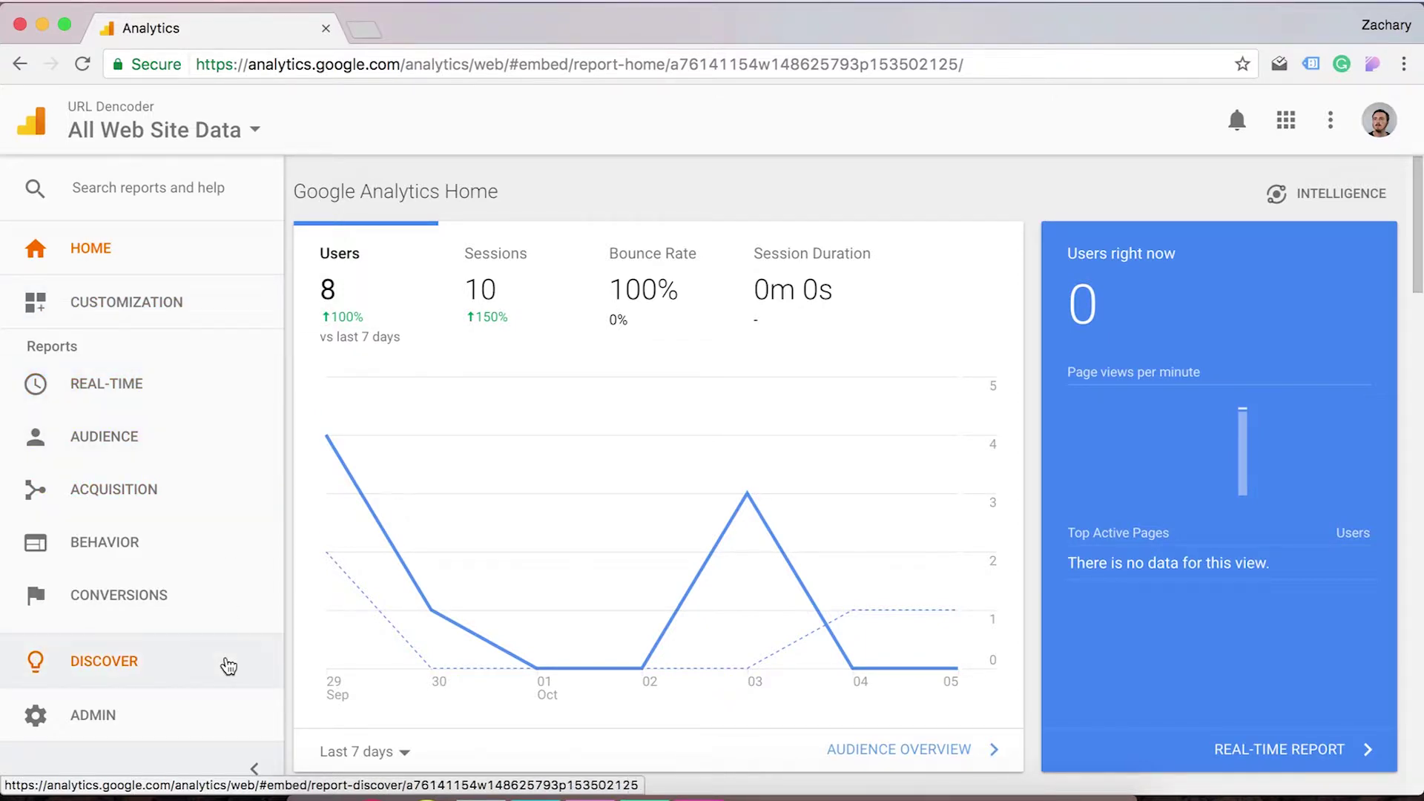
Open the tracking code page in the administration settings of the URL Dencoder property.
left_click(157, 714)
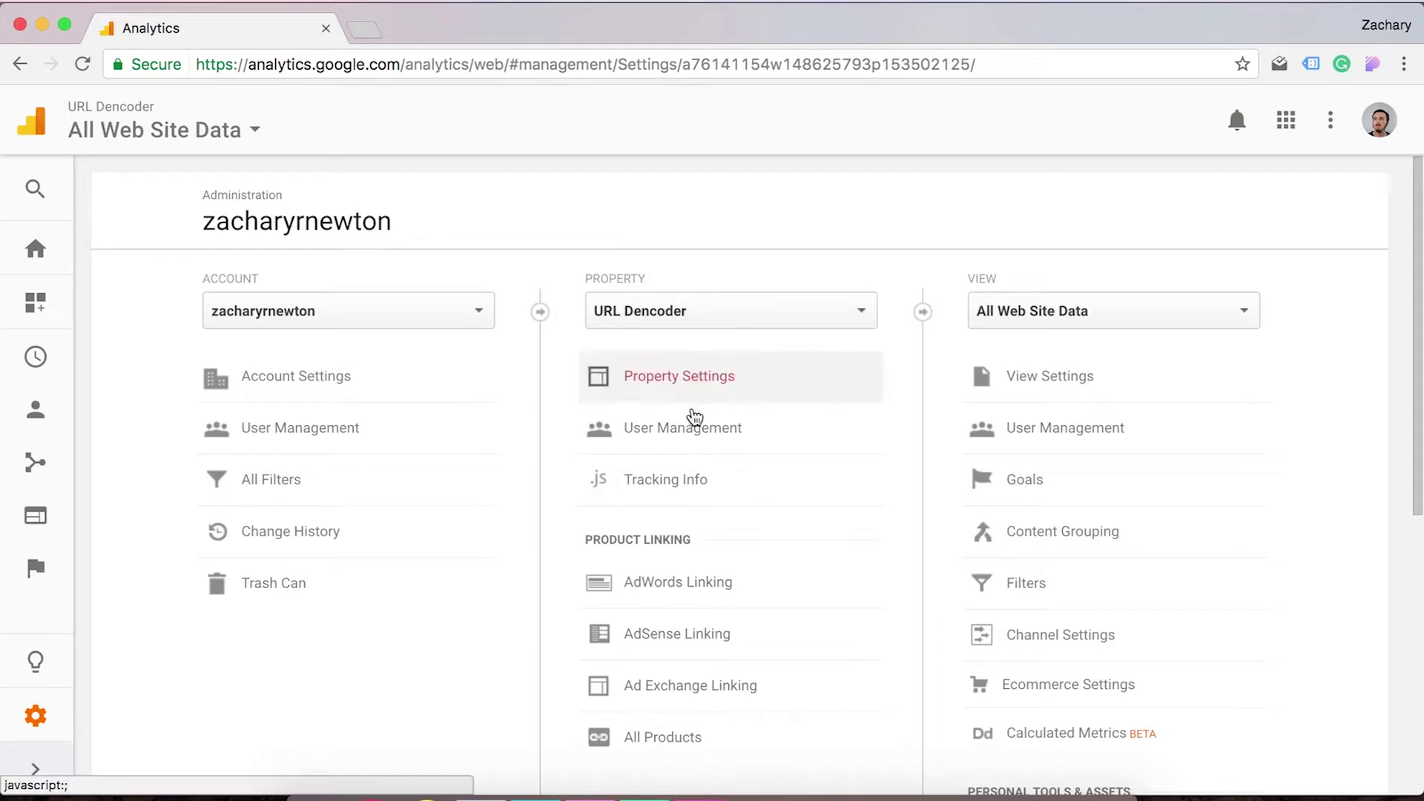
left_click(681, 482)
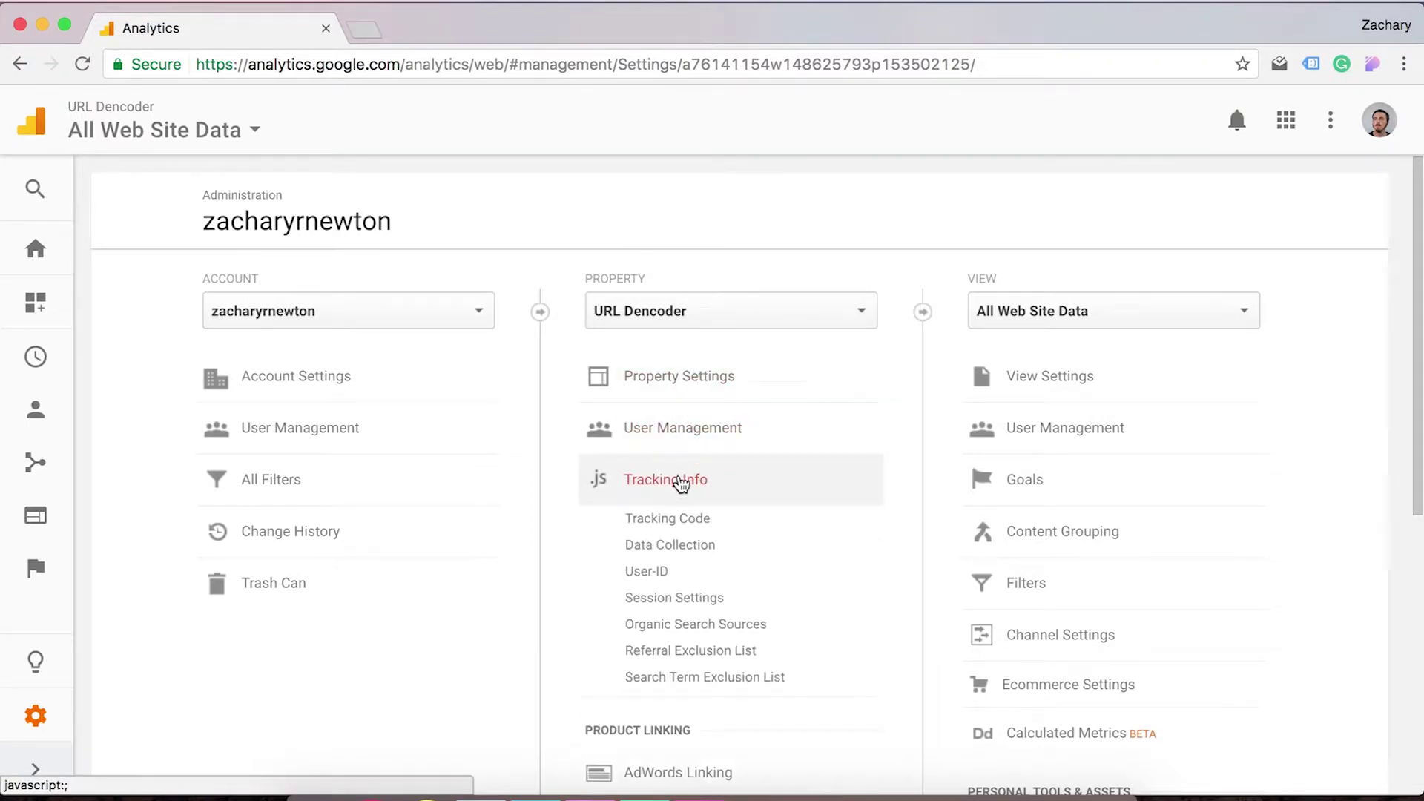
left_click(681, 521)
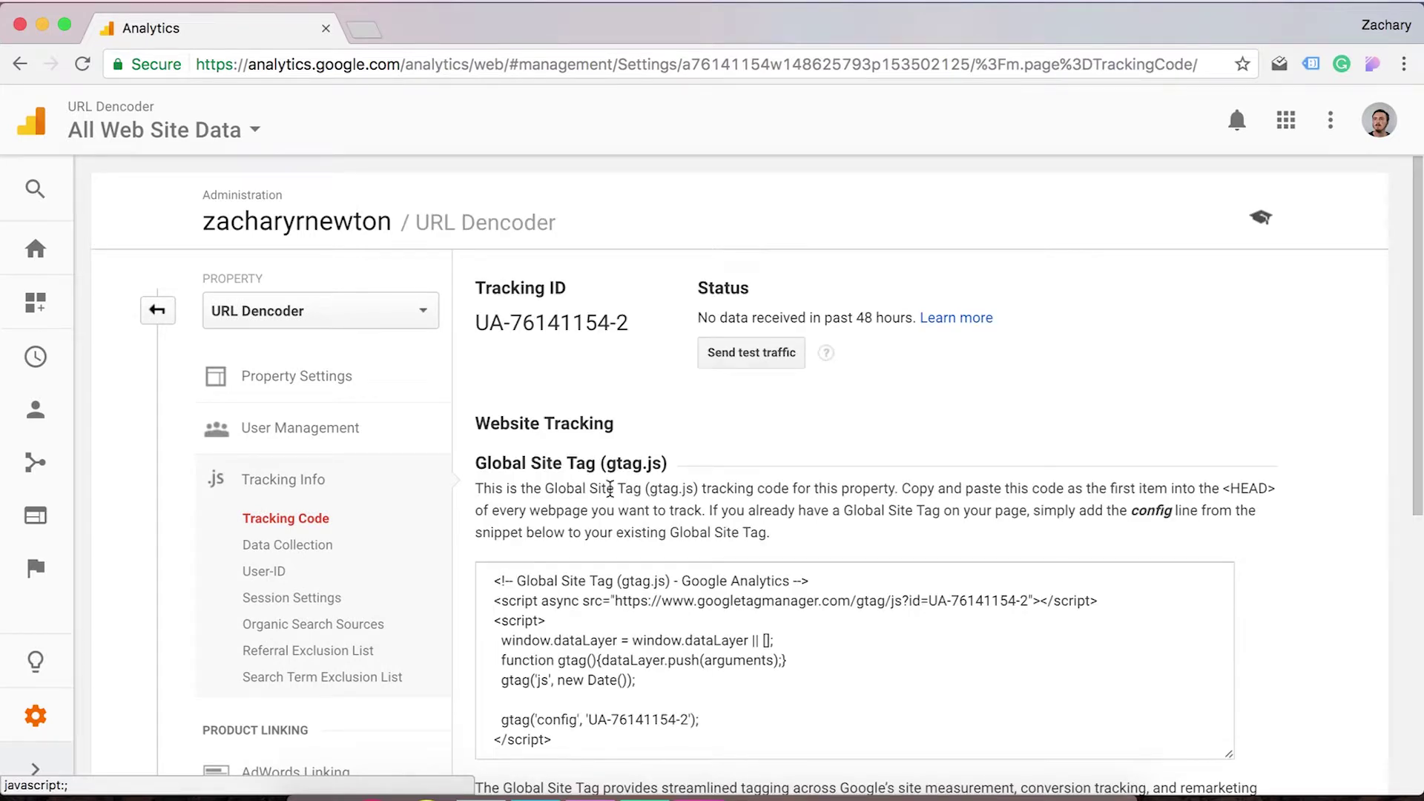
Select the entire Global Site Tag (gtag.js) snippet under Website Tracking.
scroll(624, 487, "down", 5)
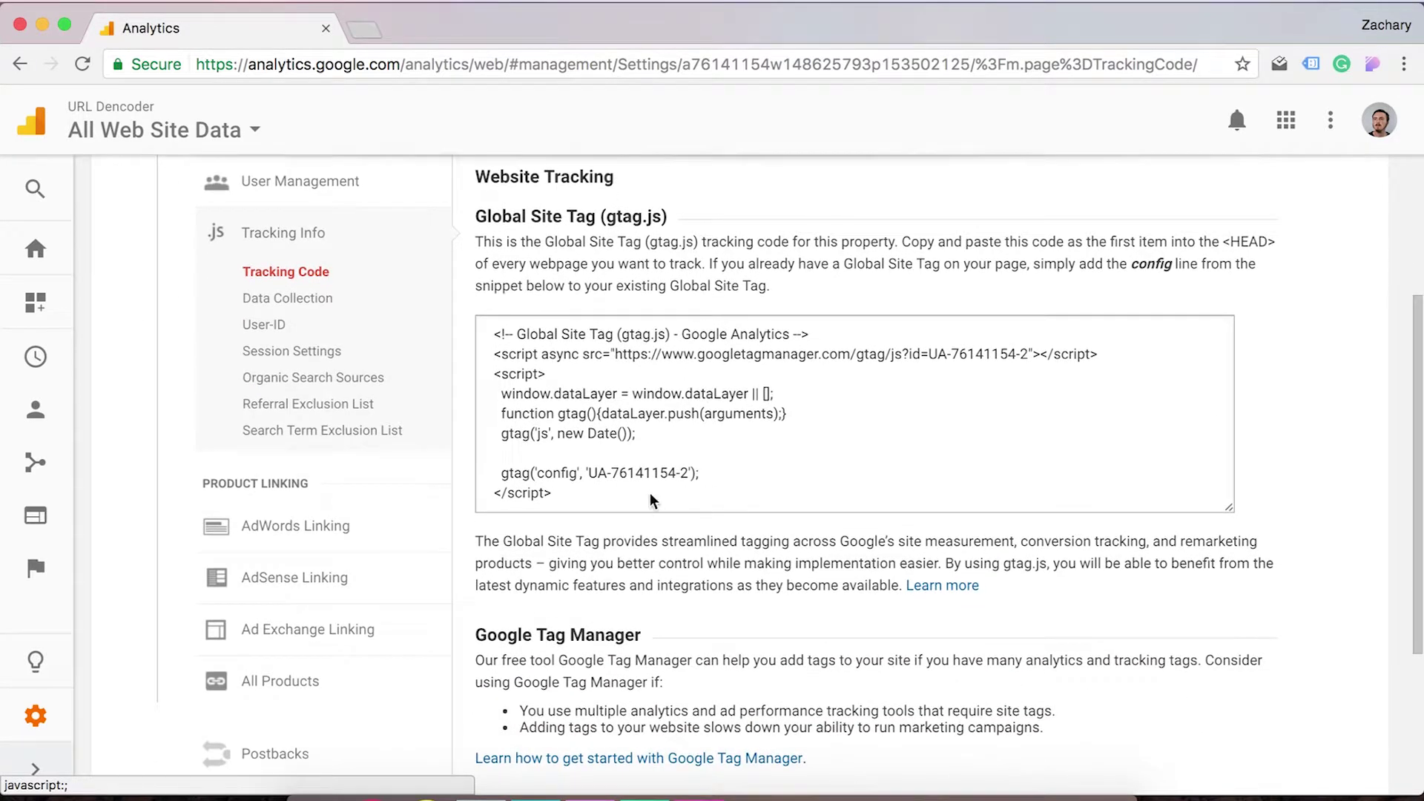
left_click_drag(553, 495, 493, 380)
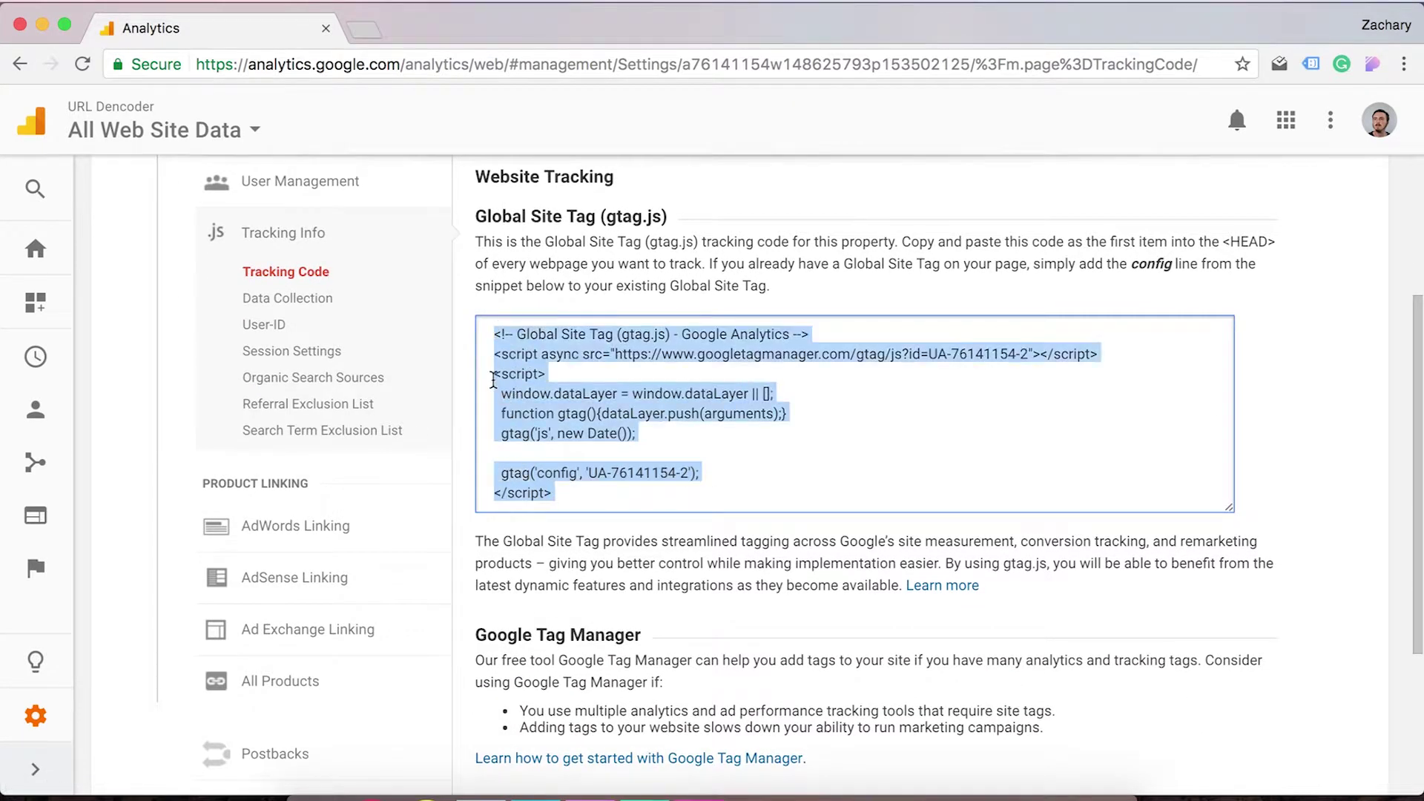
left_click(494, 358)
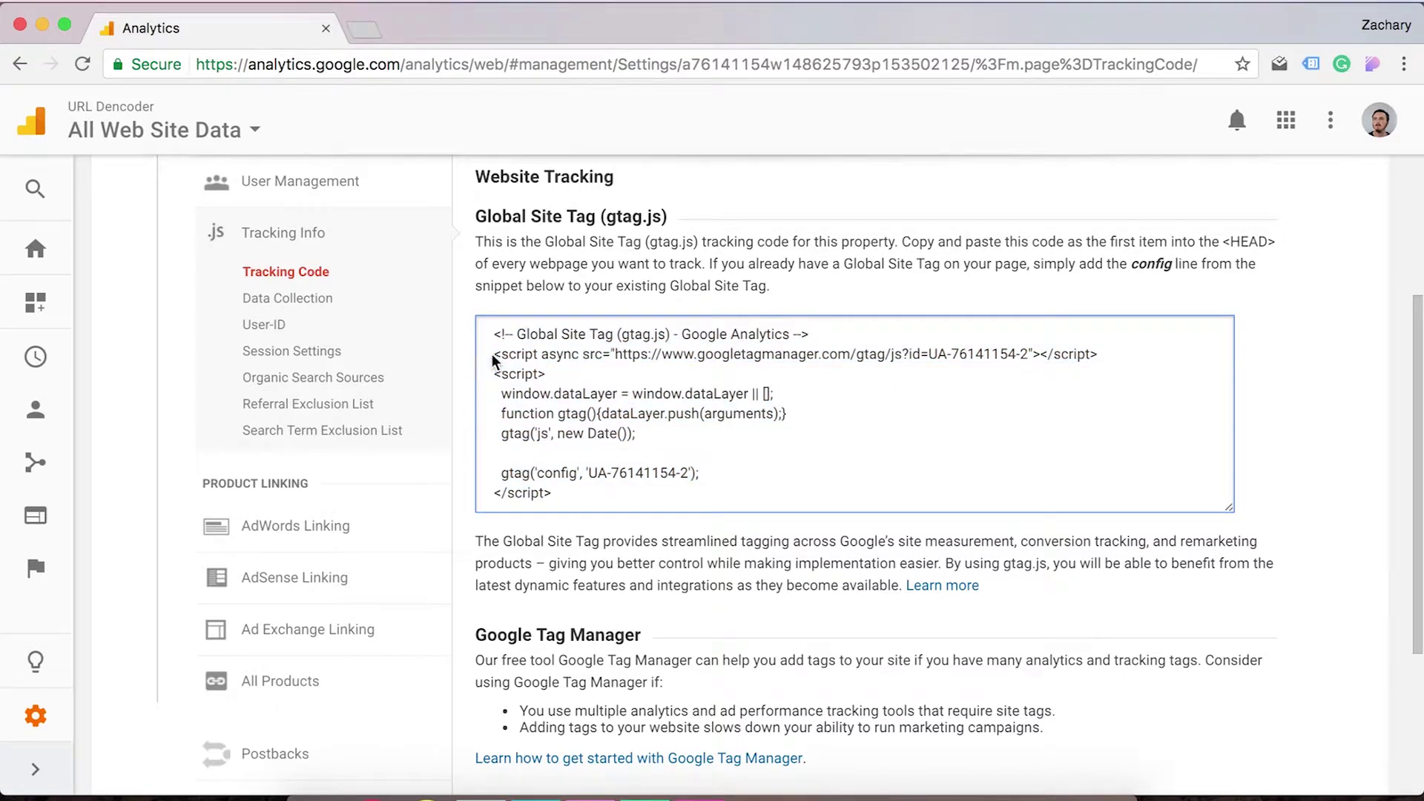
left_click_drag(495, 359, 658, 484)
key("super+a")
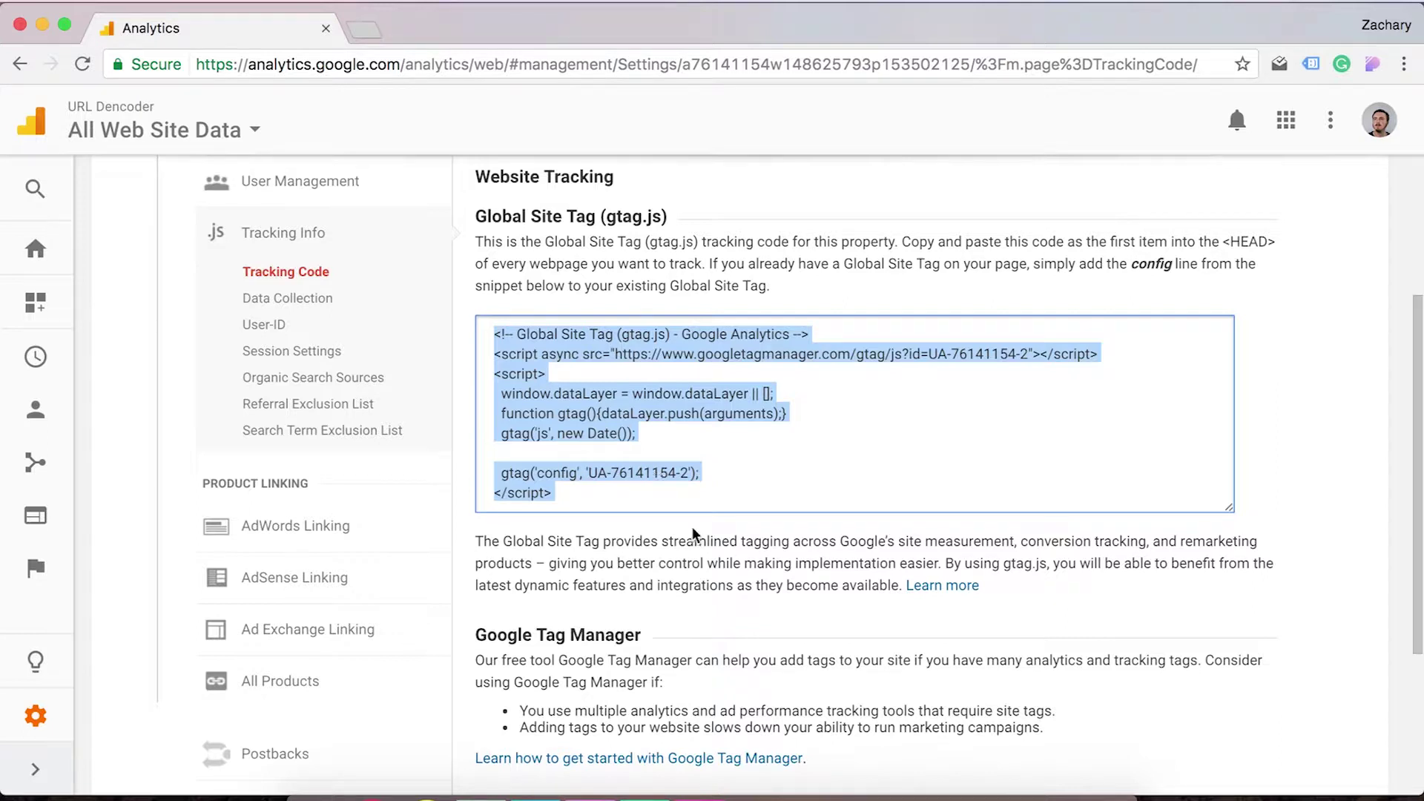
scroll(772, 613, "down", 3)
scroll(772, 612, "up", 2)
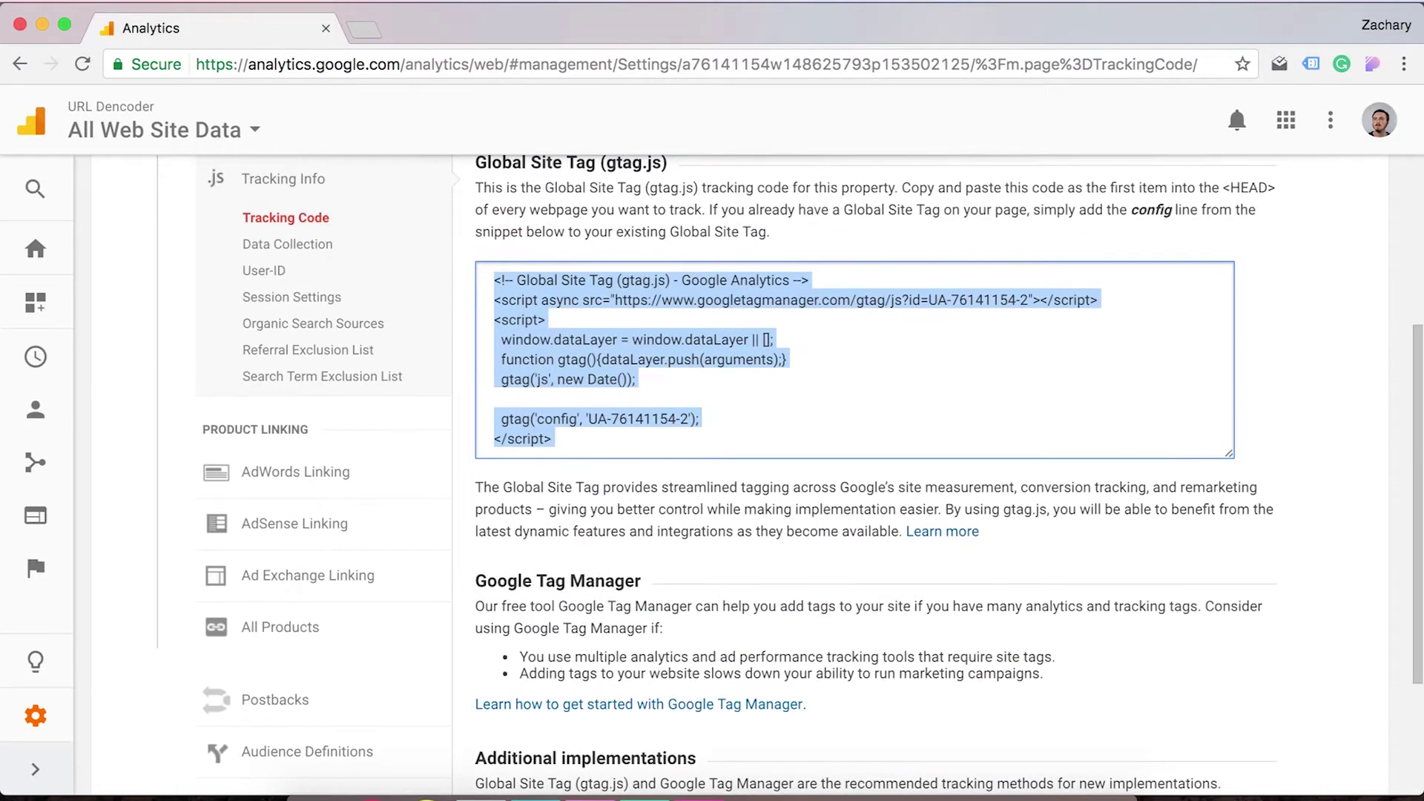
Open urldencoder.com in a new browser tab and display the page's source code.
left_click(362, 30)
type("url")
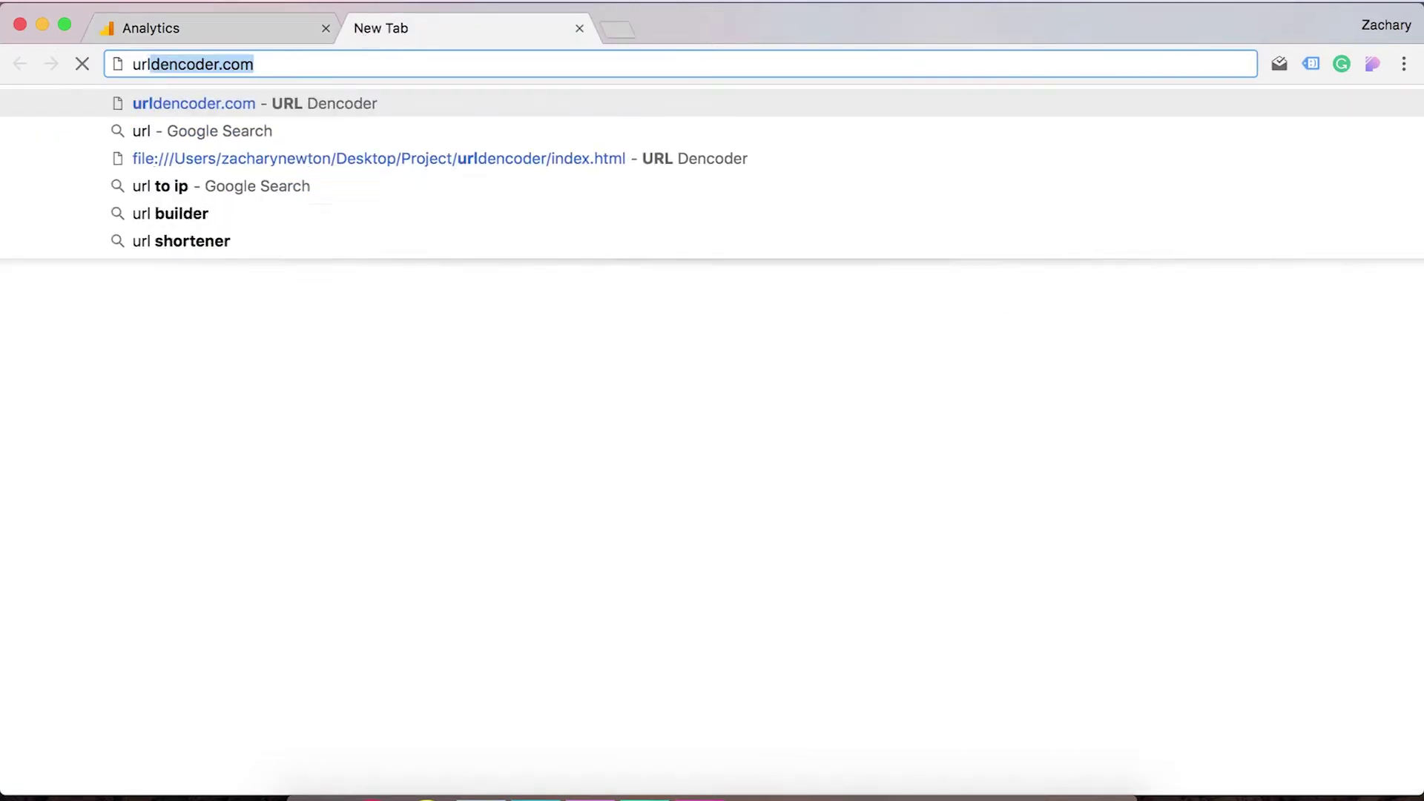
key("Return")
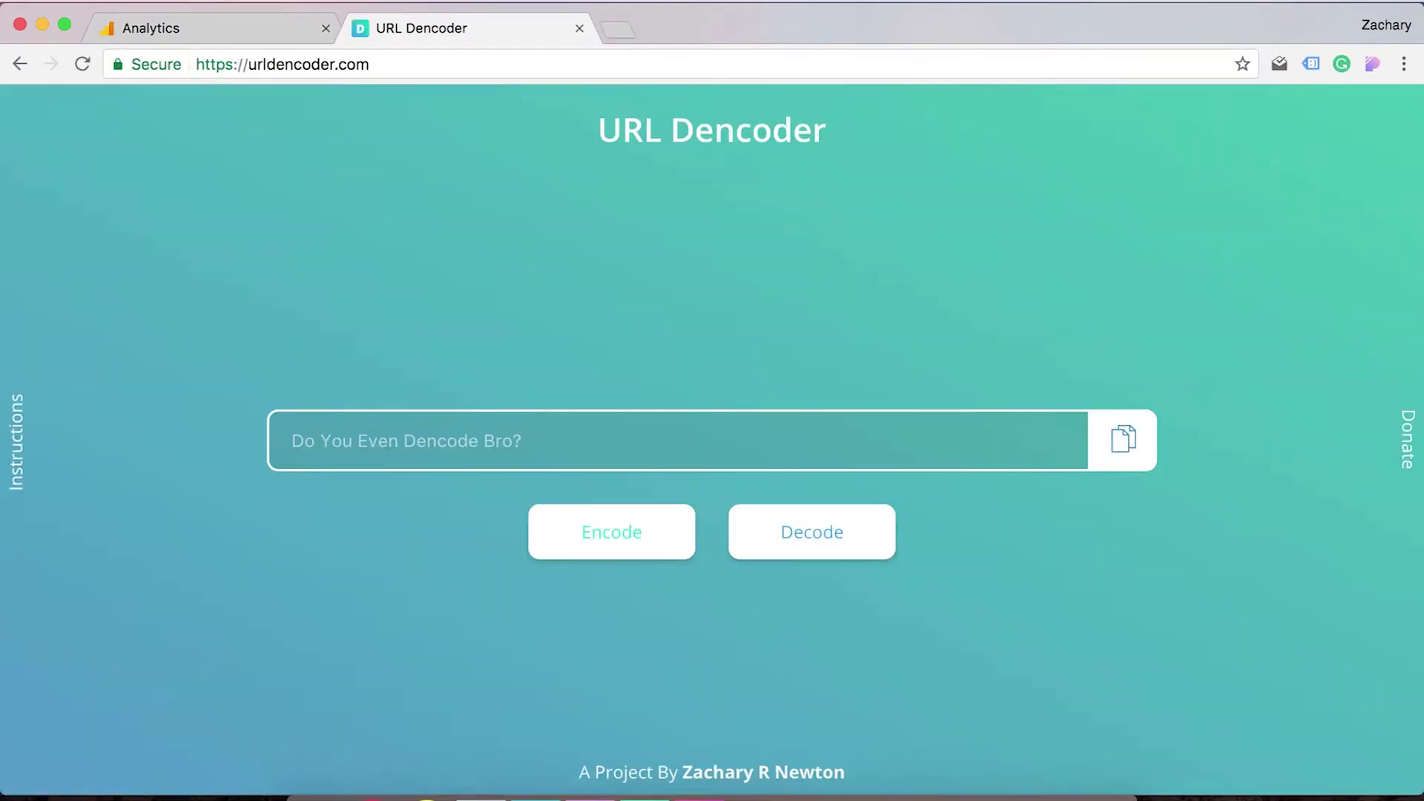
key("super+alt+u")
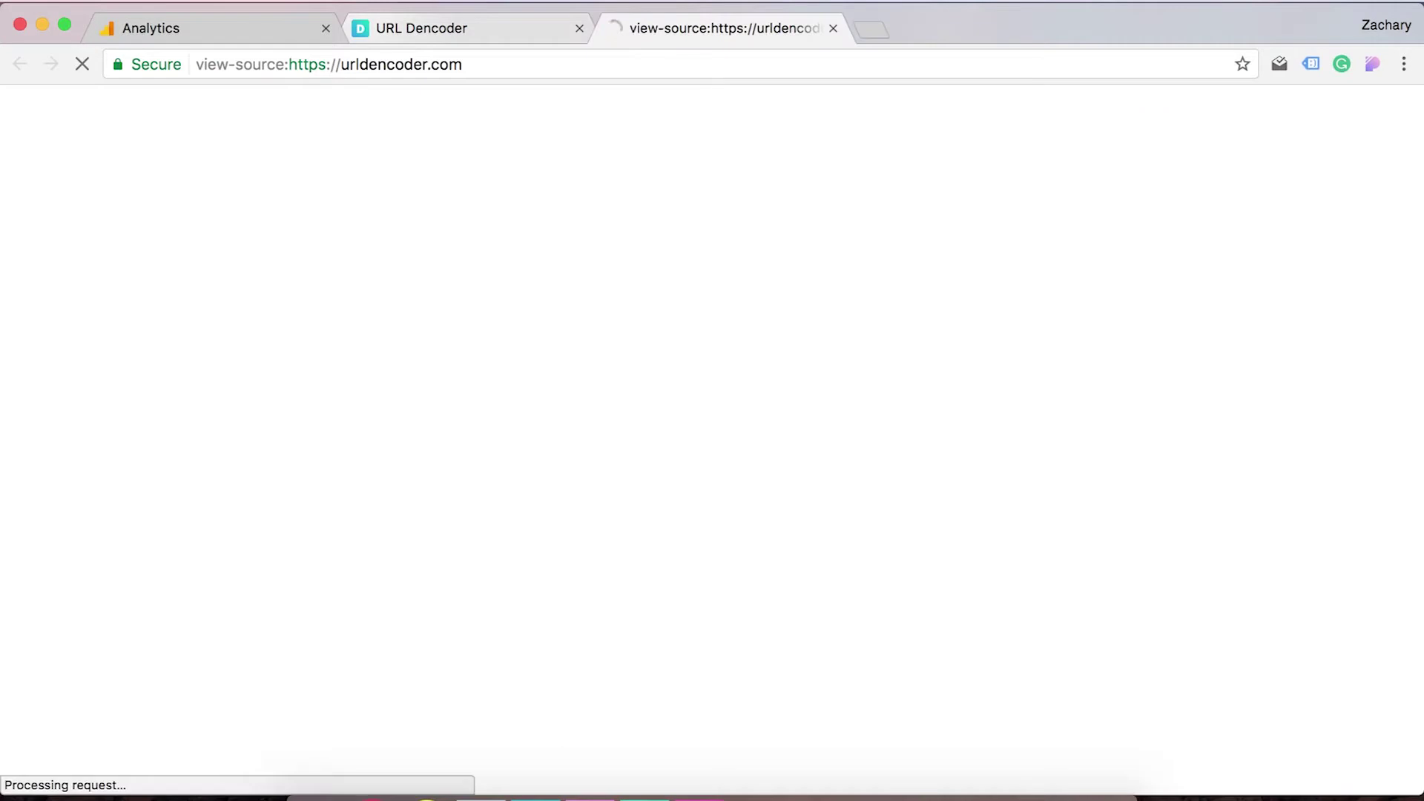
Find the Google Analytics script in the page source and highlight the whole script block.
scroll(634, 341, "down", 10)
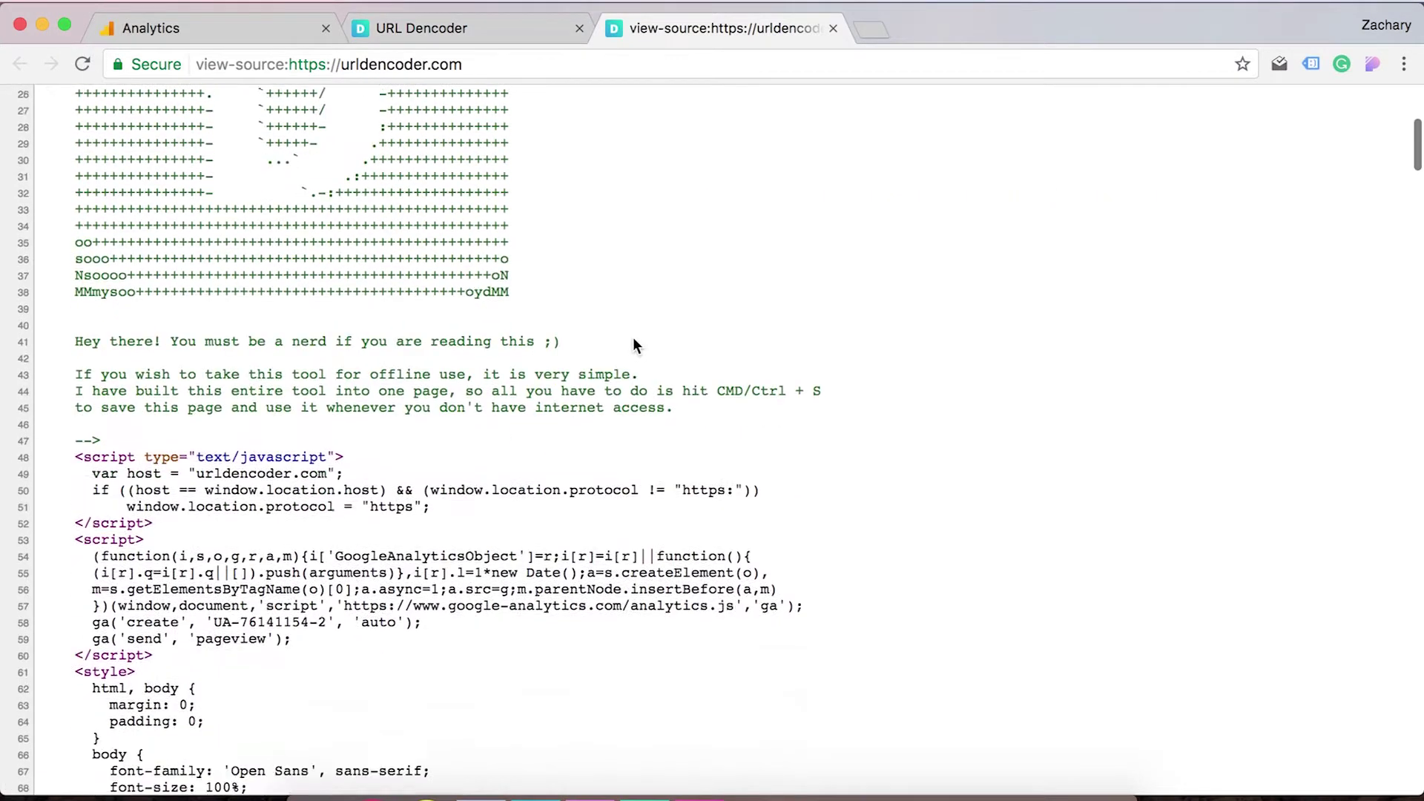
scroll(633, 341, "down", 3)
scroll(634, 337, "up", 2)
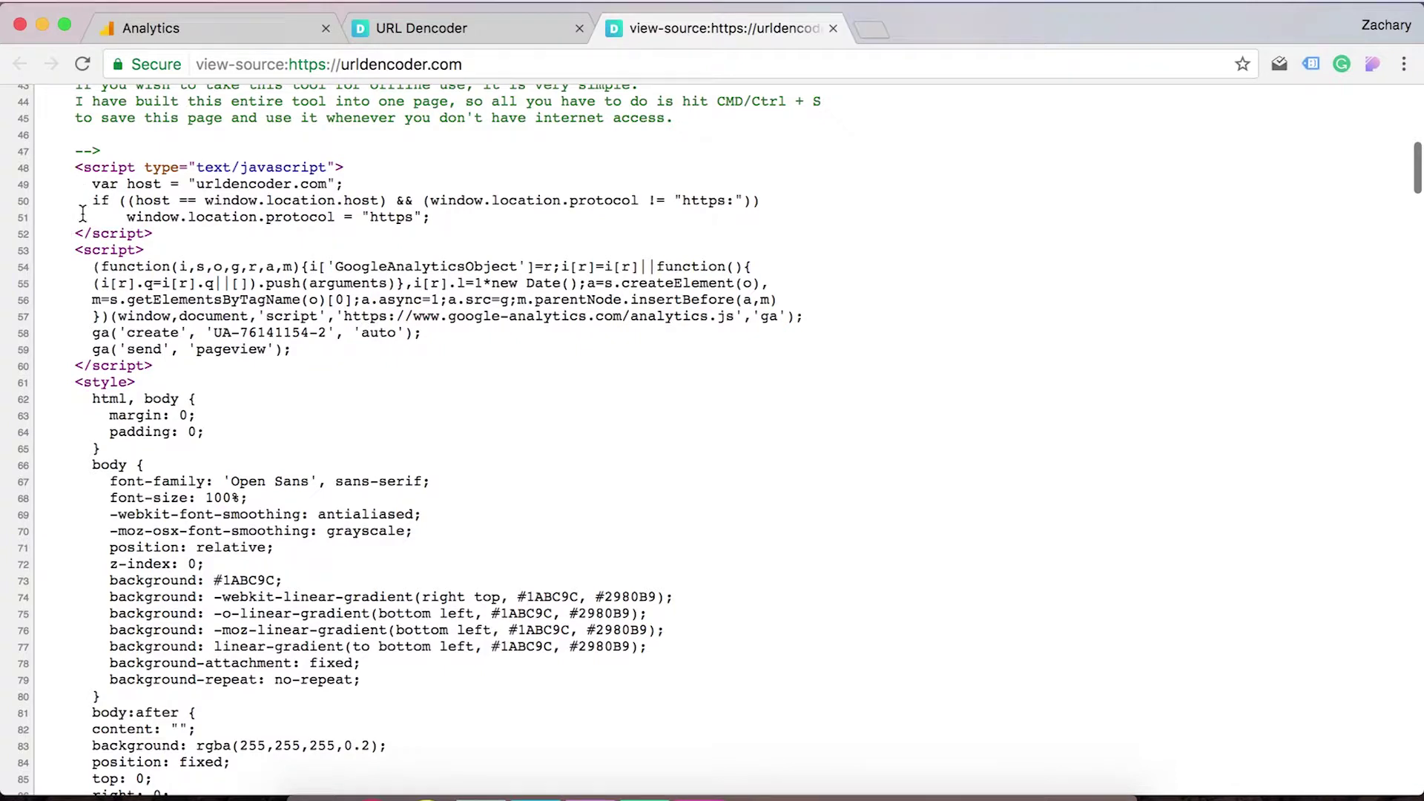
left_click_drag(75, 251, 222, 364)
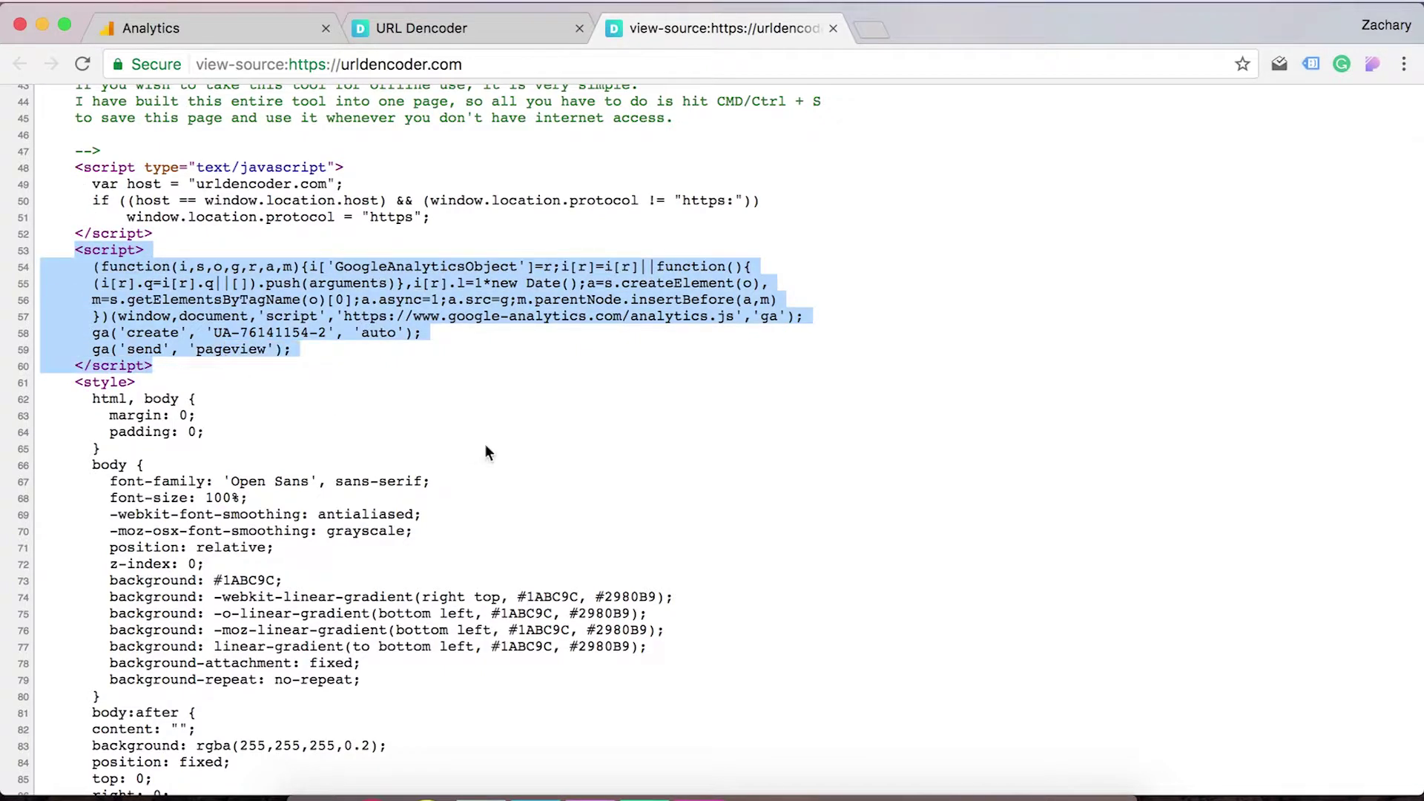
Close the URL Dencoder site tab and check the tracking status on the Analytics tracking code page.
left_click(579, 29)
left_click(259, 33)
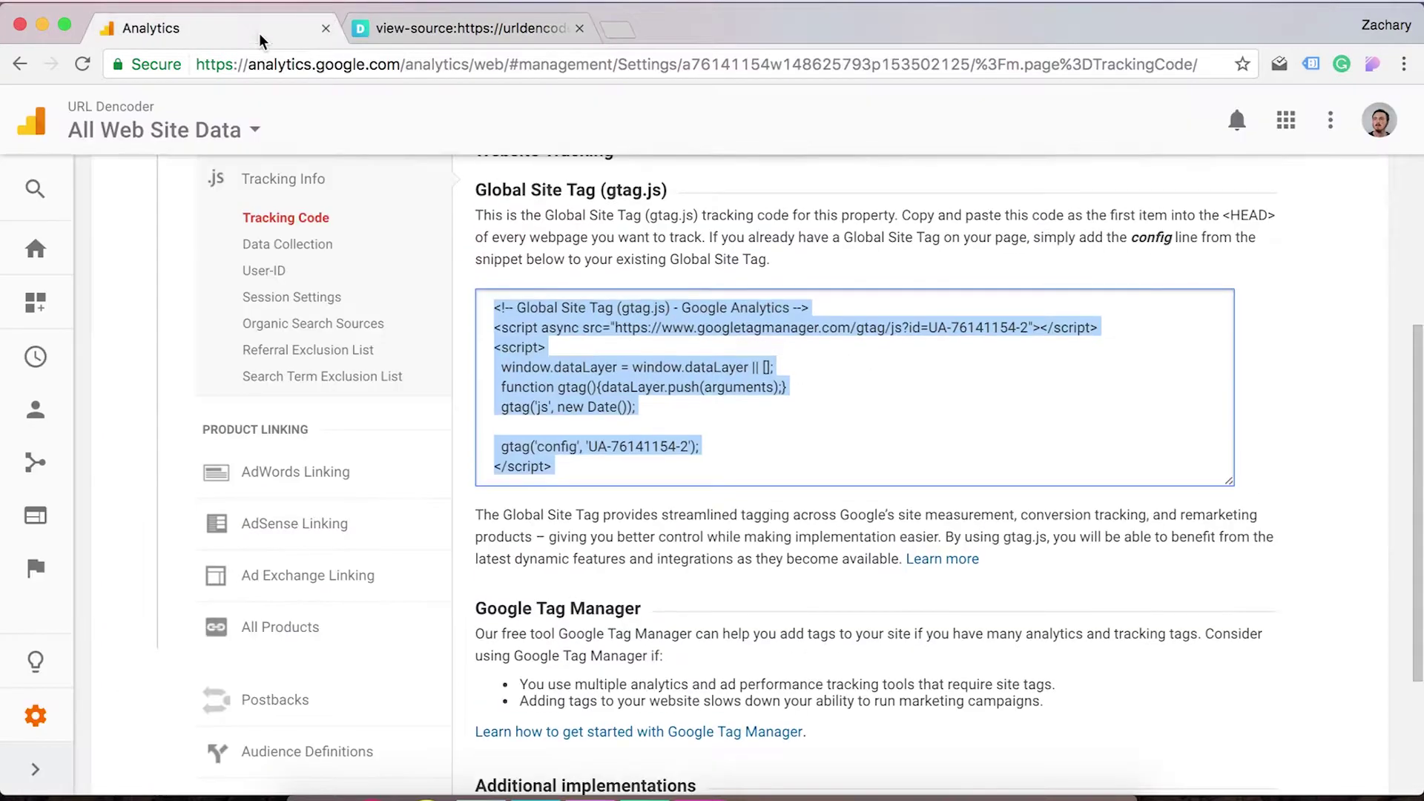
left_click(891, 555)
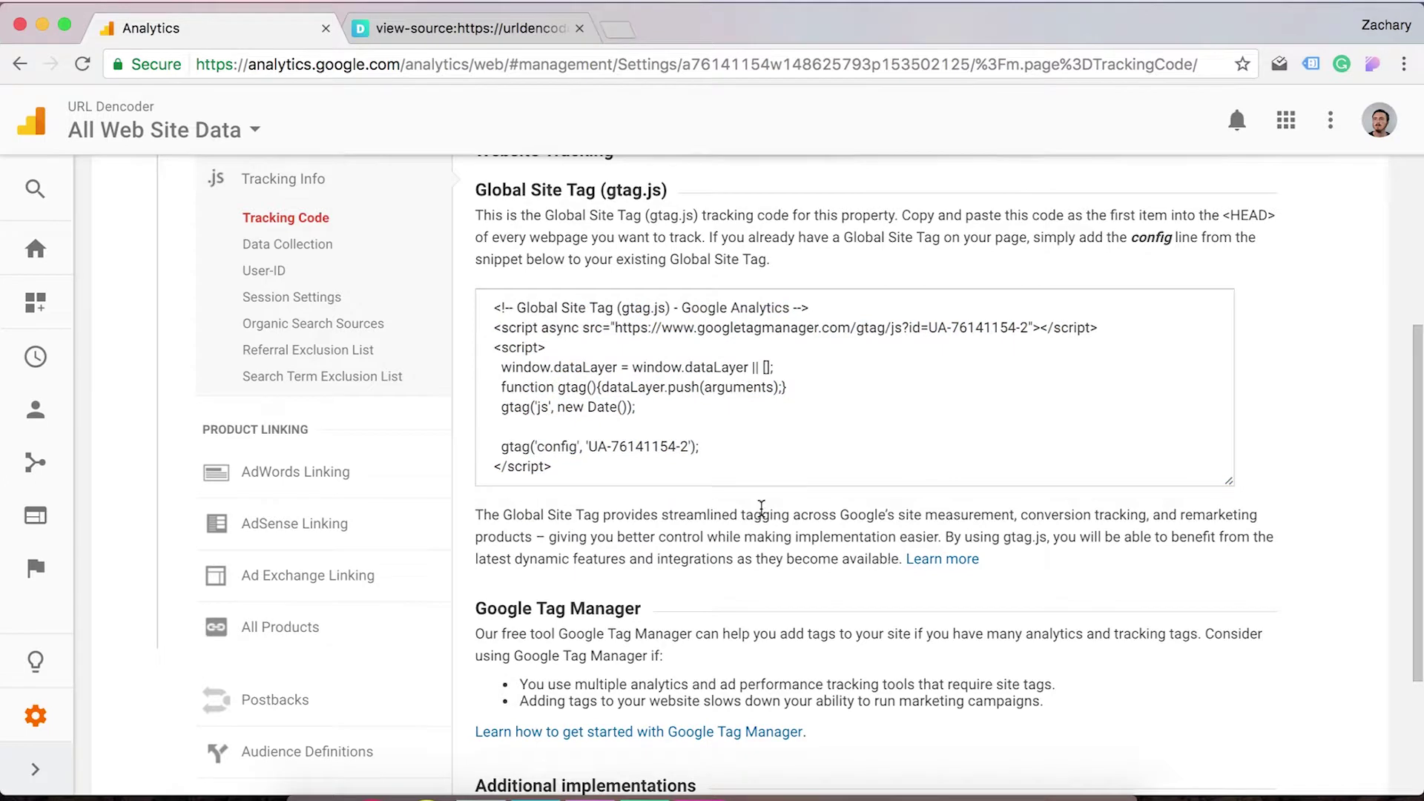
scroll(302, 371, "up", 3)
scroll(302, 370, "up", 1)
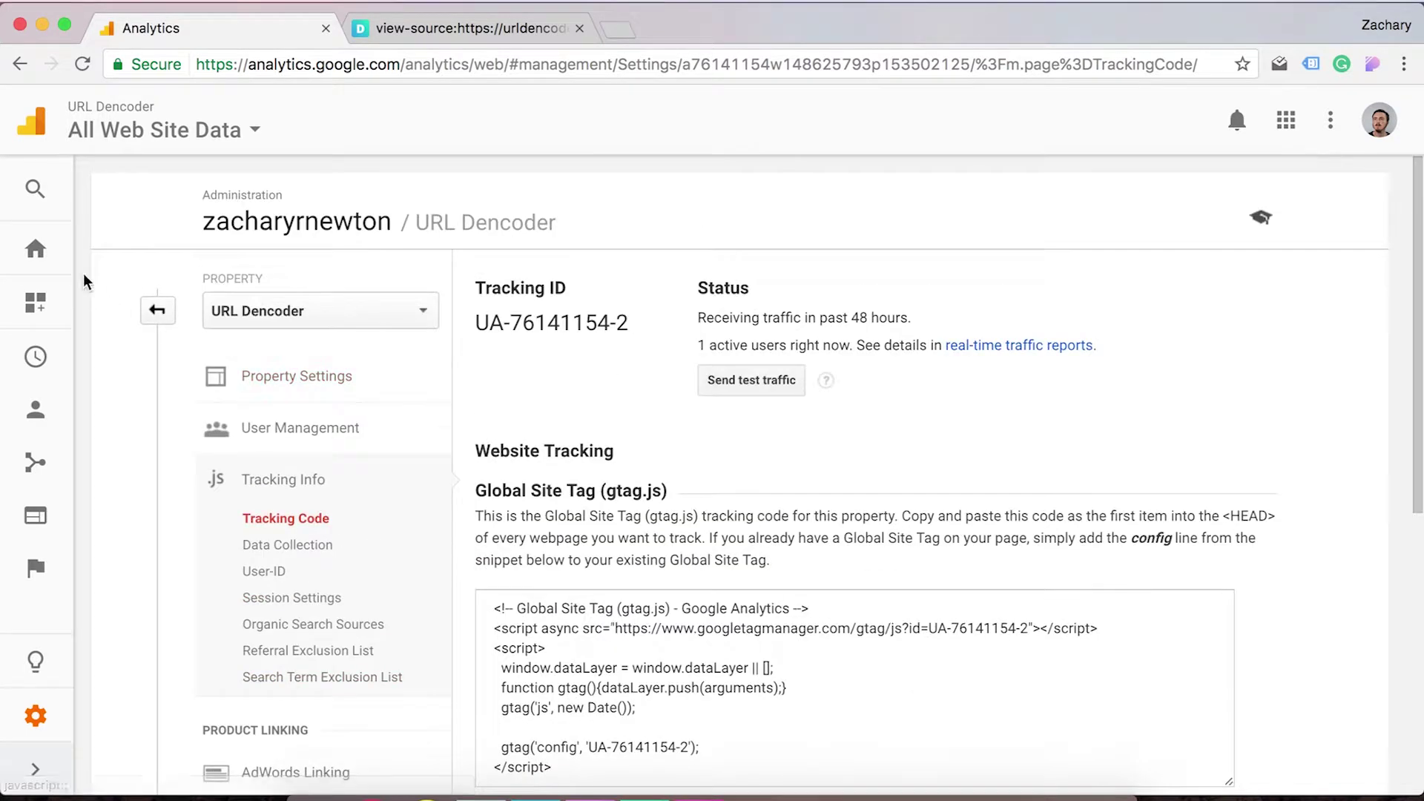
Go to the Google Analytics Home overview and examine the real-time users and top active pages.
left_click(34, 250)
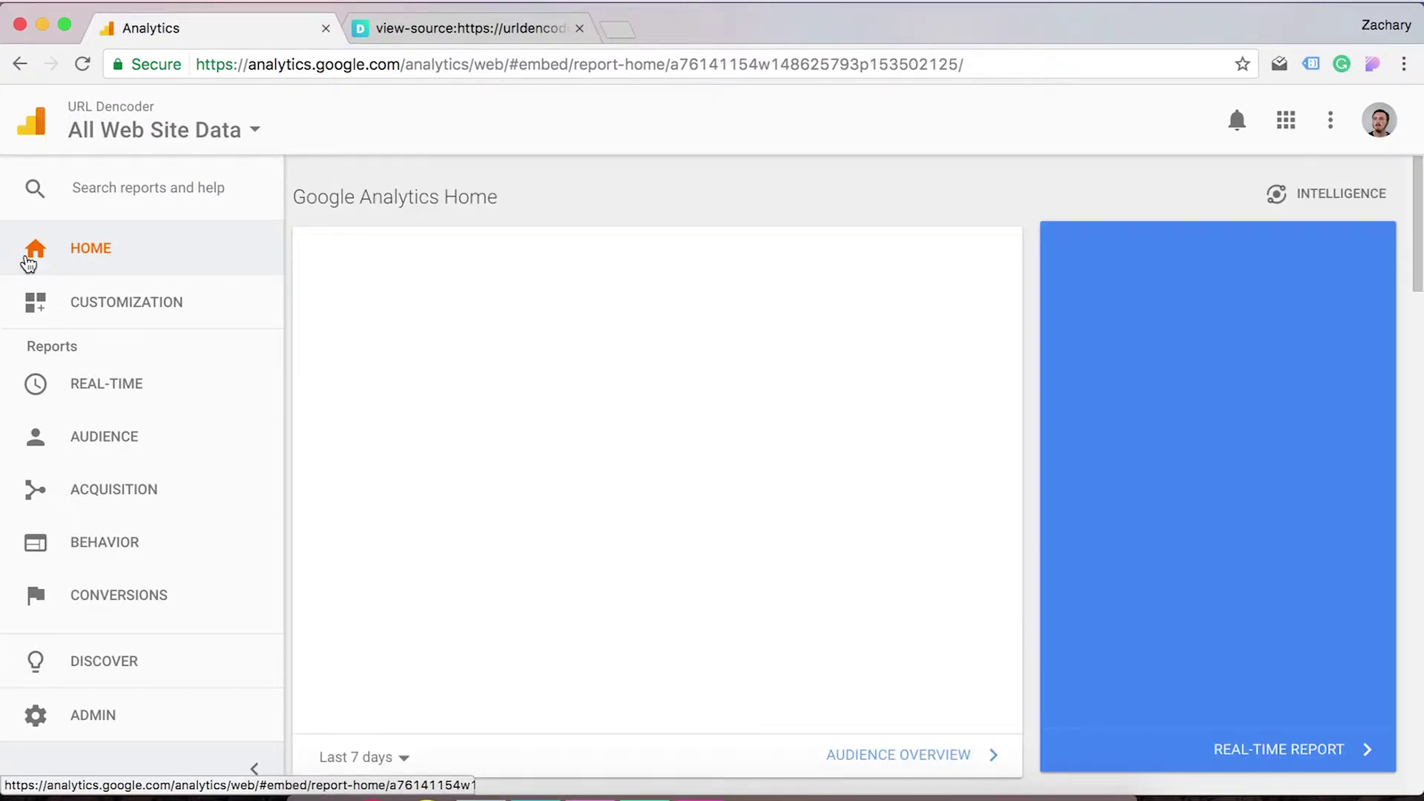
scroll(394, 161, "down", 1)
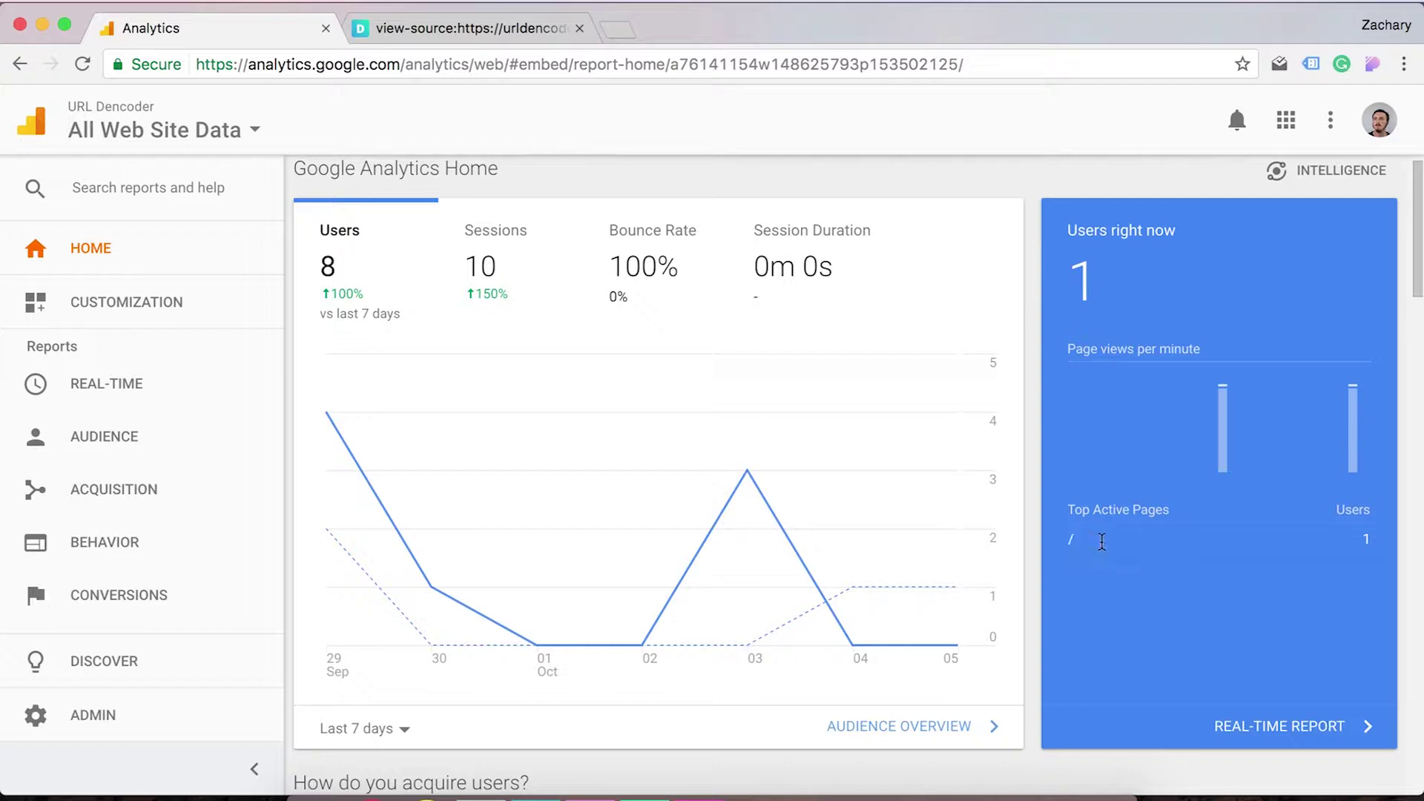
left_click_drag(1069, 542, 1377, 552)
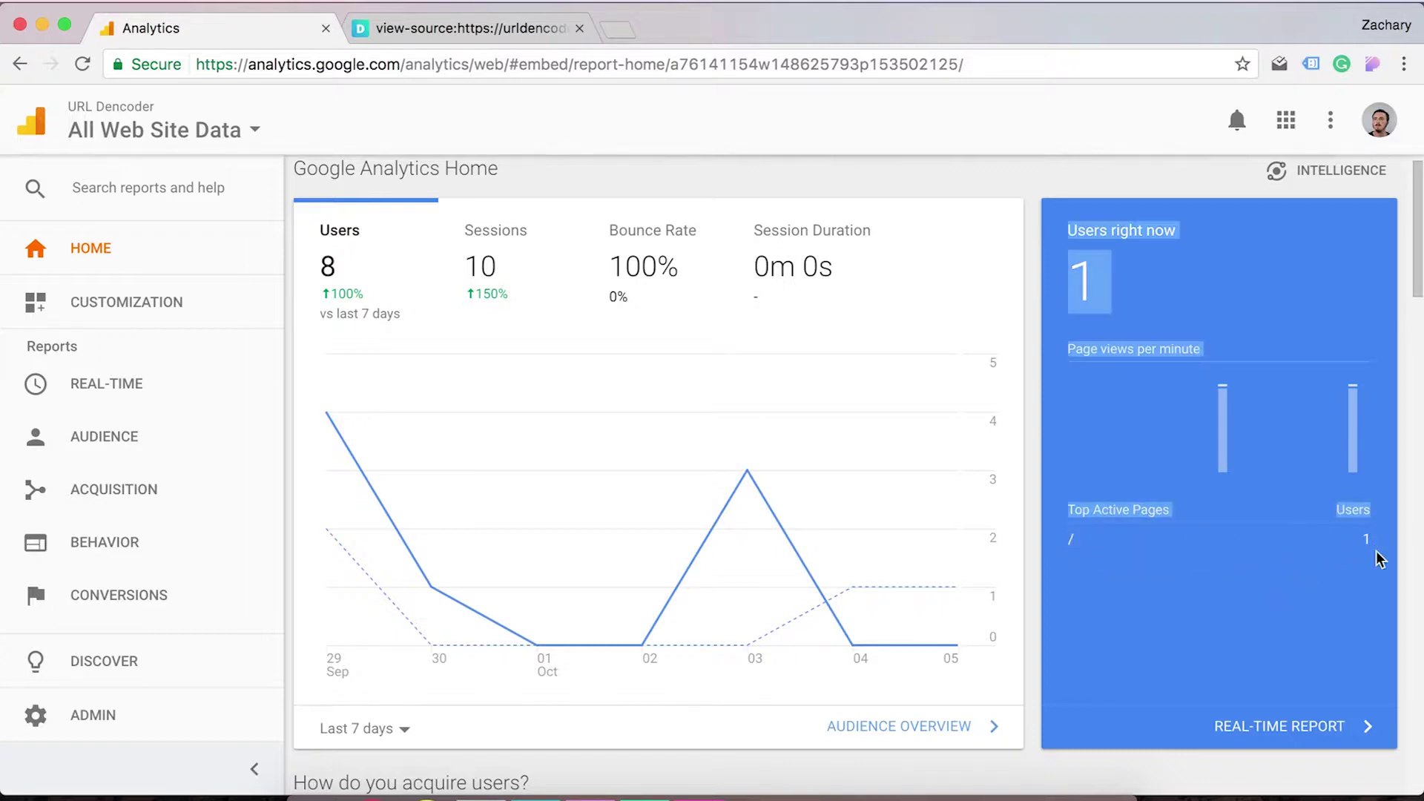
left_click(1022, 172)
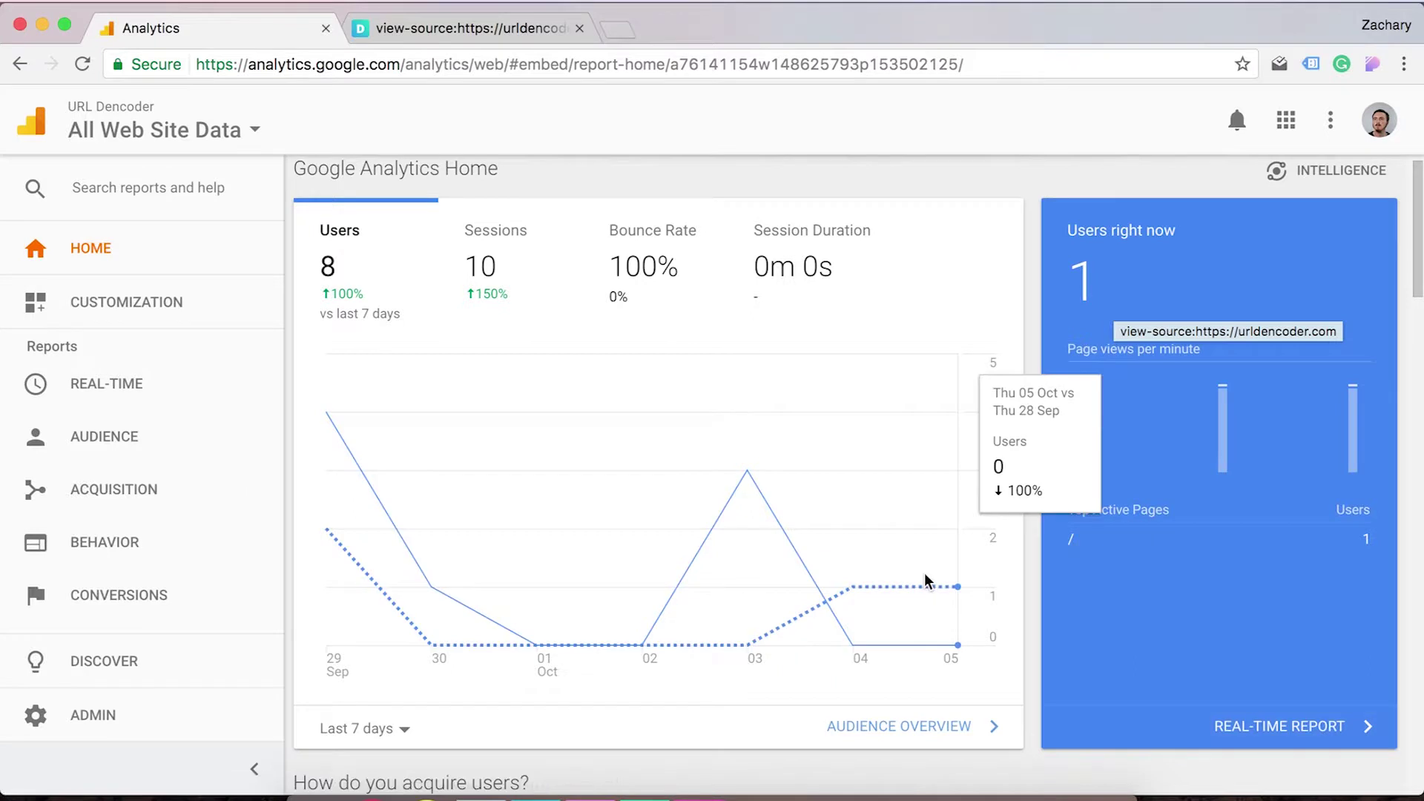
Set the date range of the Home overview's users chart to Last 28 days.
scroll(687, 322, "up", 1)
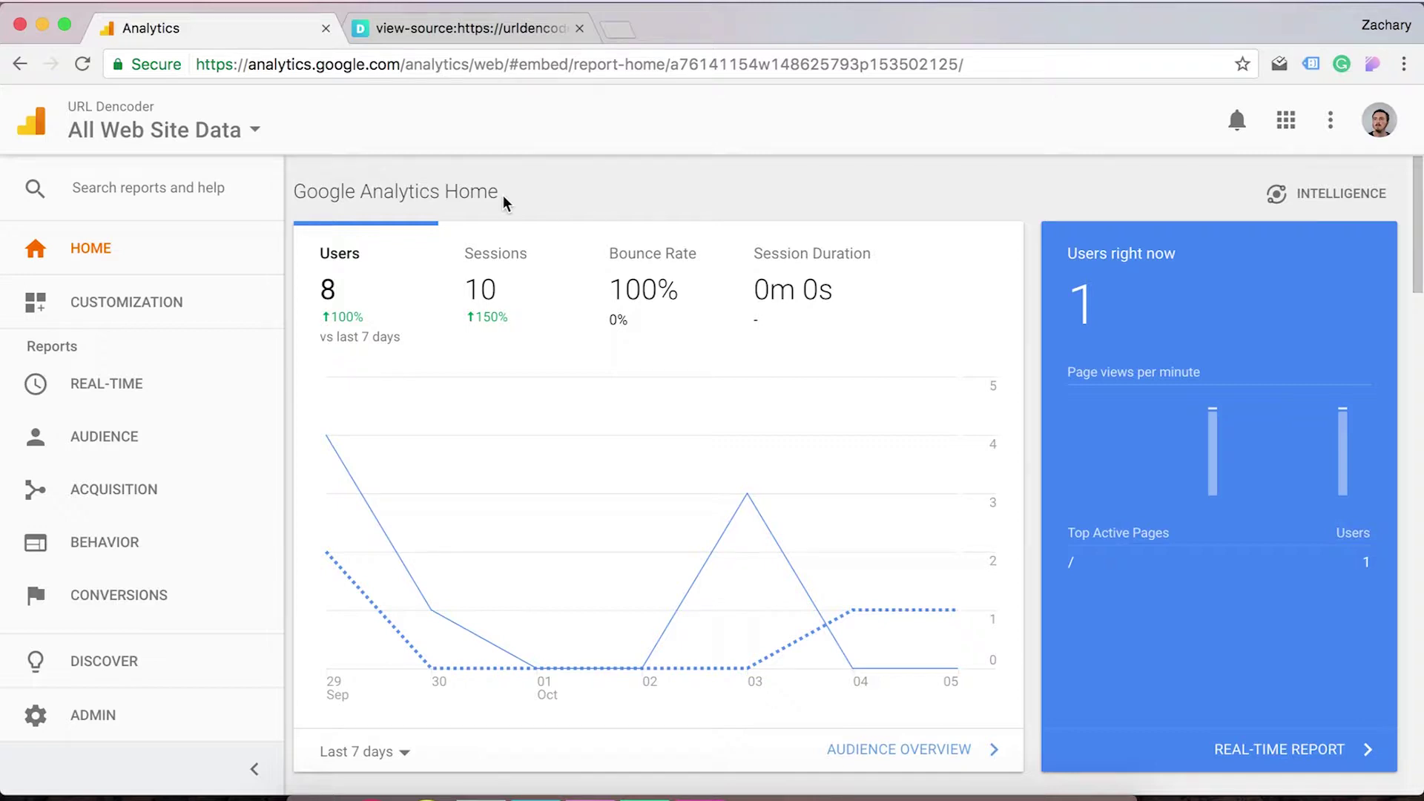
left_click(410, 752)
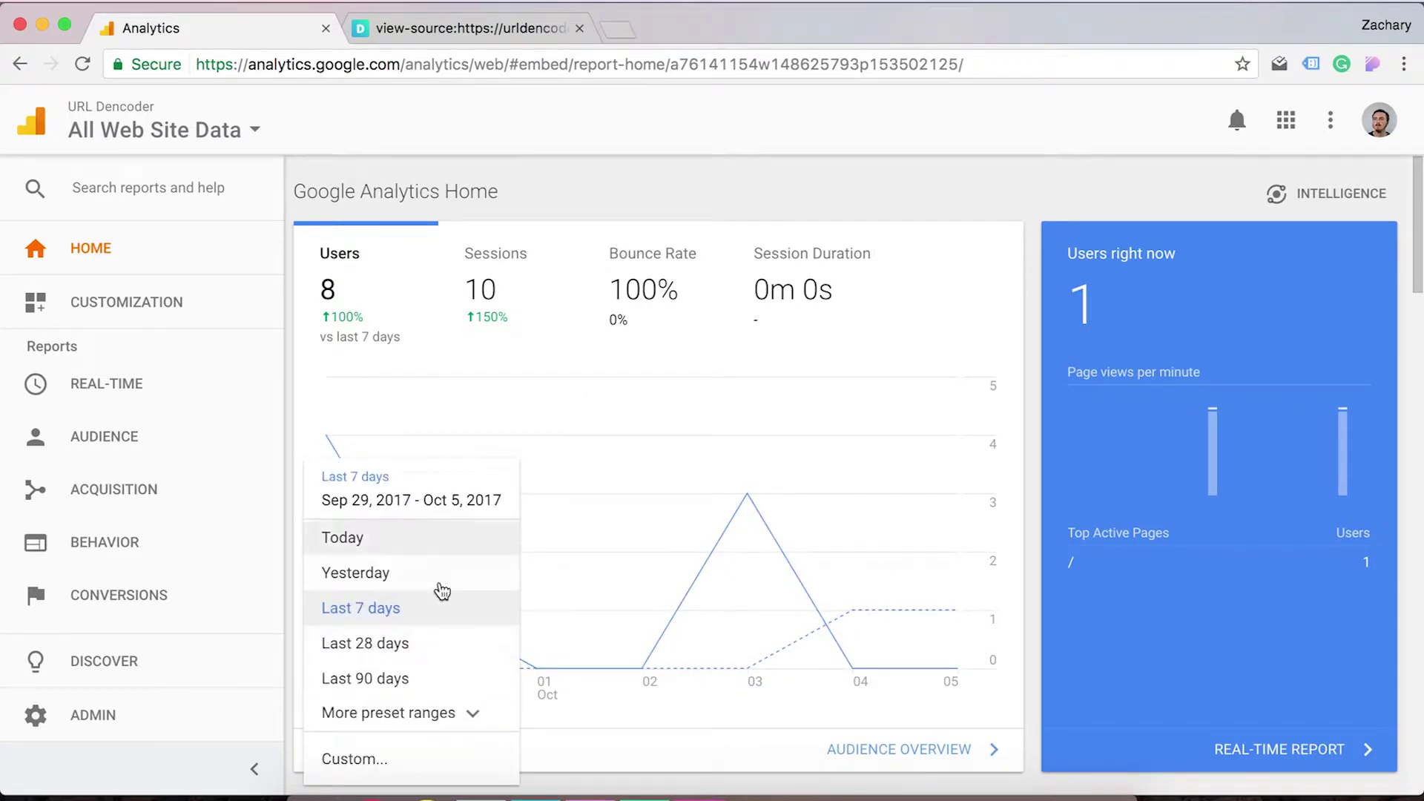
left_click(417, 644)
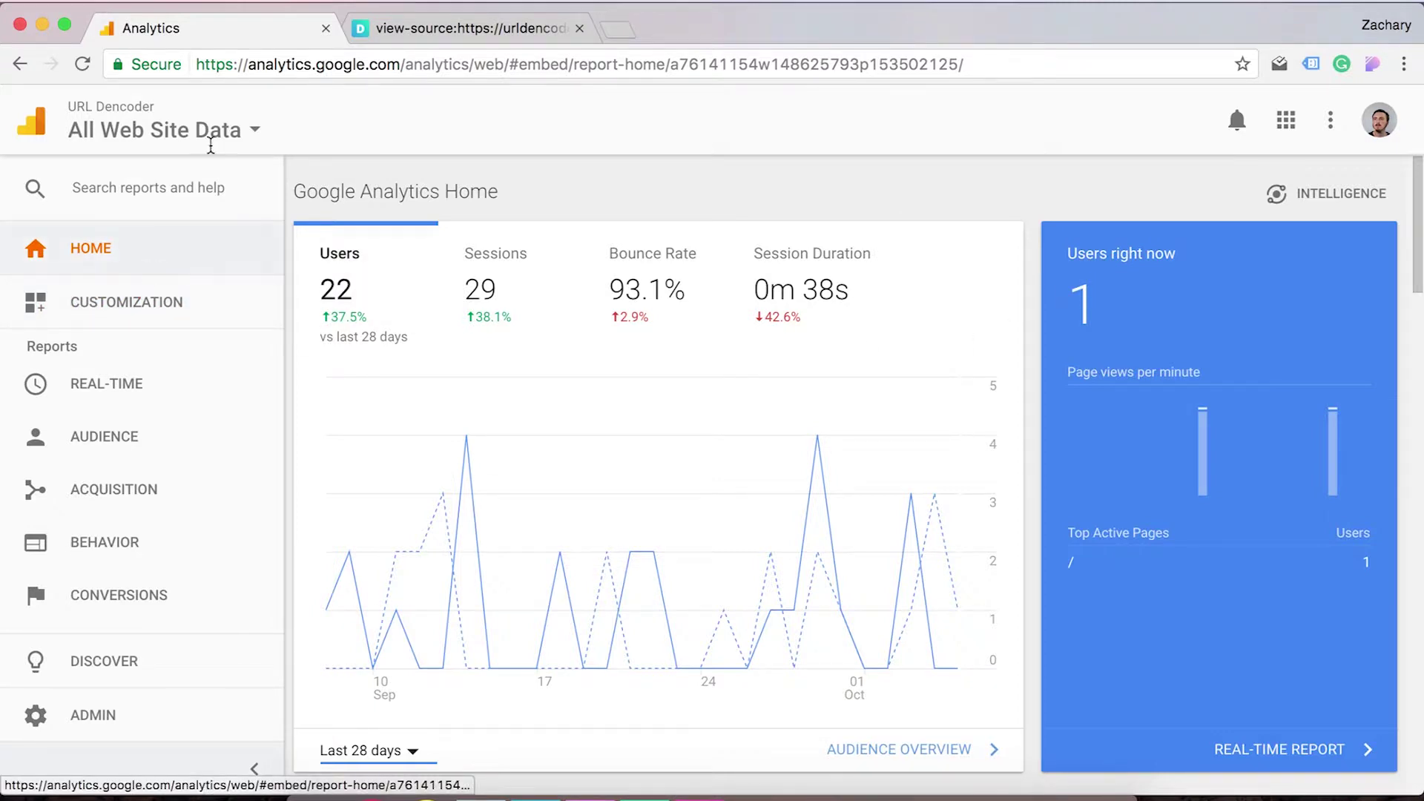
Examine the user acquisition chart, check its date range options and show the data by Source / Medium.
scroll(591, 213, "down", 5)
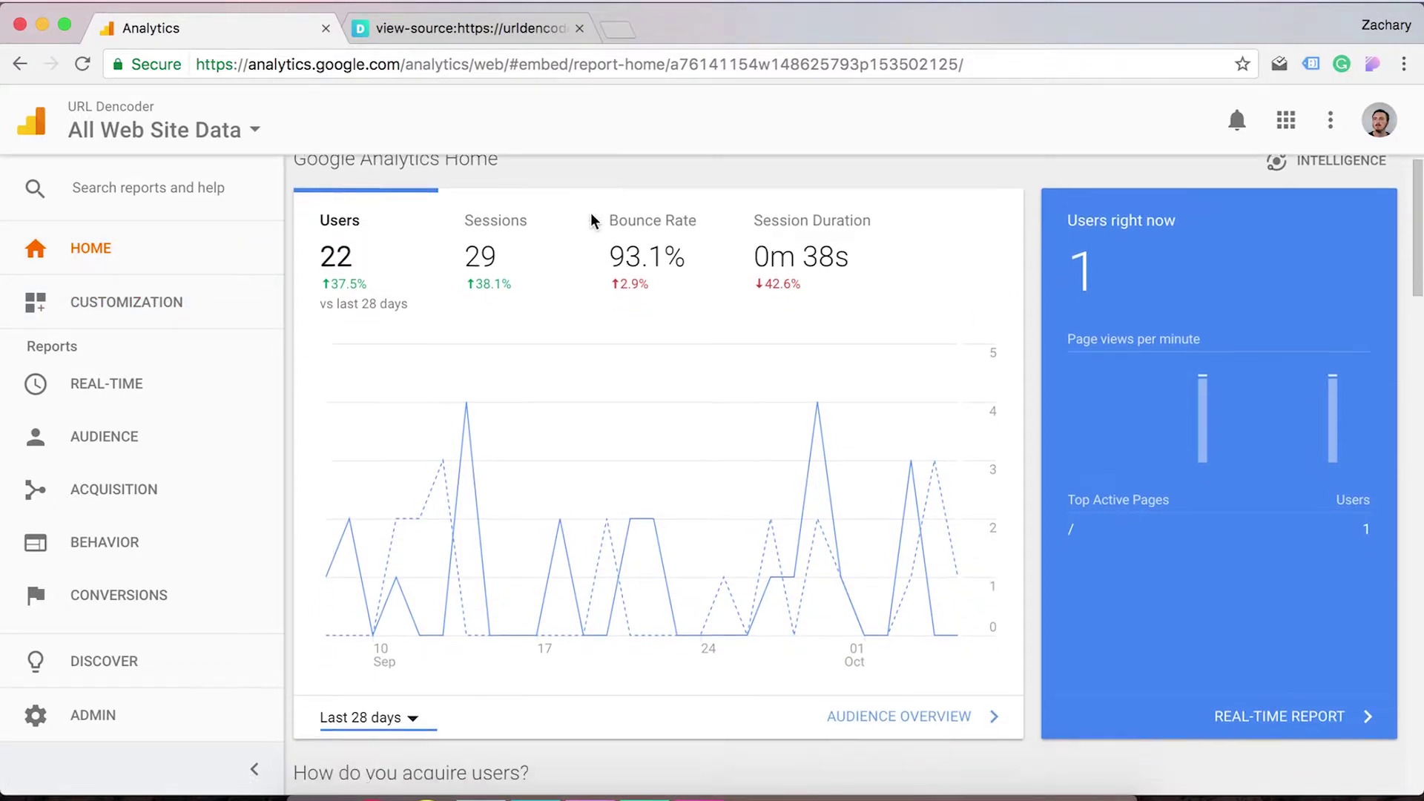
scroll(591, 212, "down", 3)
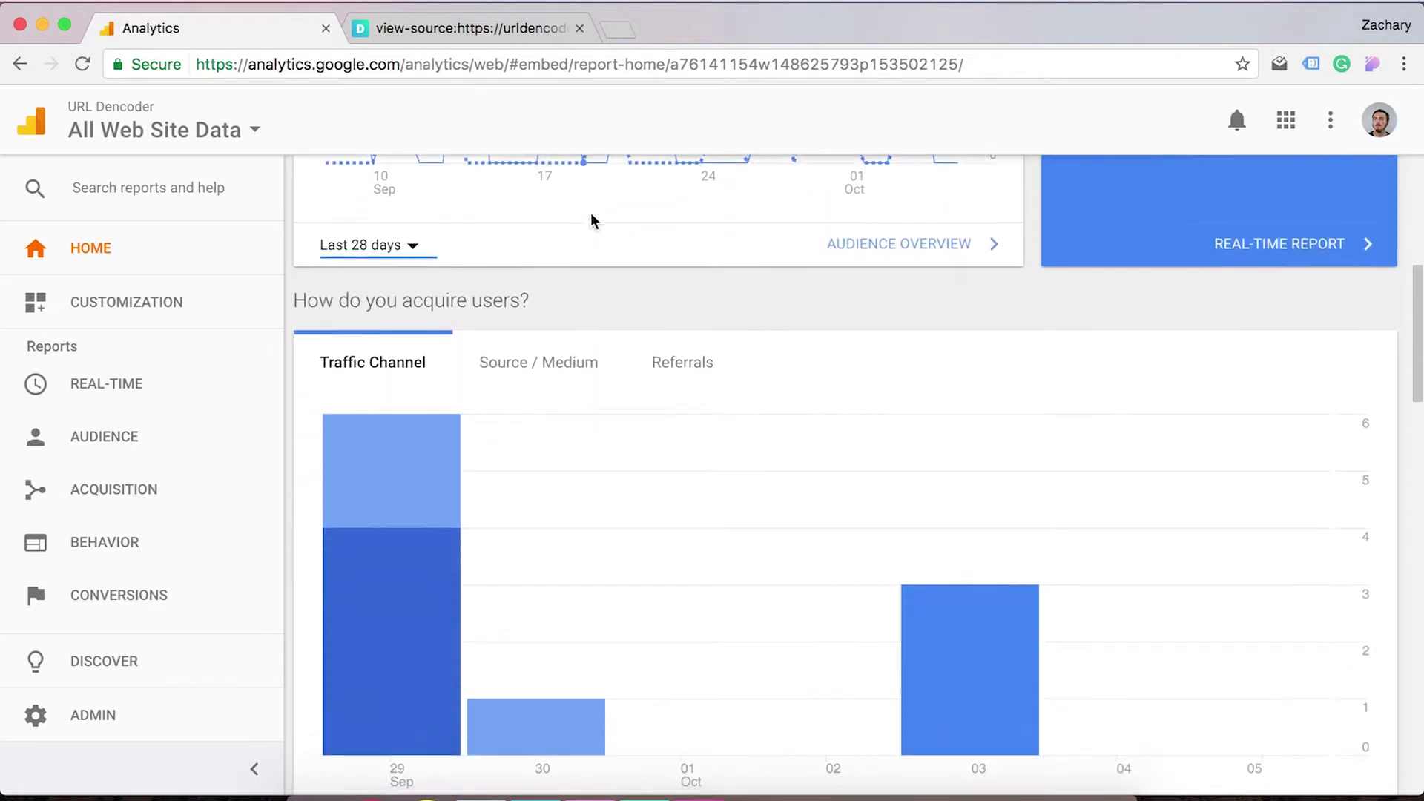
scroll(590, 212, "up", 1)
scroll(591, 220, "down", 1)
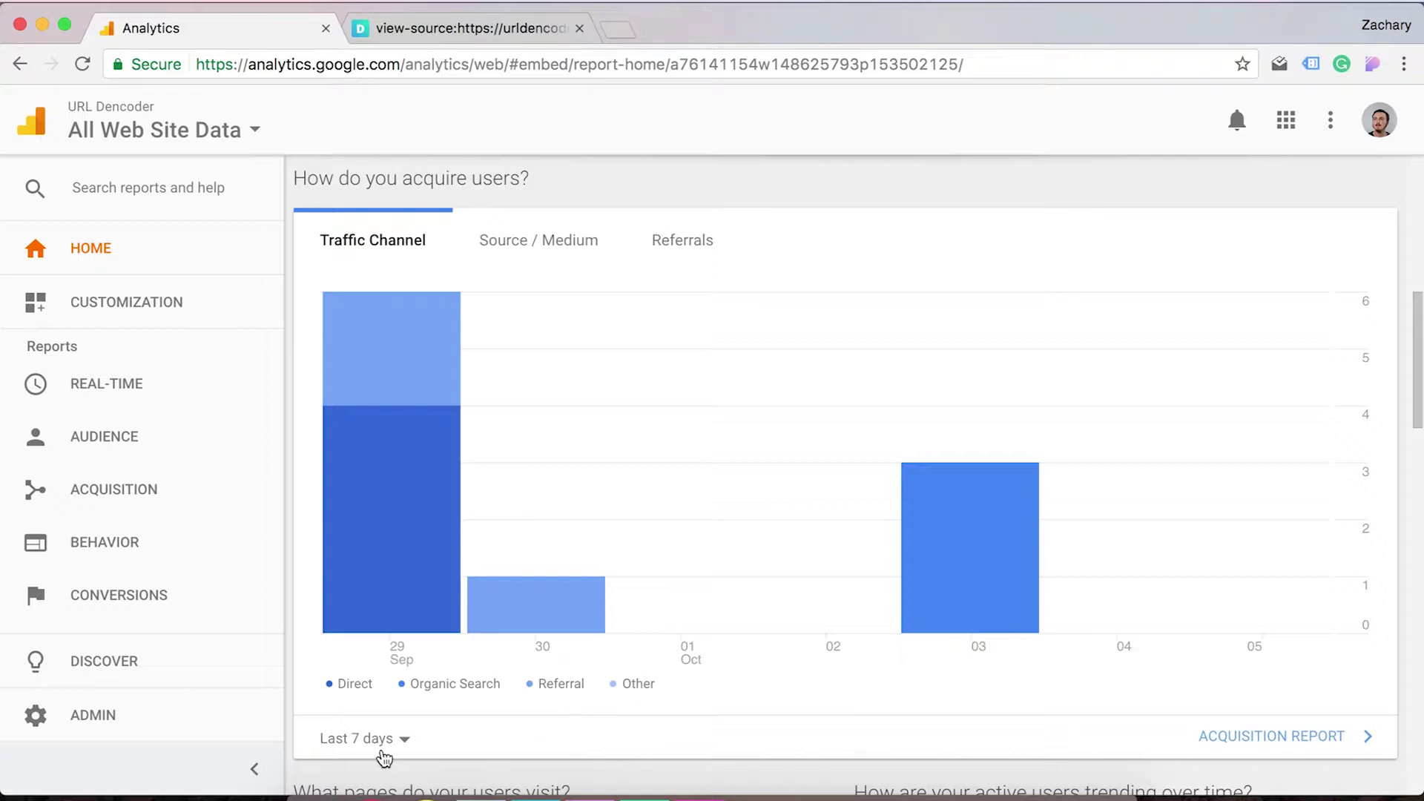
left_click(403, 740)
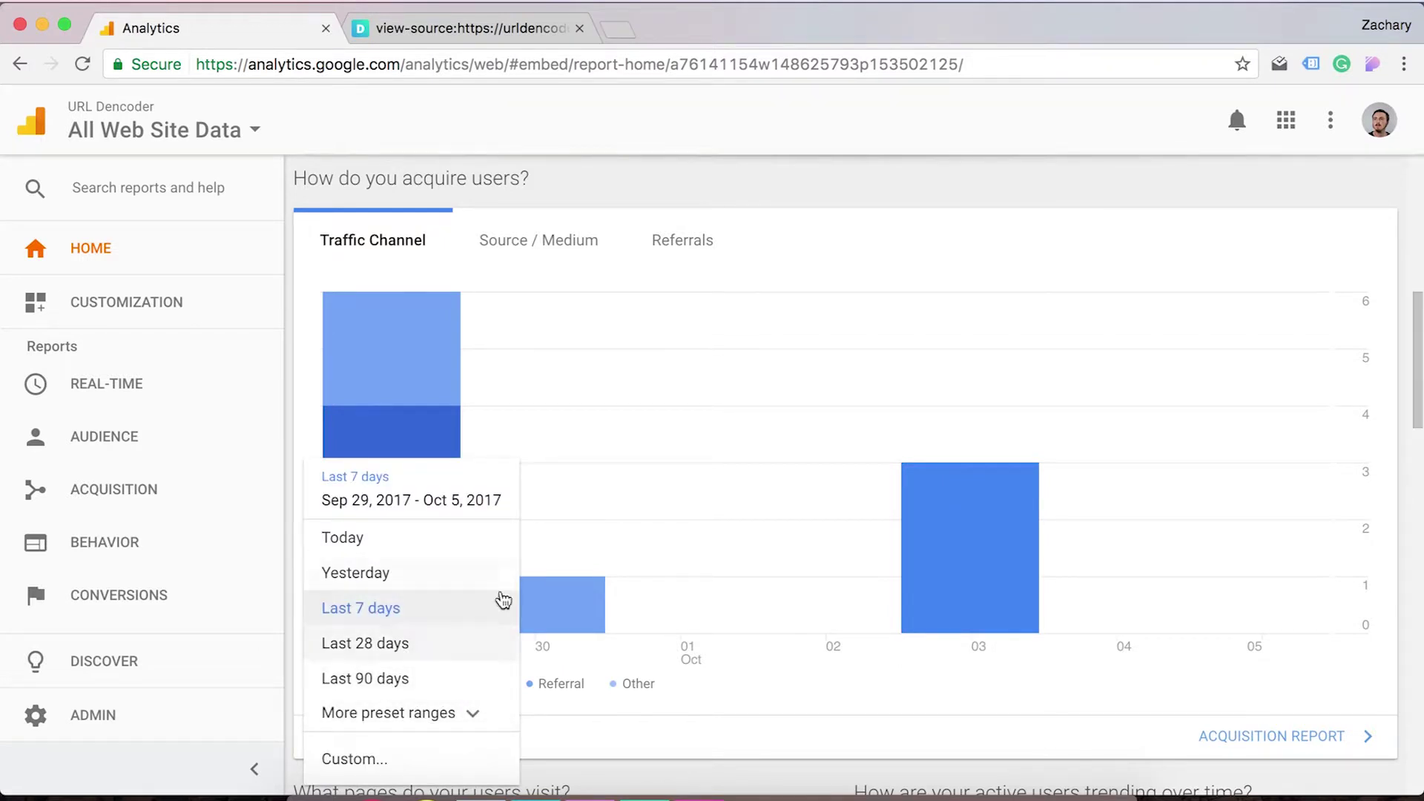
left_click(594, 749)
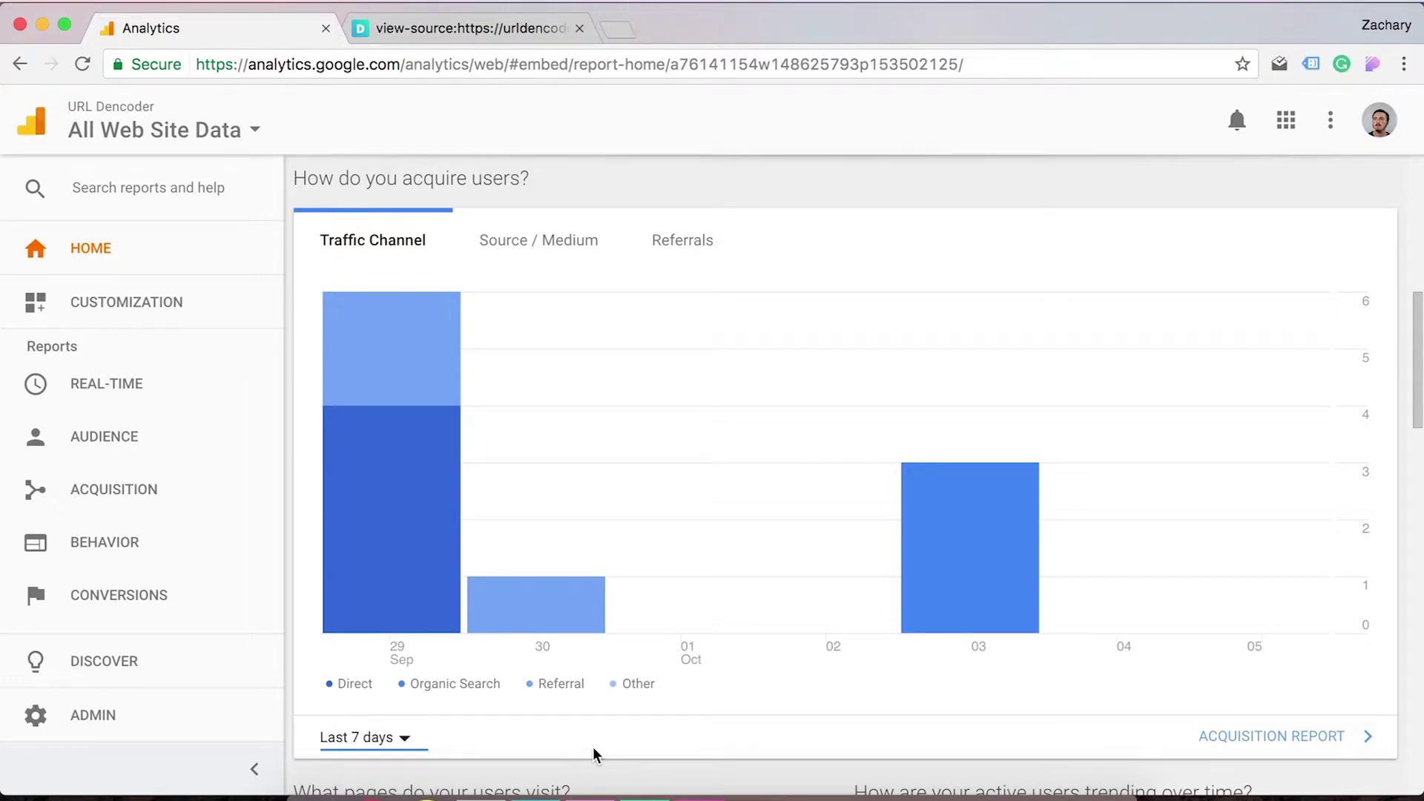
left_click(573, 239)
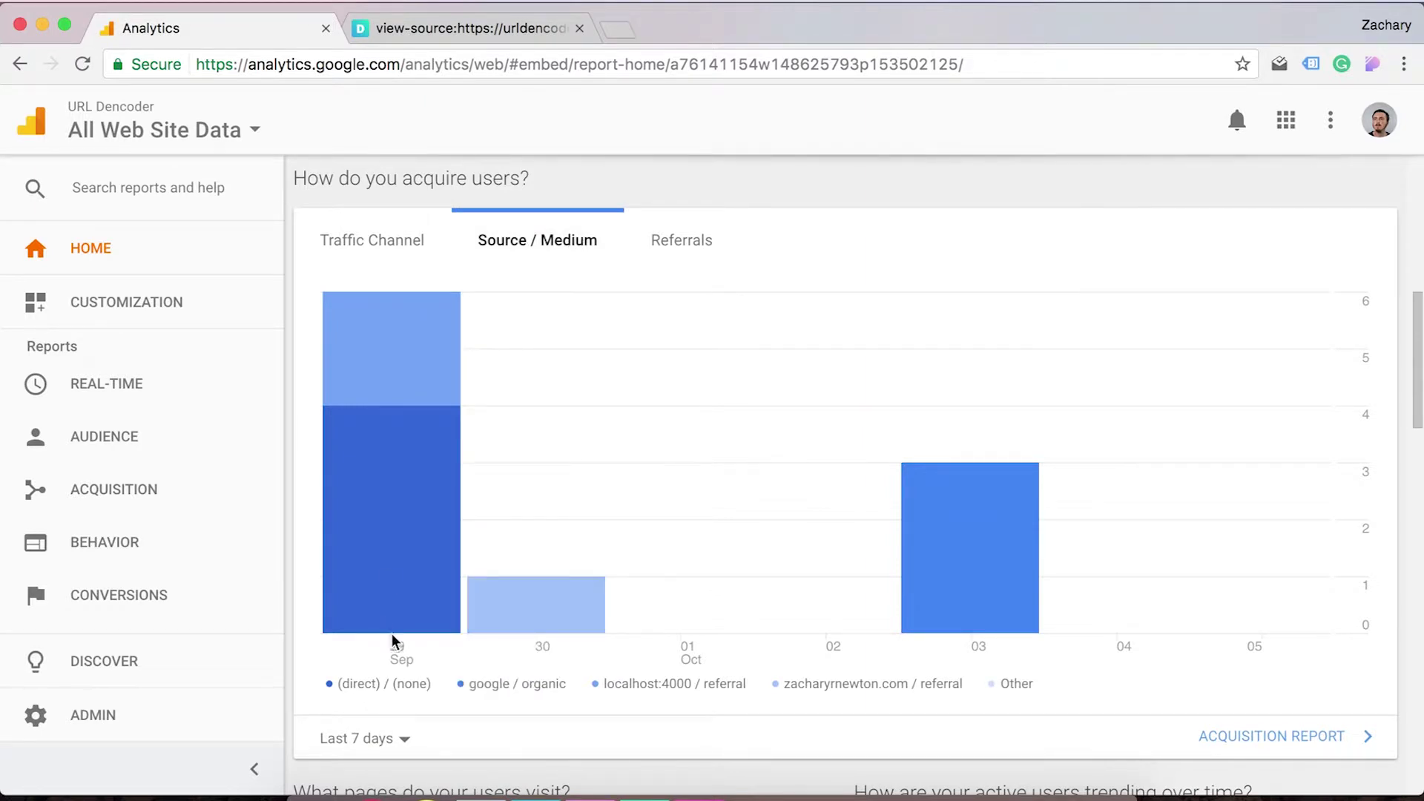
mouse_move(398, 604)
Visit urldencoder.com directly in a new browser tab, then close it and return to Analytics.
left_click(626, 32)
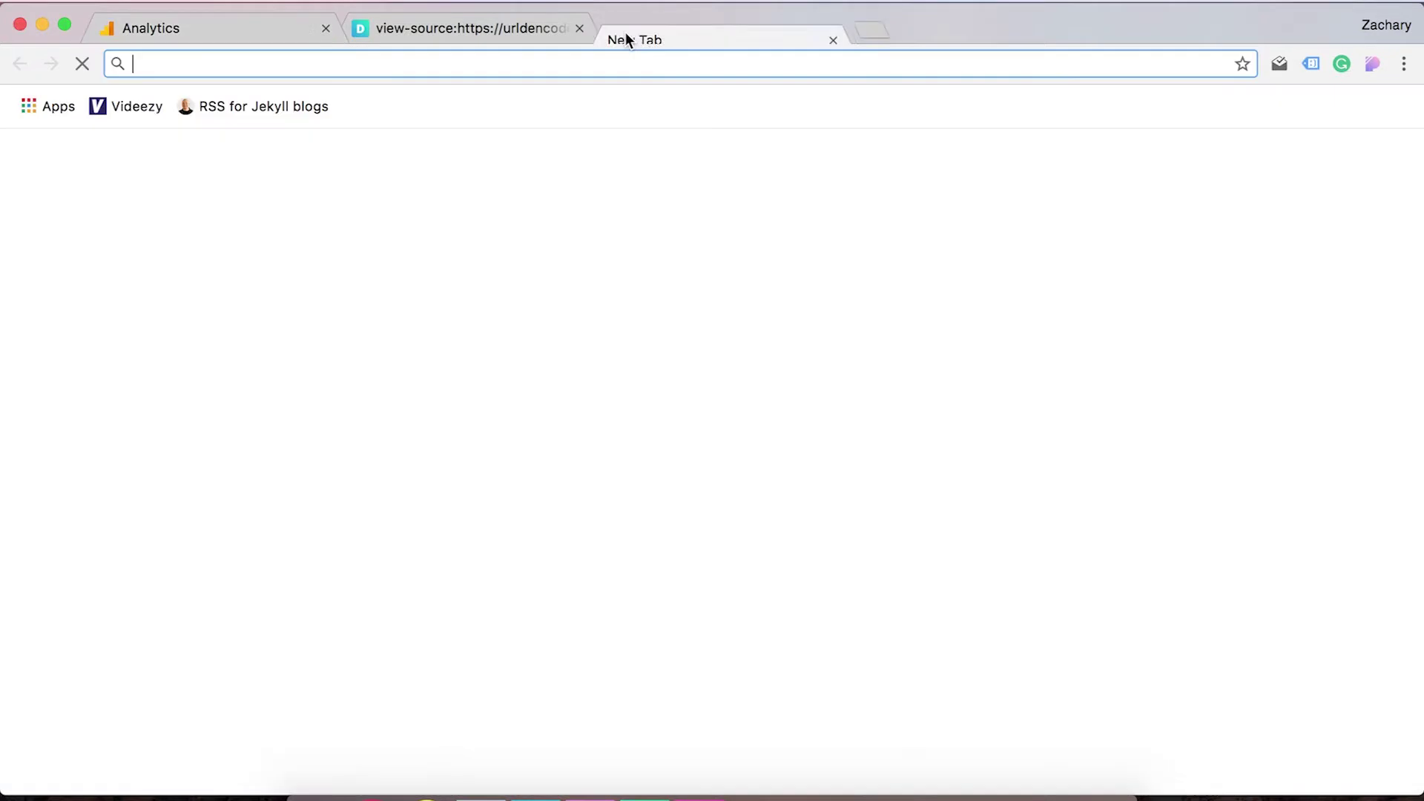
type("urldencoder.com")
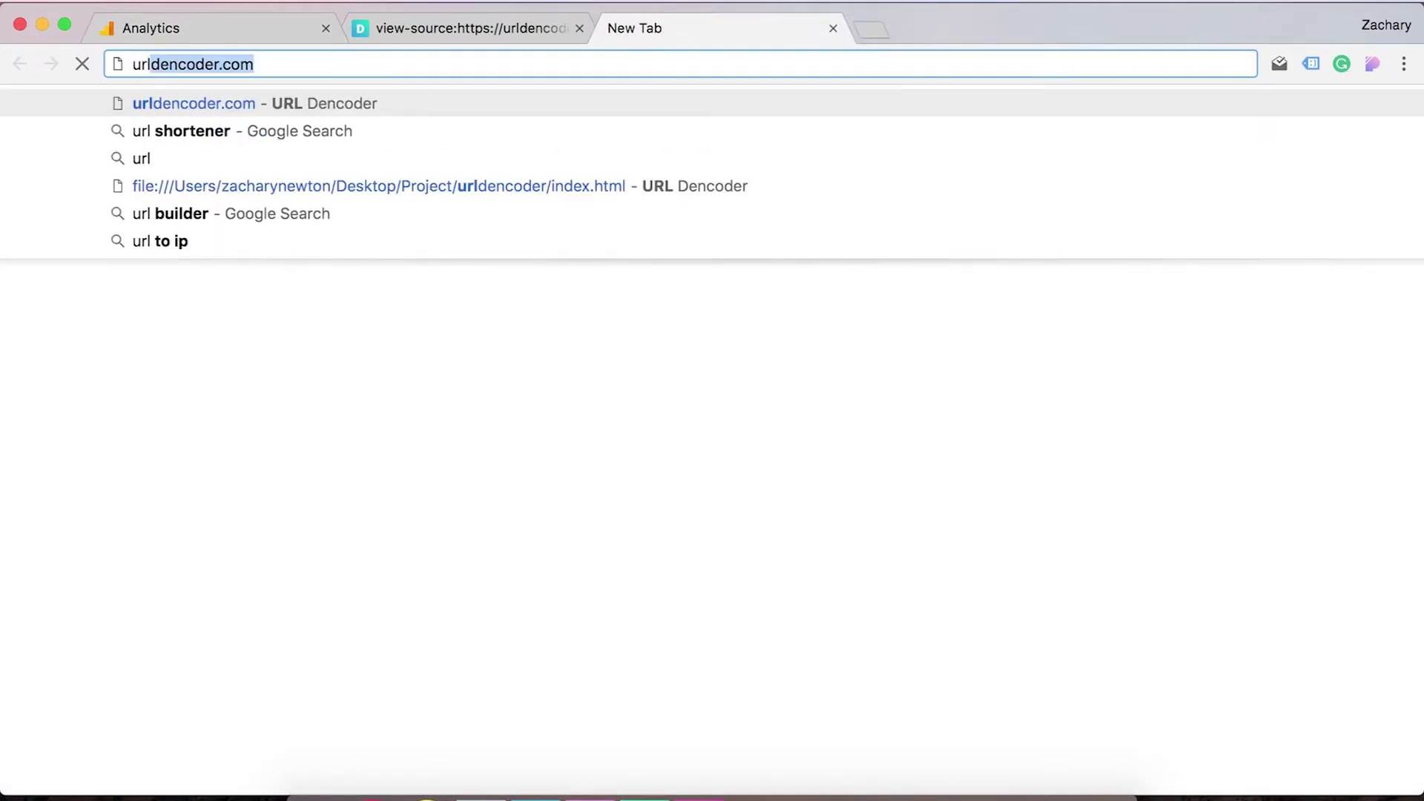
key("Return")
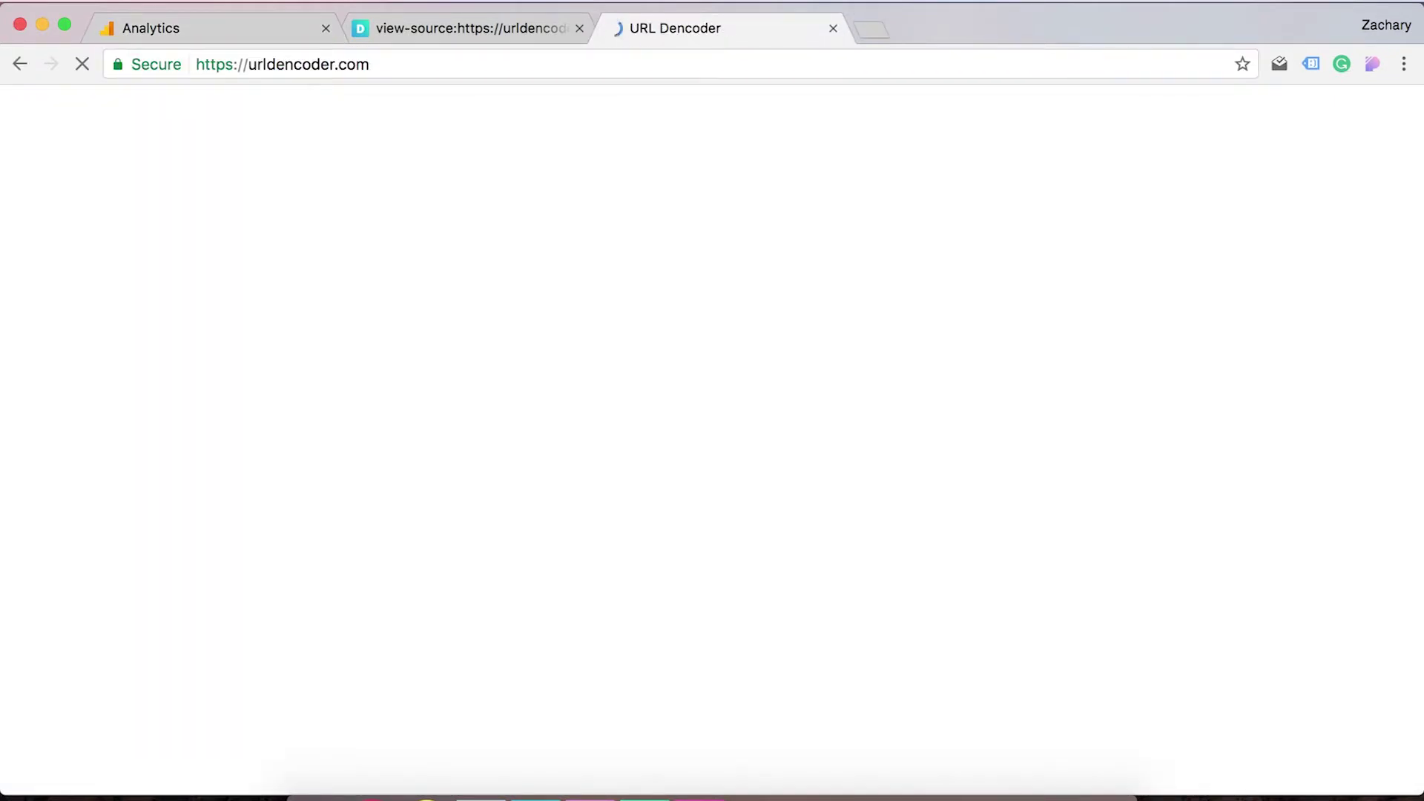
key("super+w")
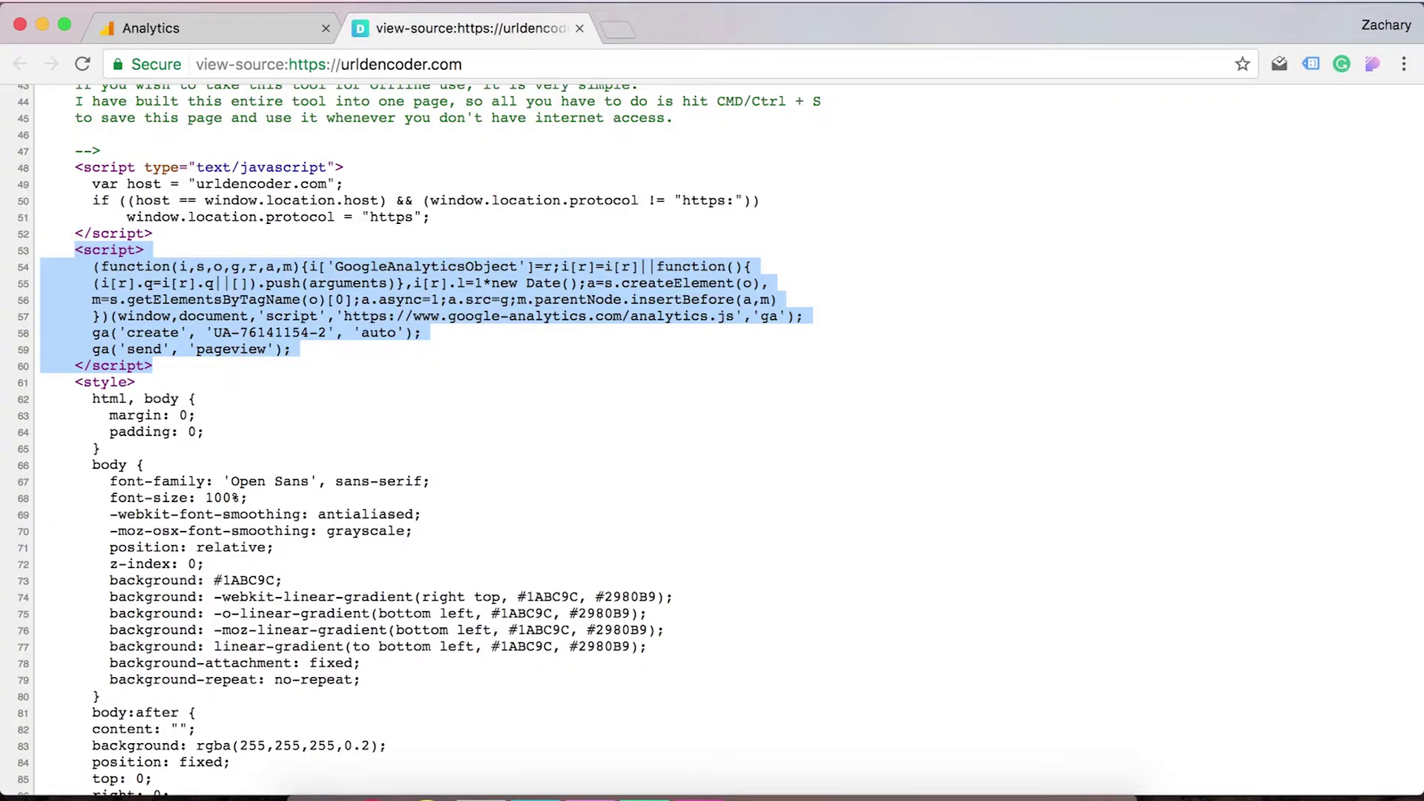
left_click(199, 23)
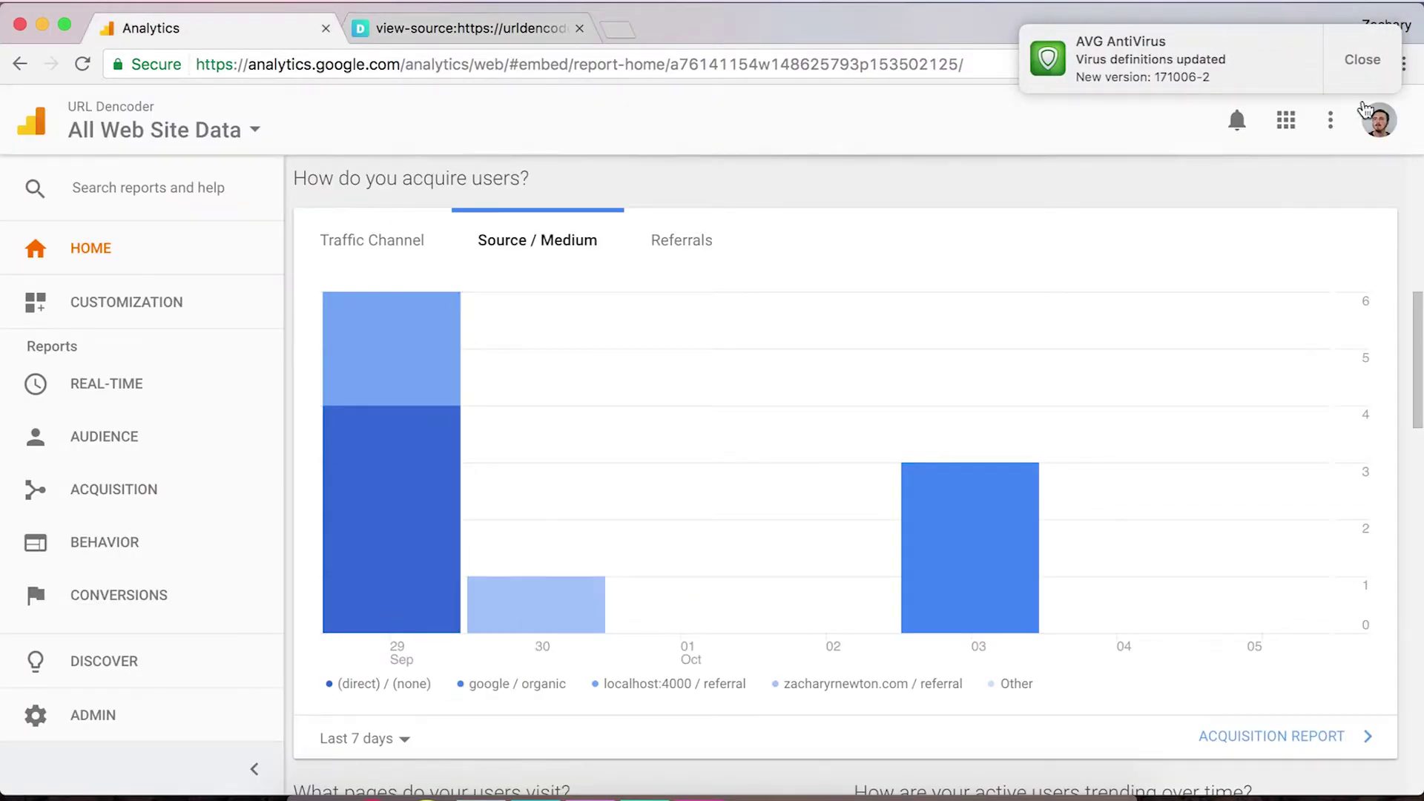
Dismiss the antivirus notification, show the user acquisition chart by Referrals and examine its referring sites.
left_click(1362, 45)
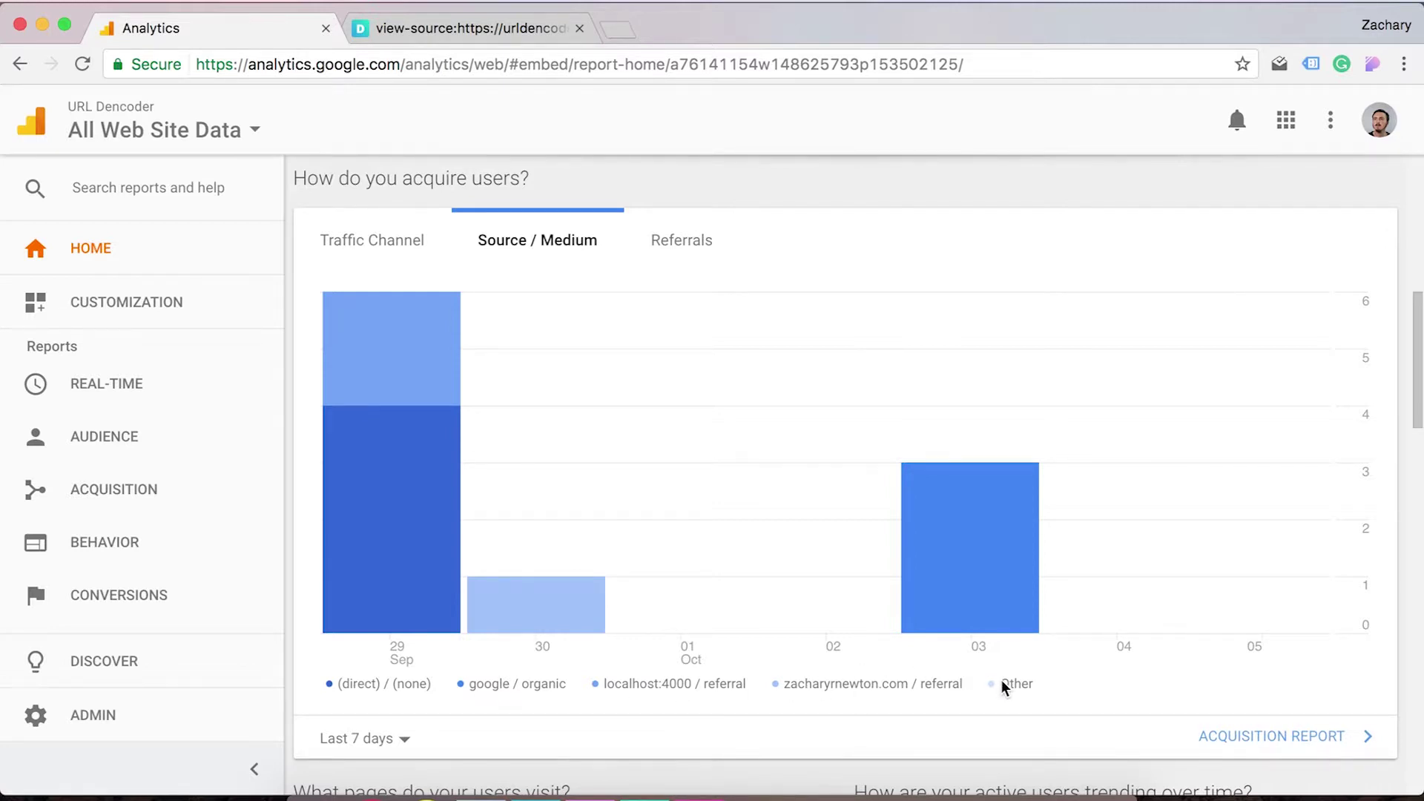
left_click(670, 251)
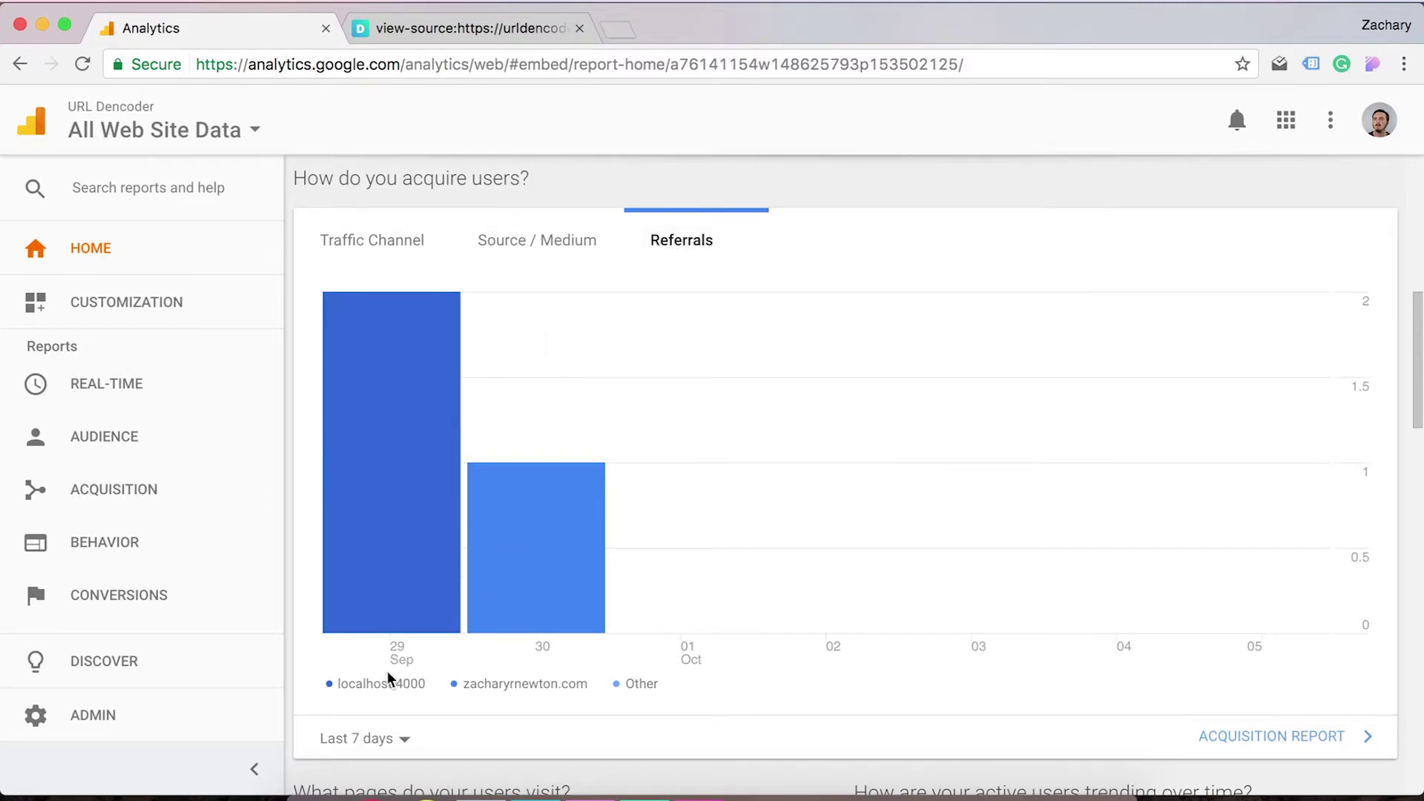
mouse_move(401, 377)
mouse_move(359, 477)
mouse_move(586, 573)
Visit the referring personal website in a new browser tab, follow its URL Dencoder project link, then close it and return to Analytics.
left_click(623, 36)
type("za")
key("Return")
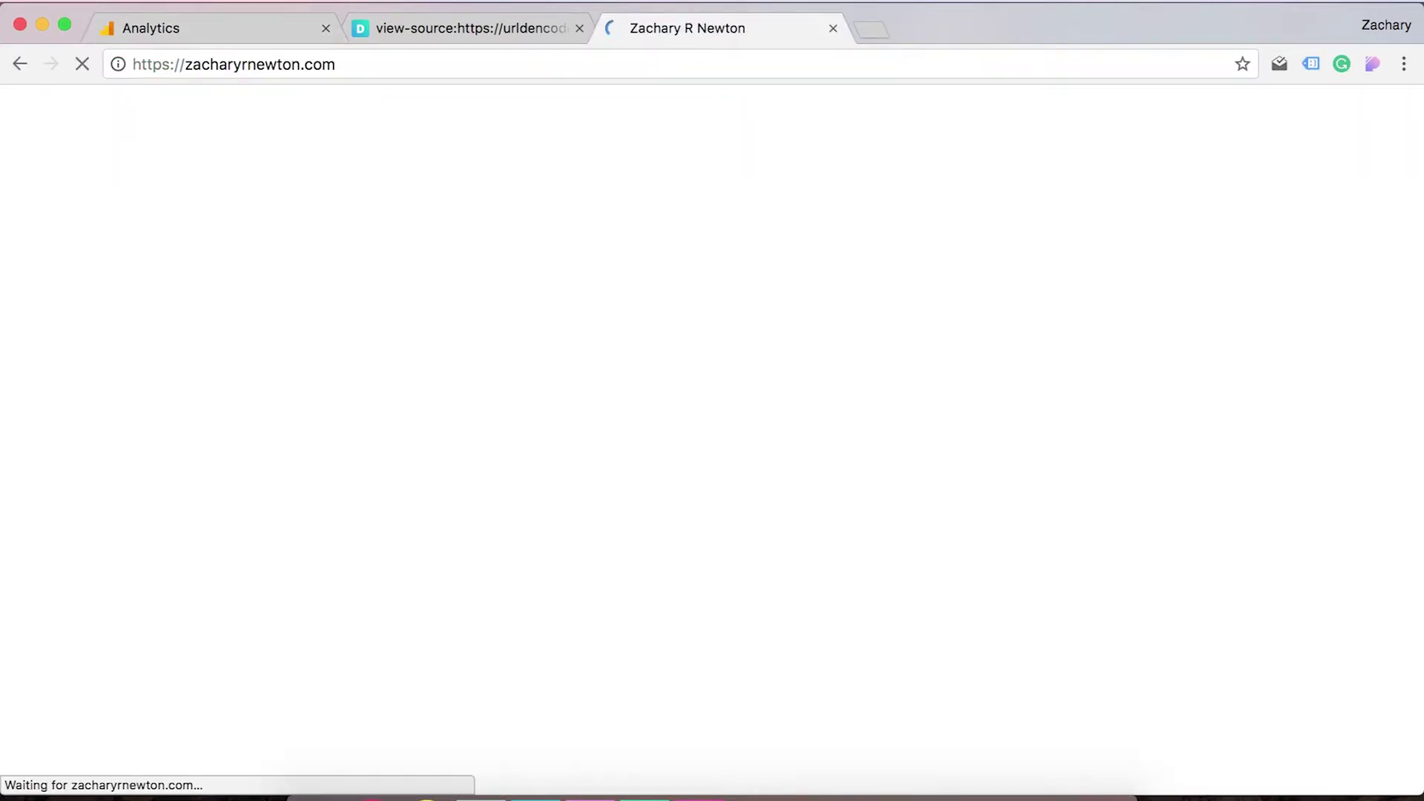
scroll(523, 313, "down", 15)
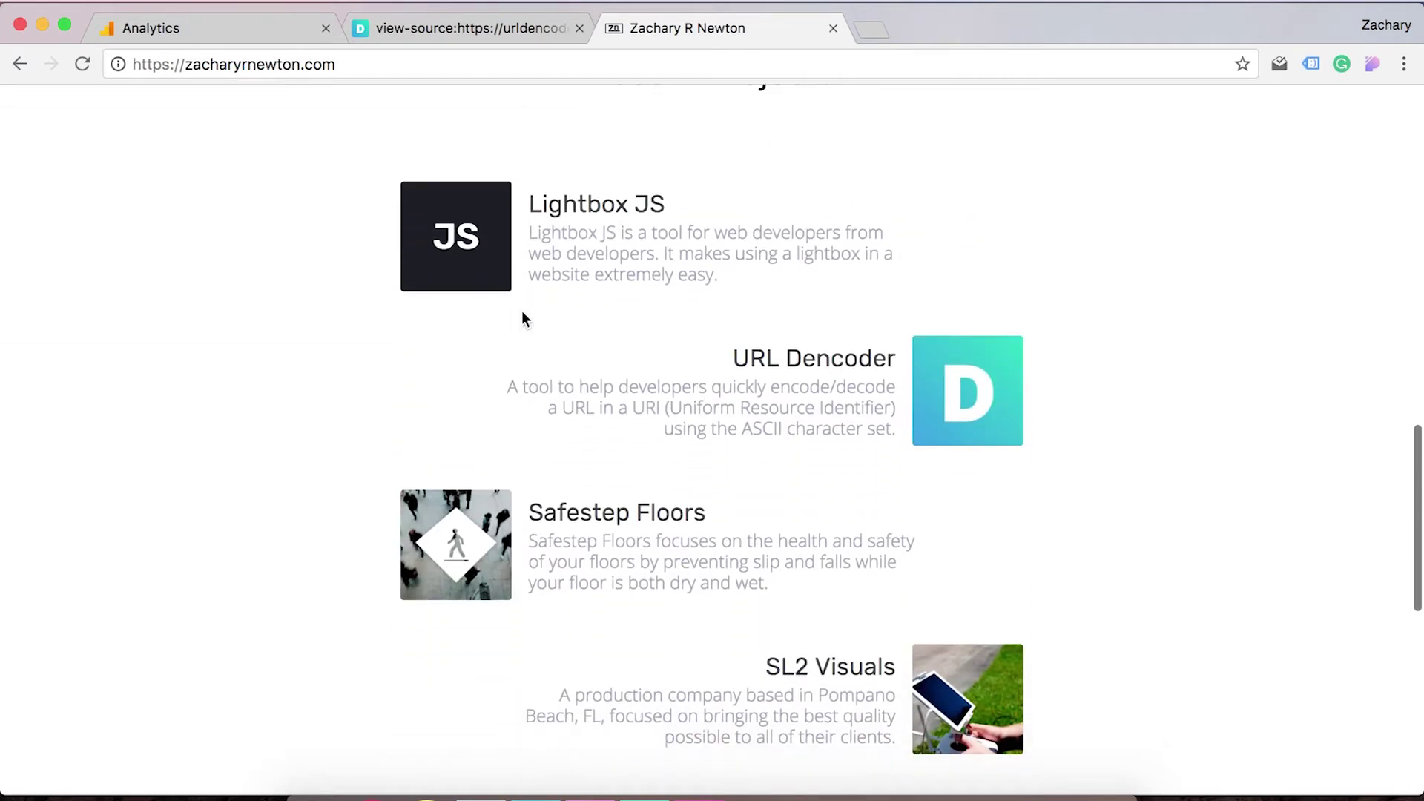
left_click(822, 362)
key("super+w")
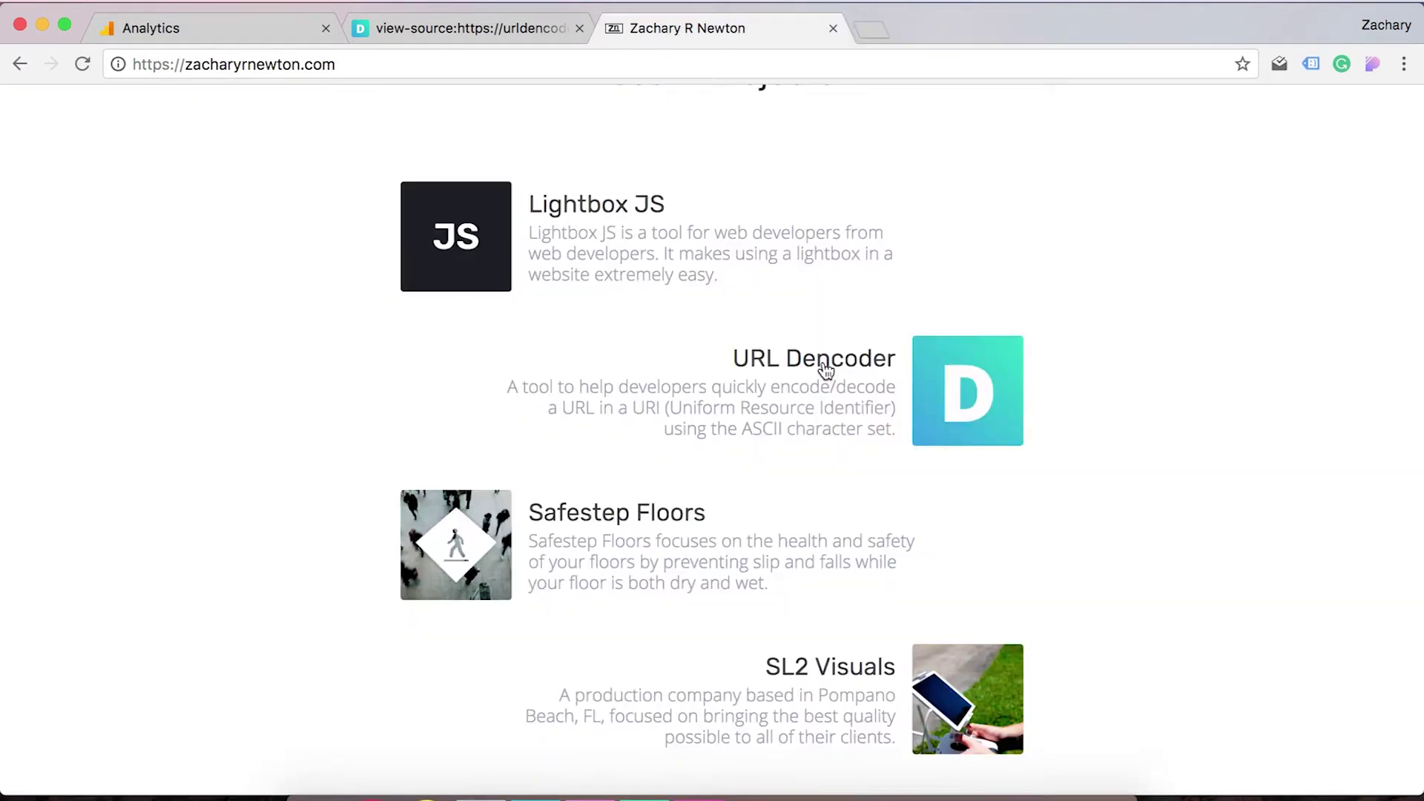
key("super+w")
left_click(186, 27)
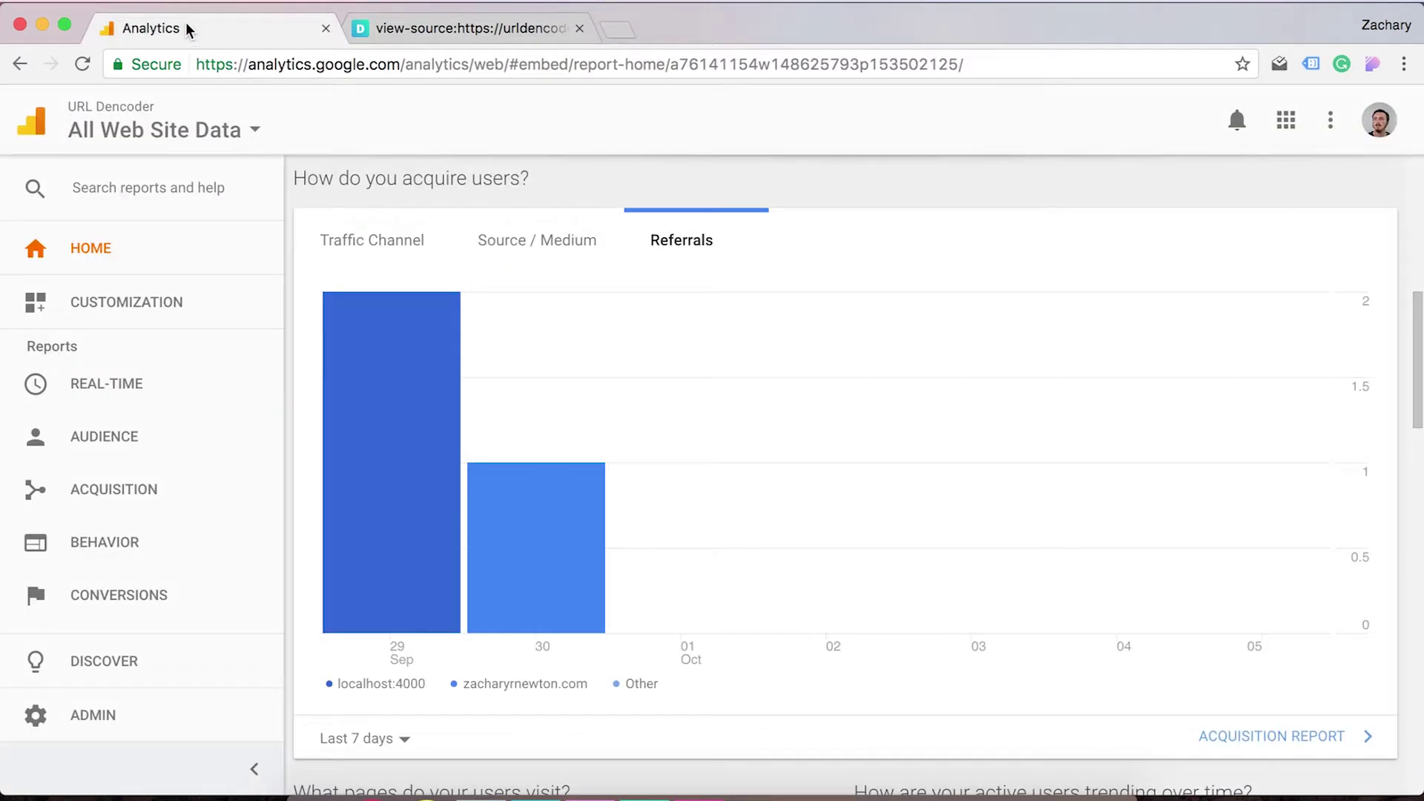
Compare the user acquisition chart by Source / Medium, Traffic Channel and Referrals.
scroll(610, 565, "down", 5)
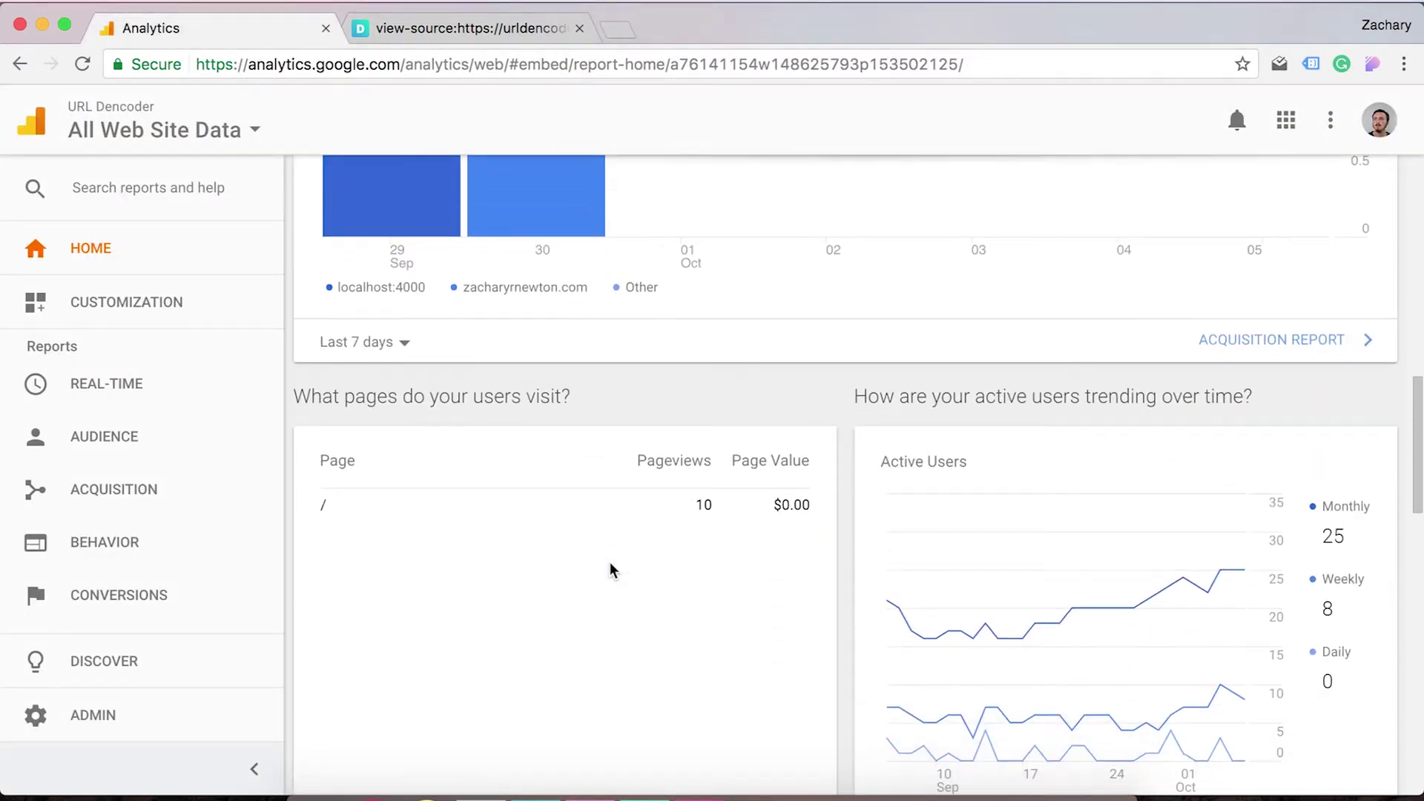
scroll(611, 565, "up", 6)
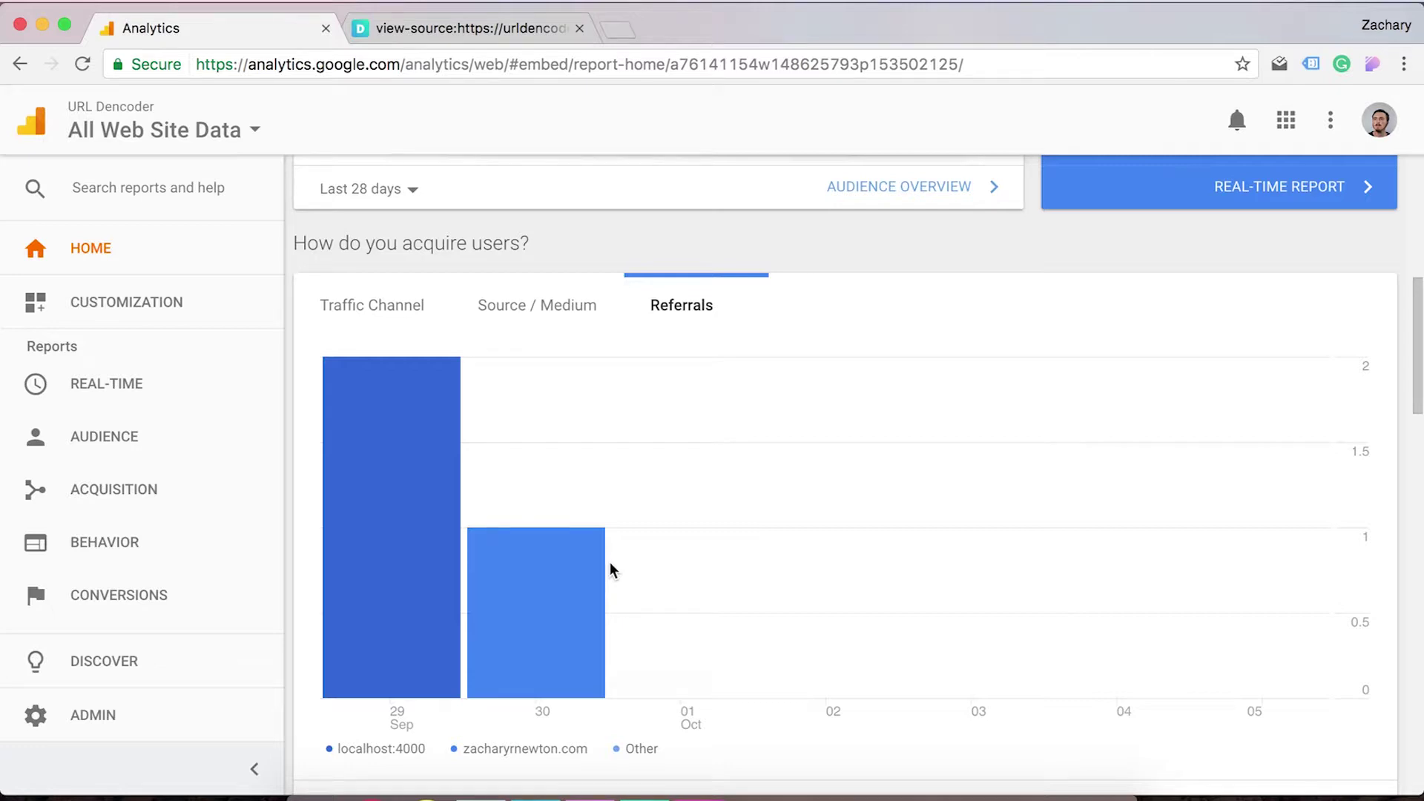
scroll(610, 569, "down", 1)
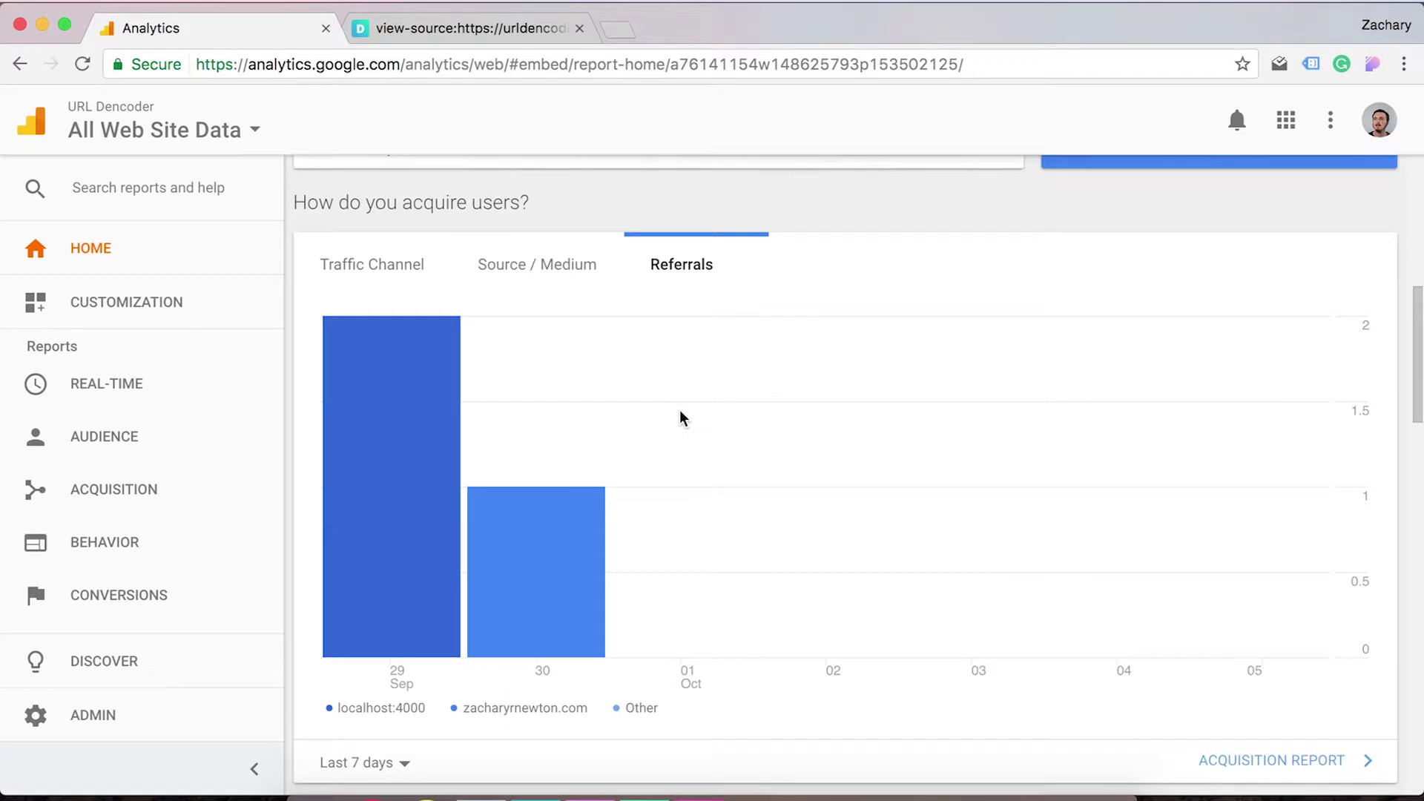
left_click(498, 284)
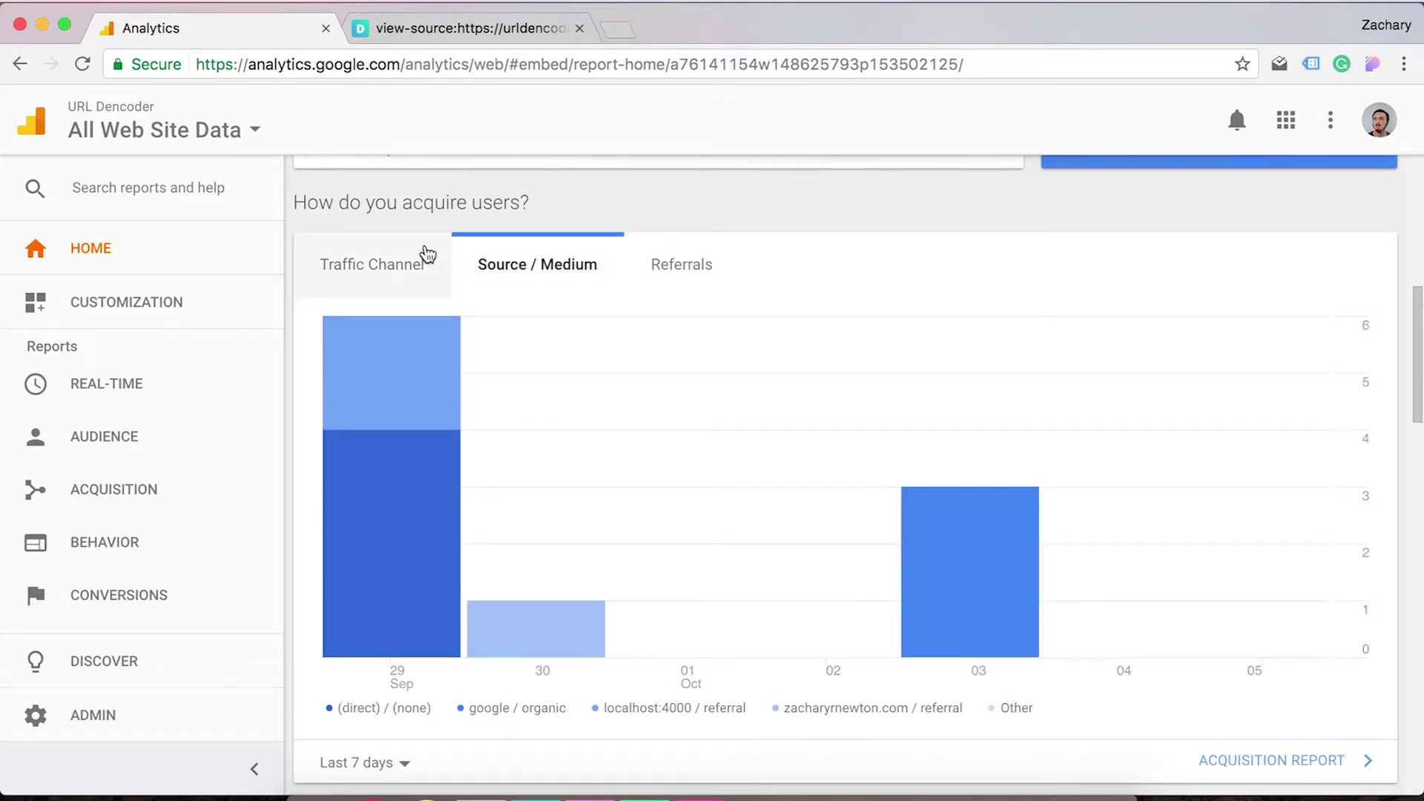
left_click(405, 255)
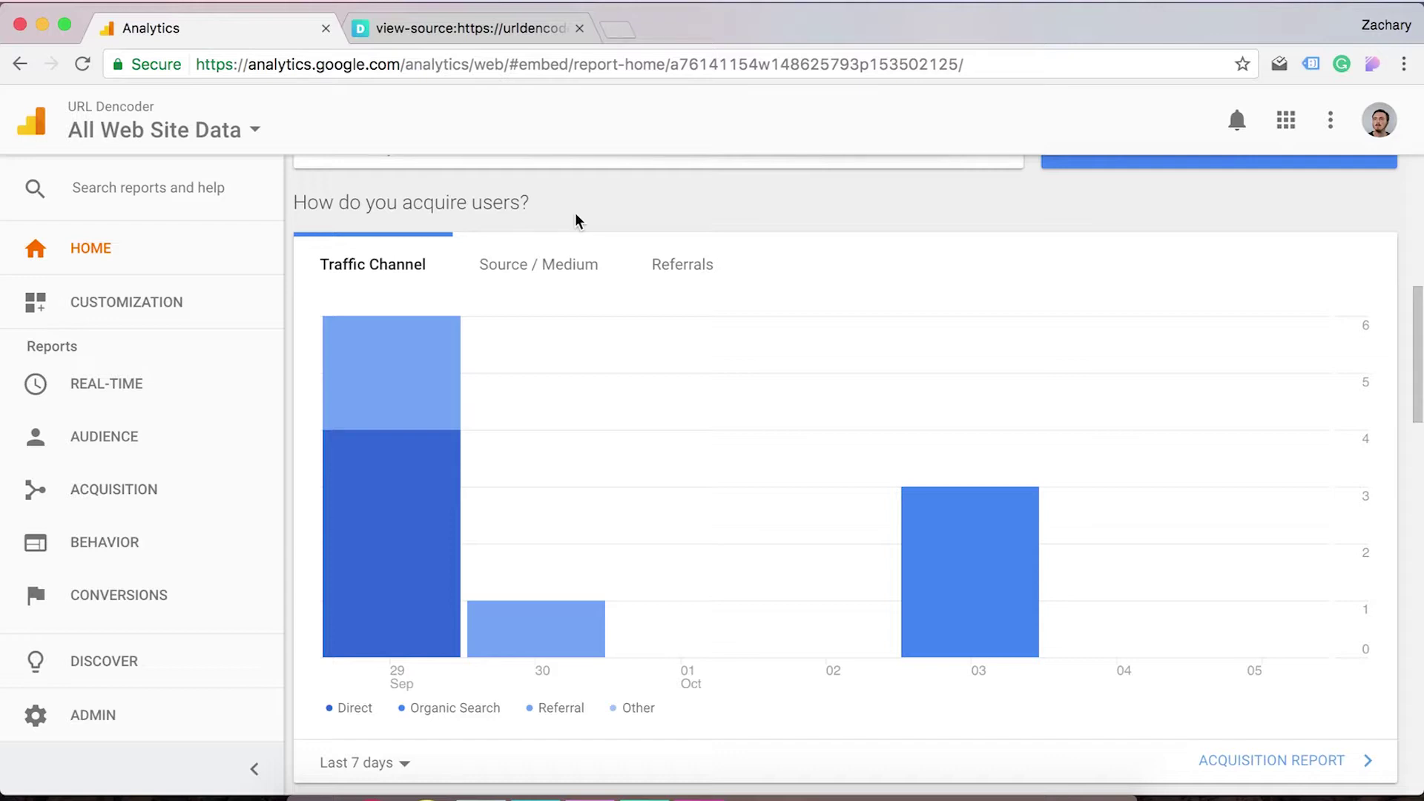
mouse_move(425, 603)
left_click(678, 284)
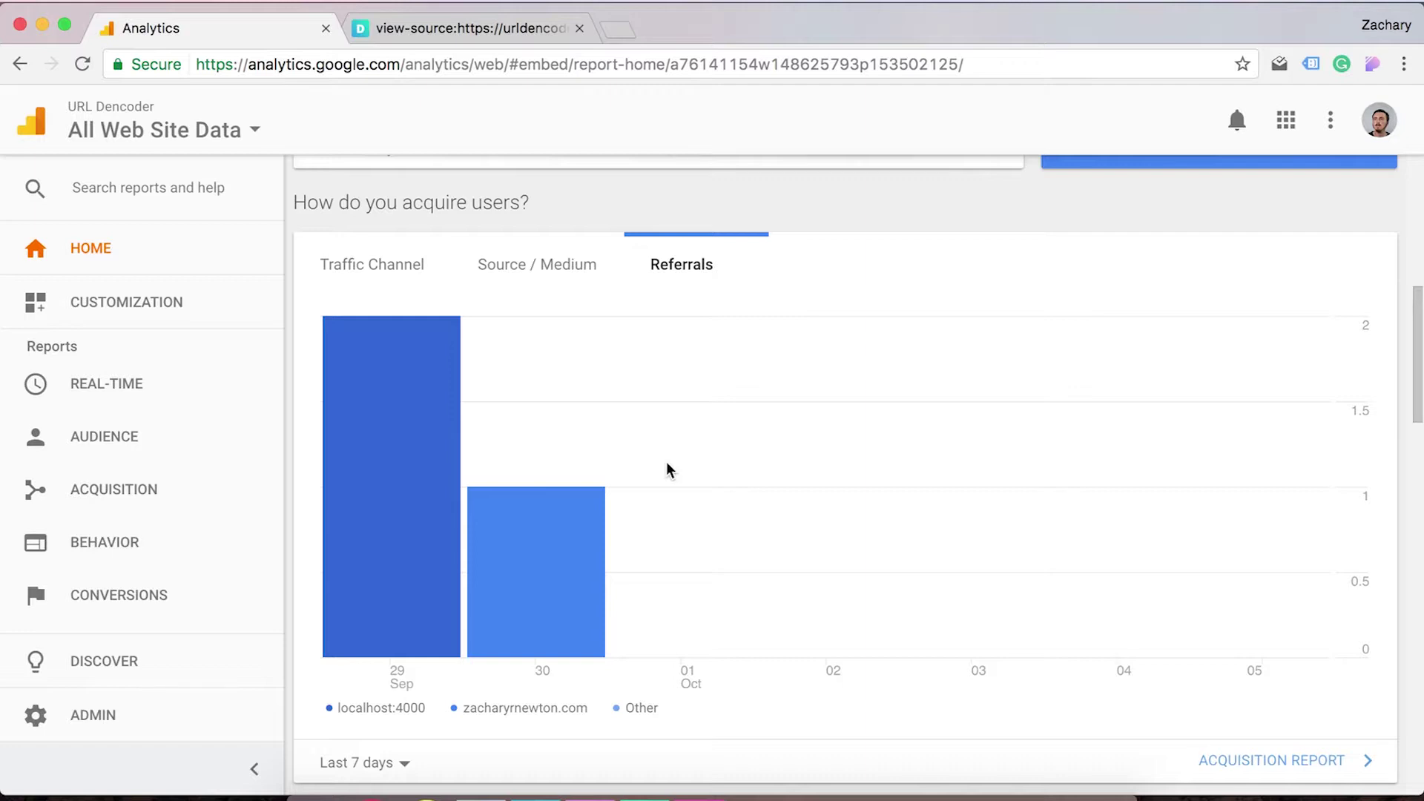
Set the date range of the active users trend chart on the Home overview to Last 7 days.
scroll(666, 470, "down", 1)
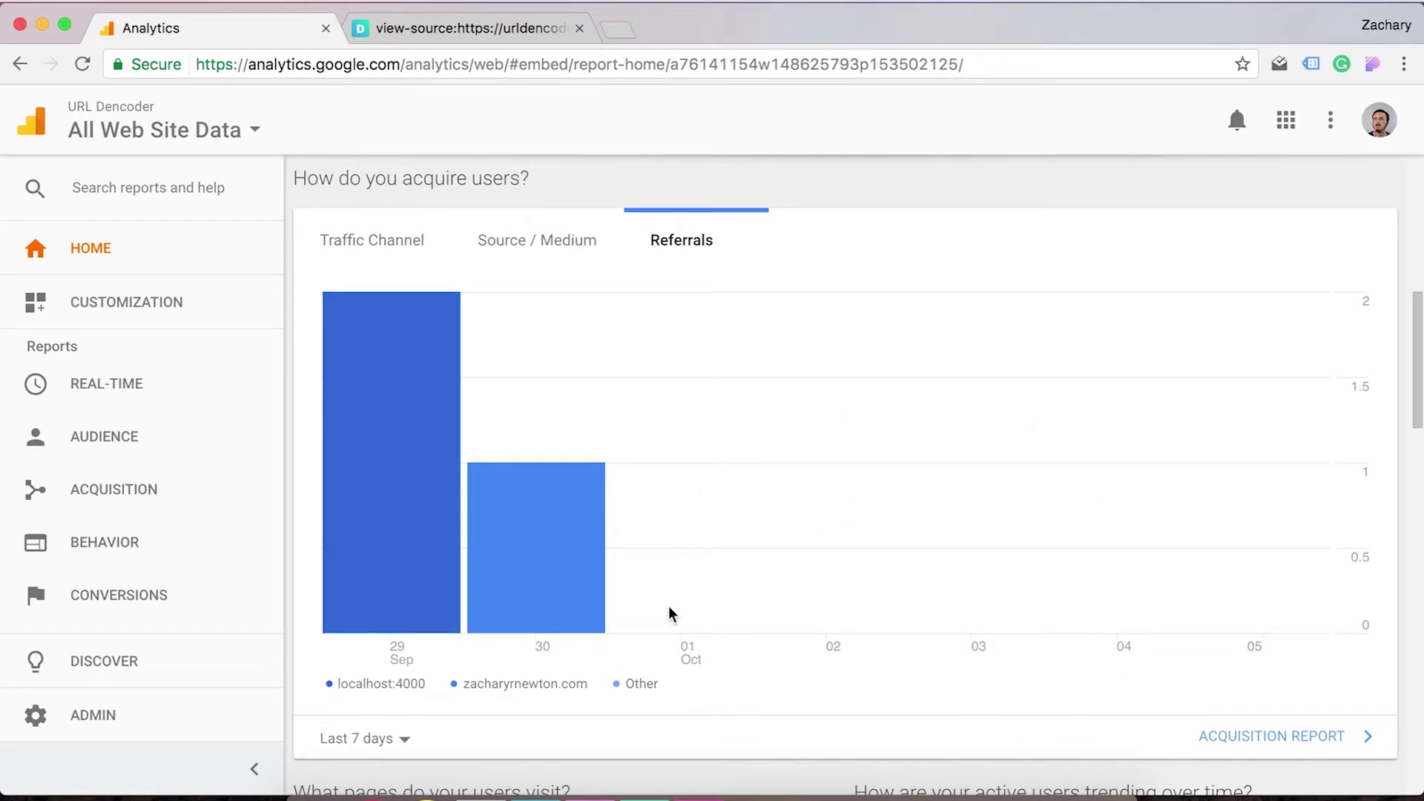
scroll(669, 607, "down", 5)
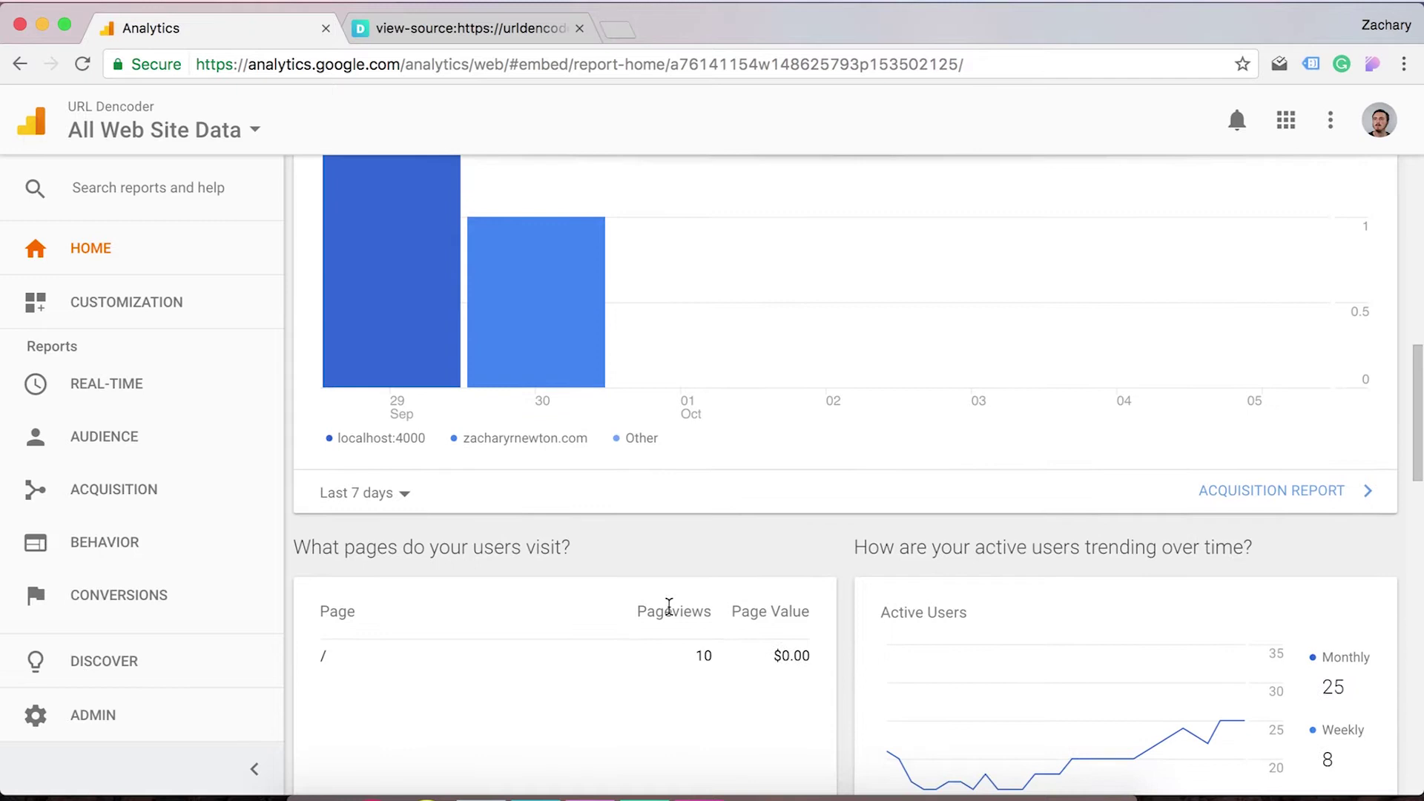
scroll(669, 606, "down", 4)
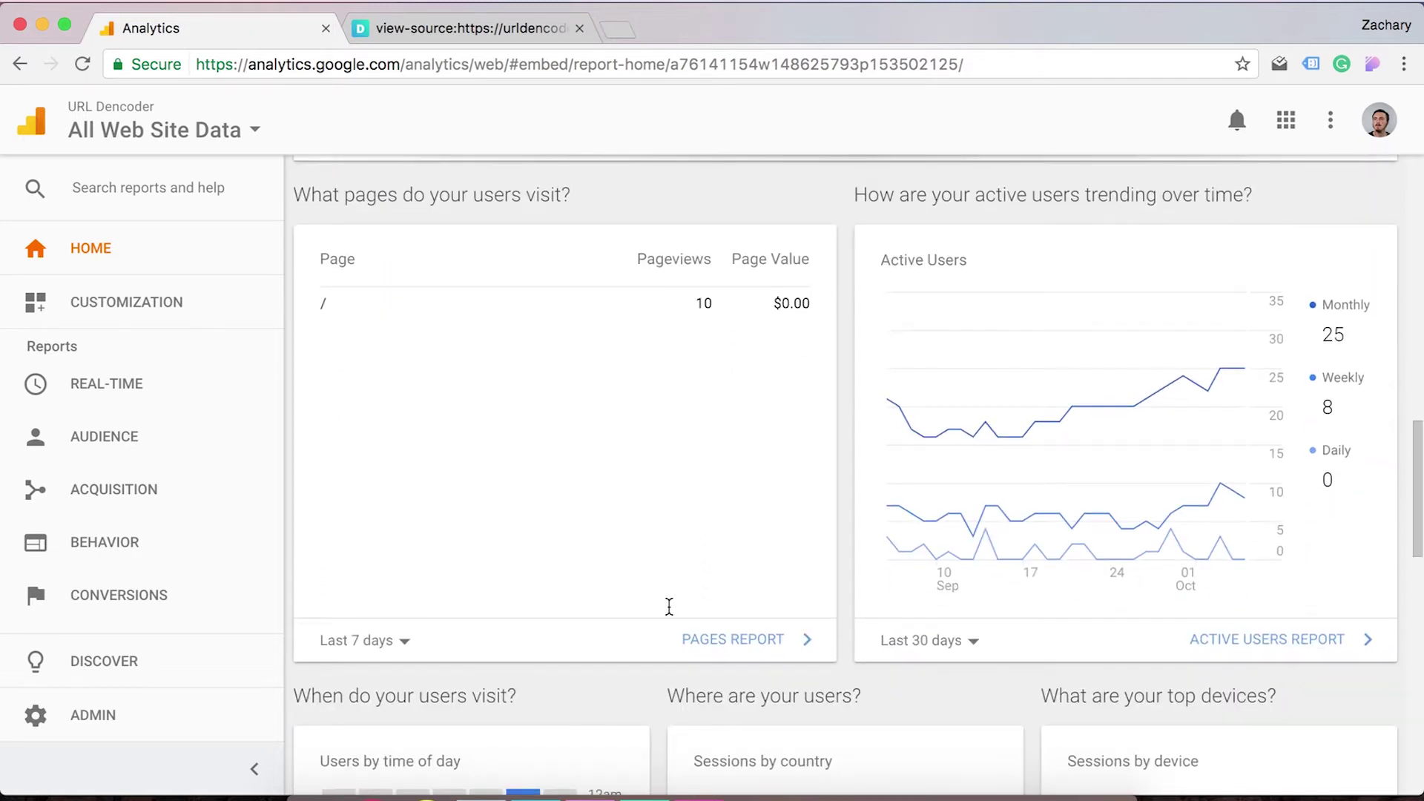
scroll(669, 606, "down", 2)
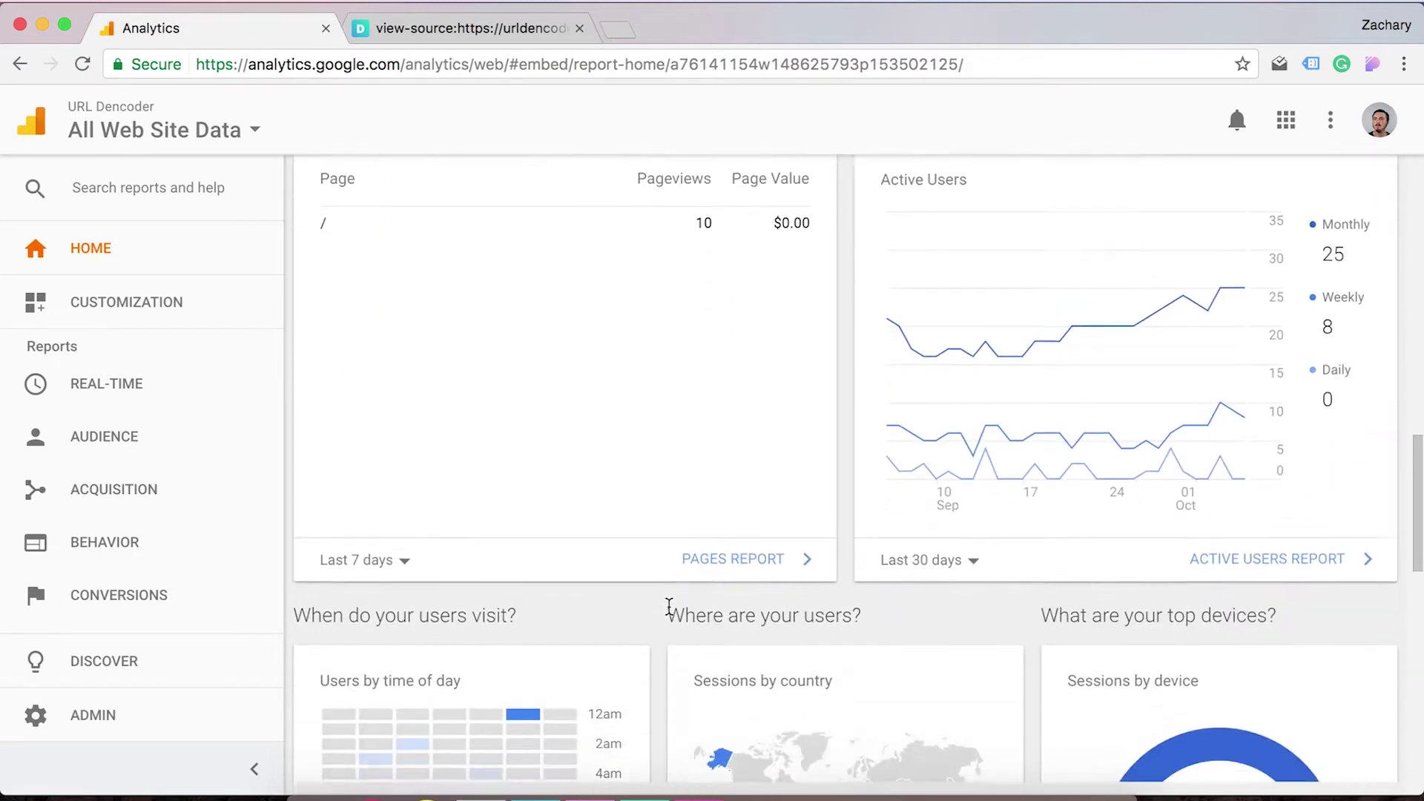
scroll(669, 607, "up", 3)
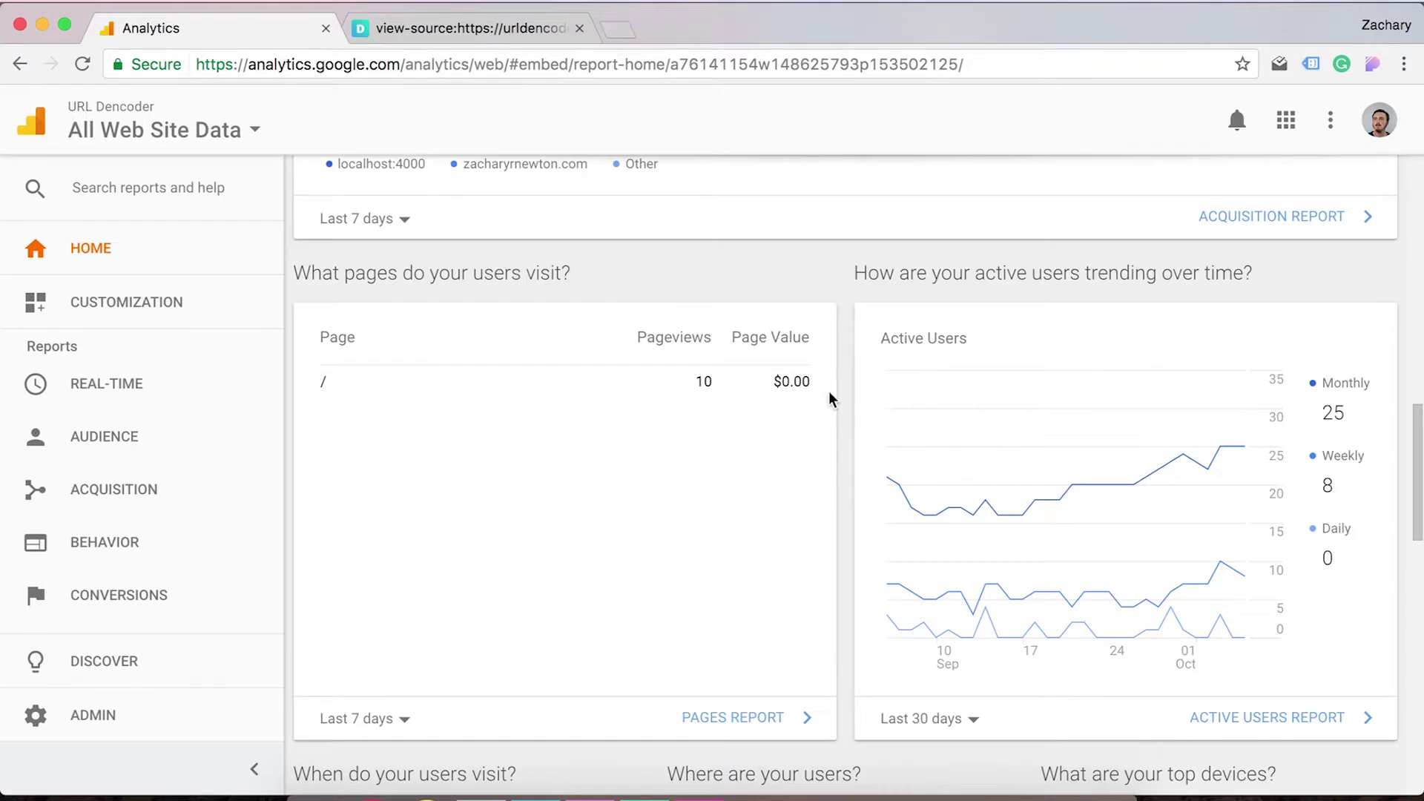
mouse_move(933, 537)
left_click(969, 723)
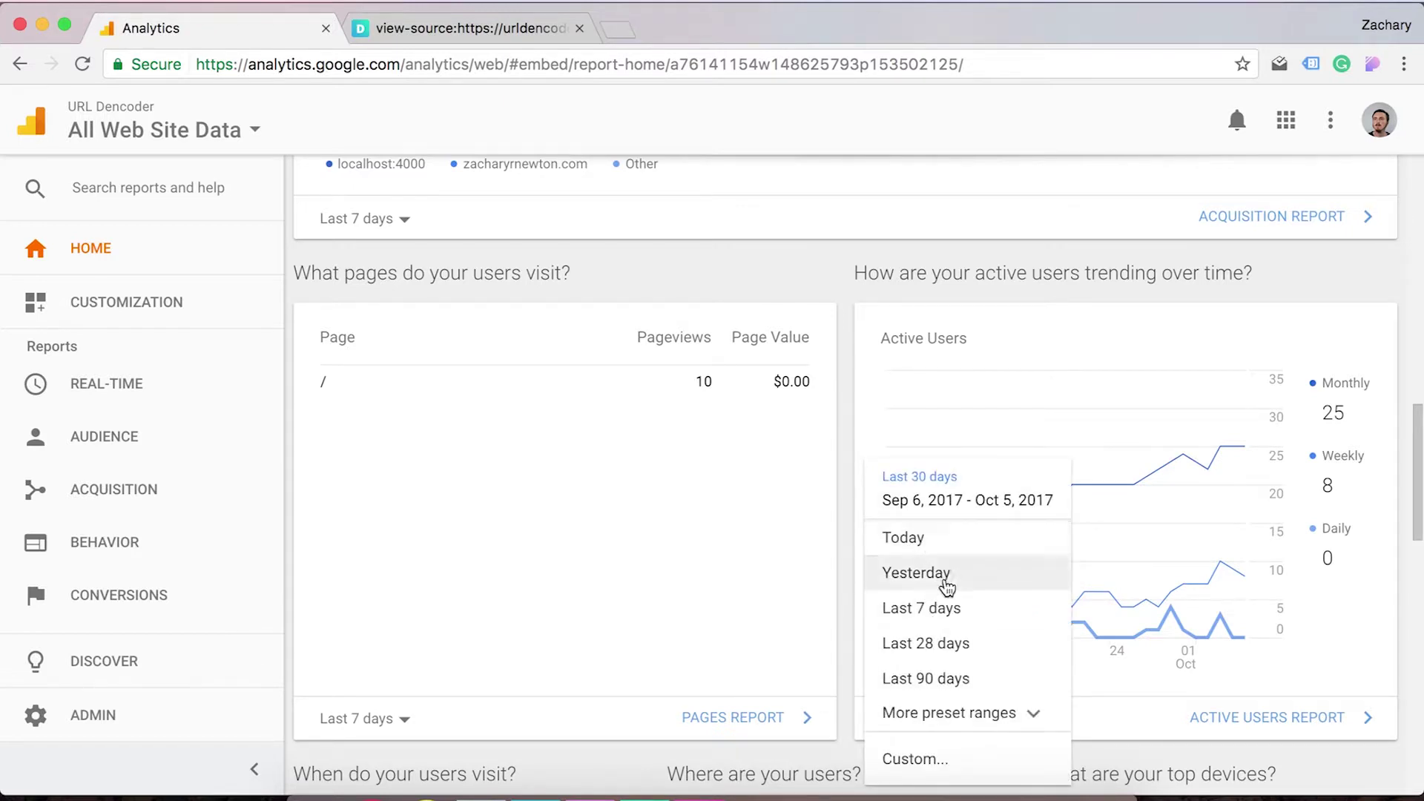
left_click(951, 609)
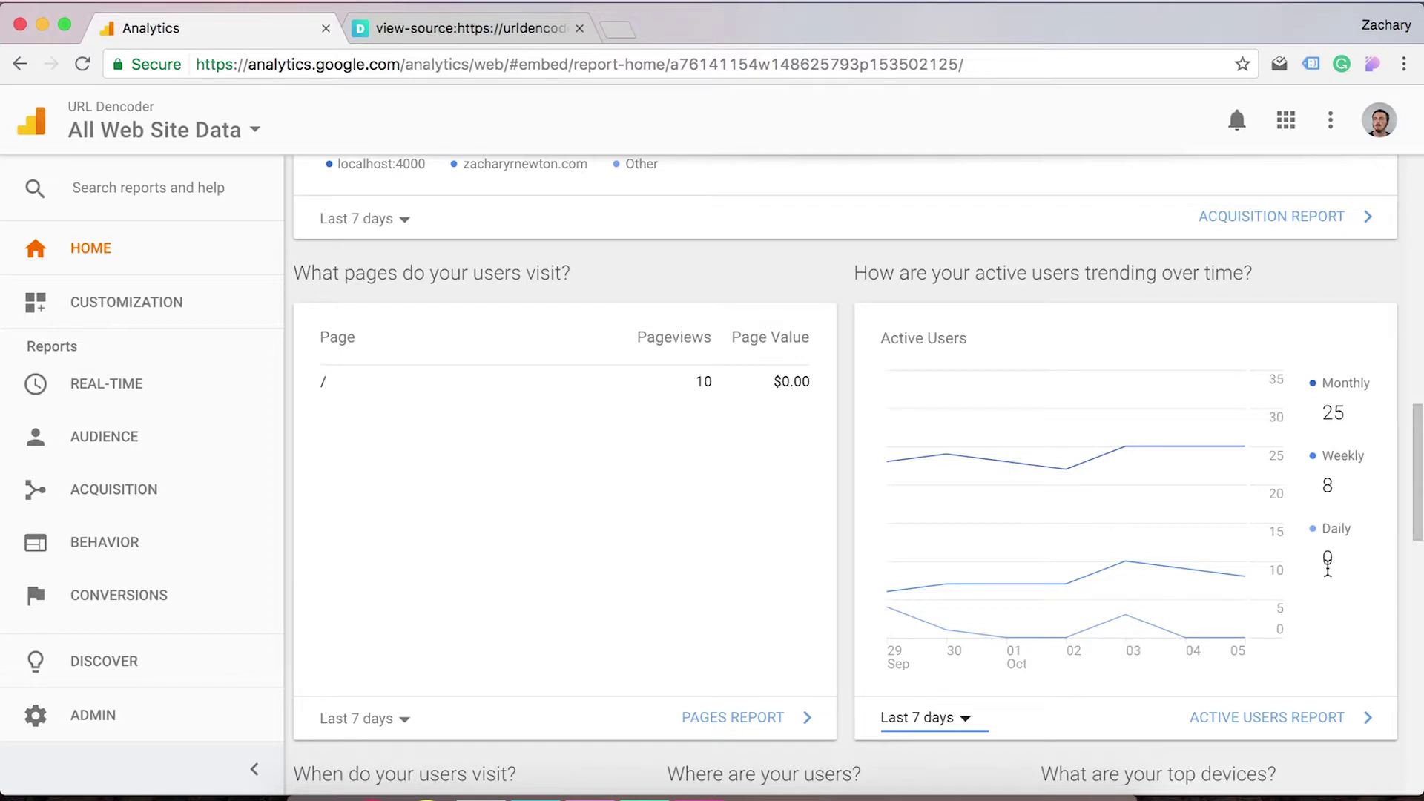
mouse_move(1110, 434)
Switch to the All Web Site Data view of the personal website's property.
left_click(204, 132)
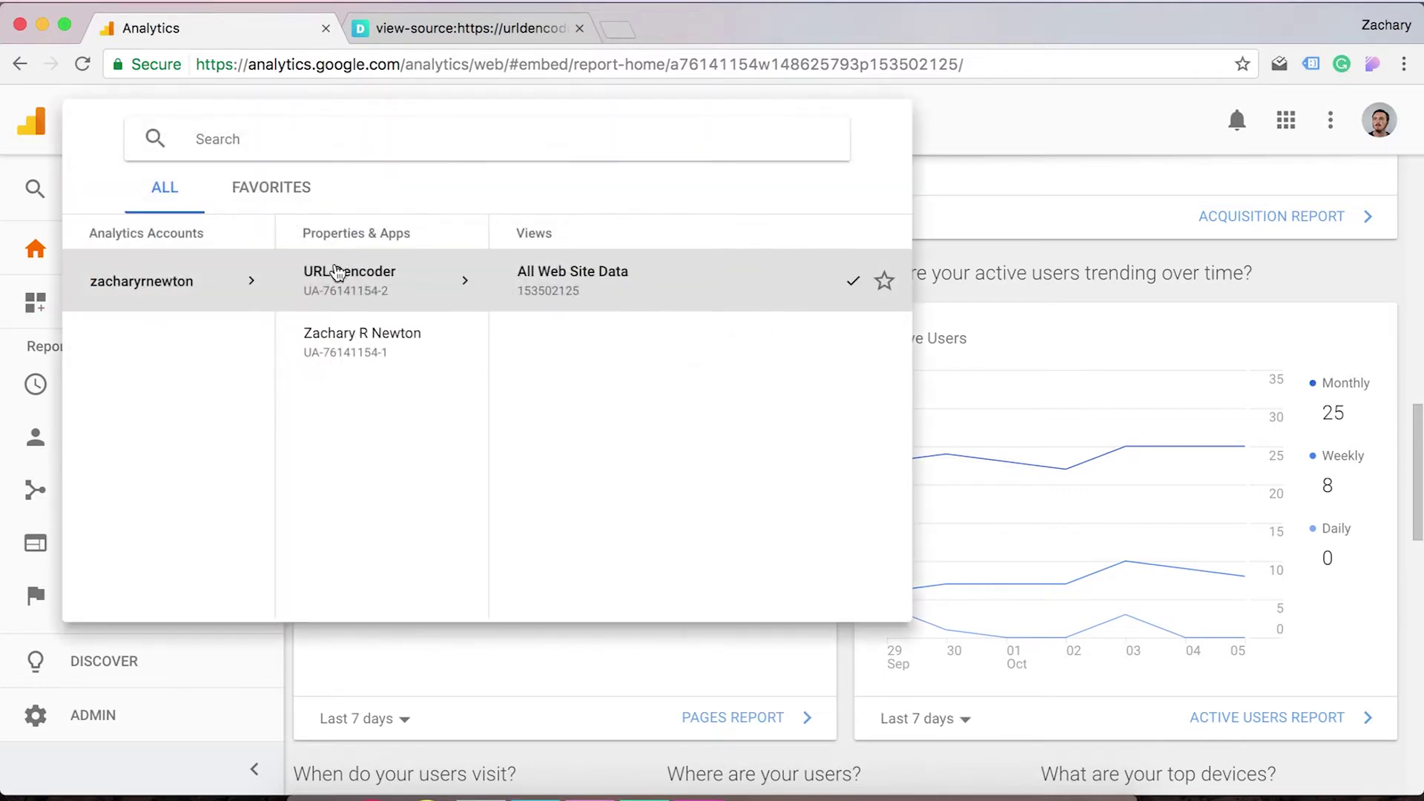
left_click(382, 342)
left_click(812, 291)
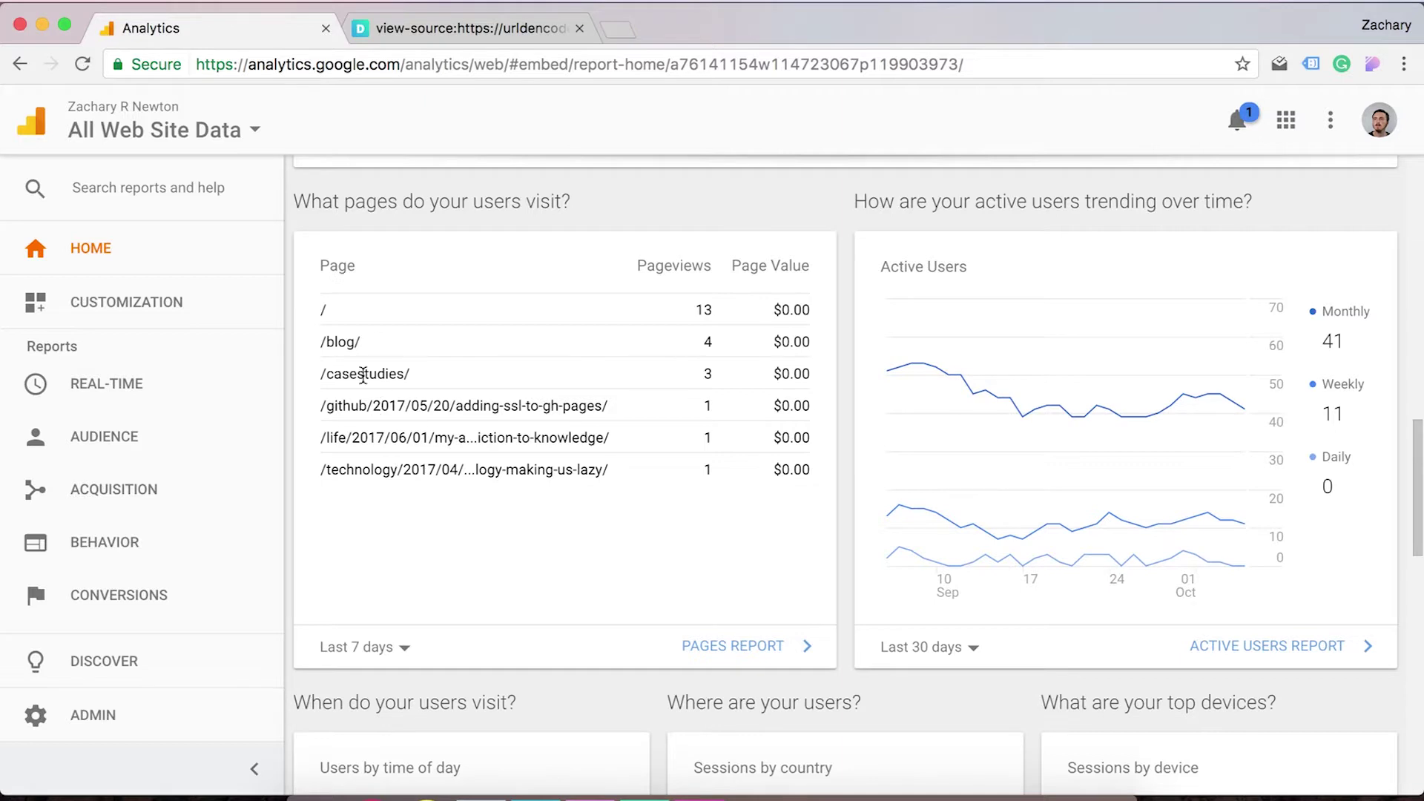
Set the date range of the visited pages table to Last 28 days, then to Last 90 days, and examine the listed pages.
left_click(382, 644)
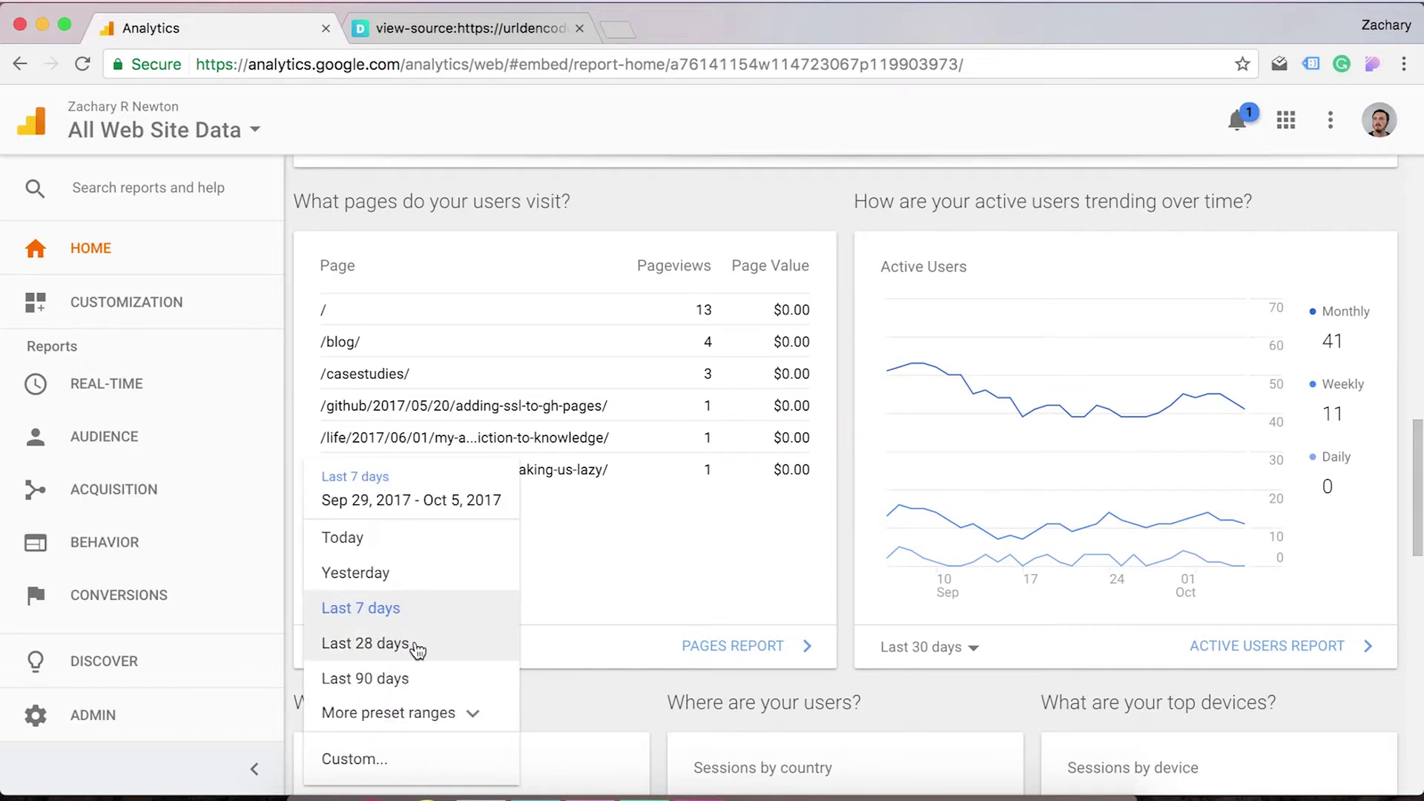
left_click(415, 644)
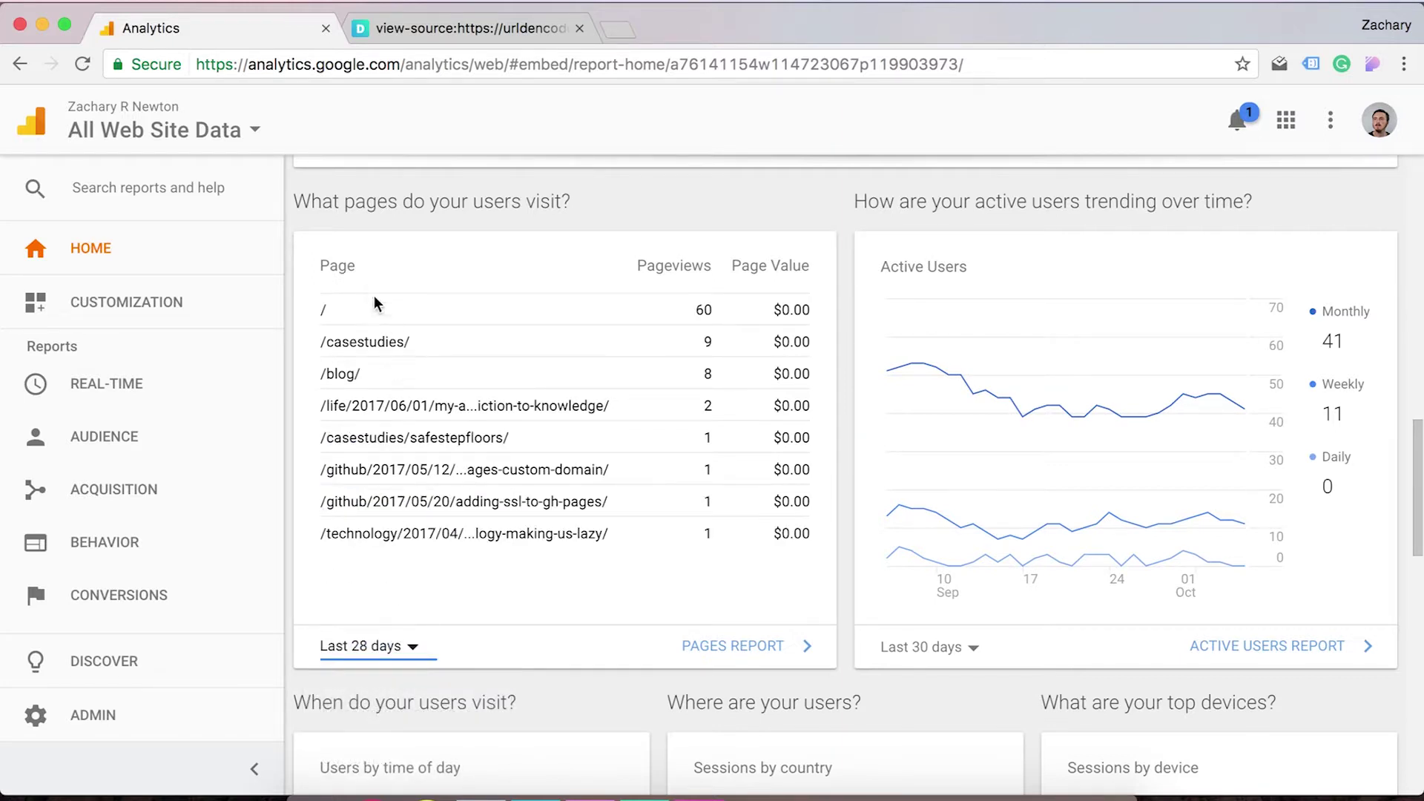
left_click(401, 666)
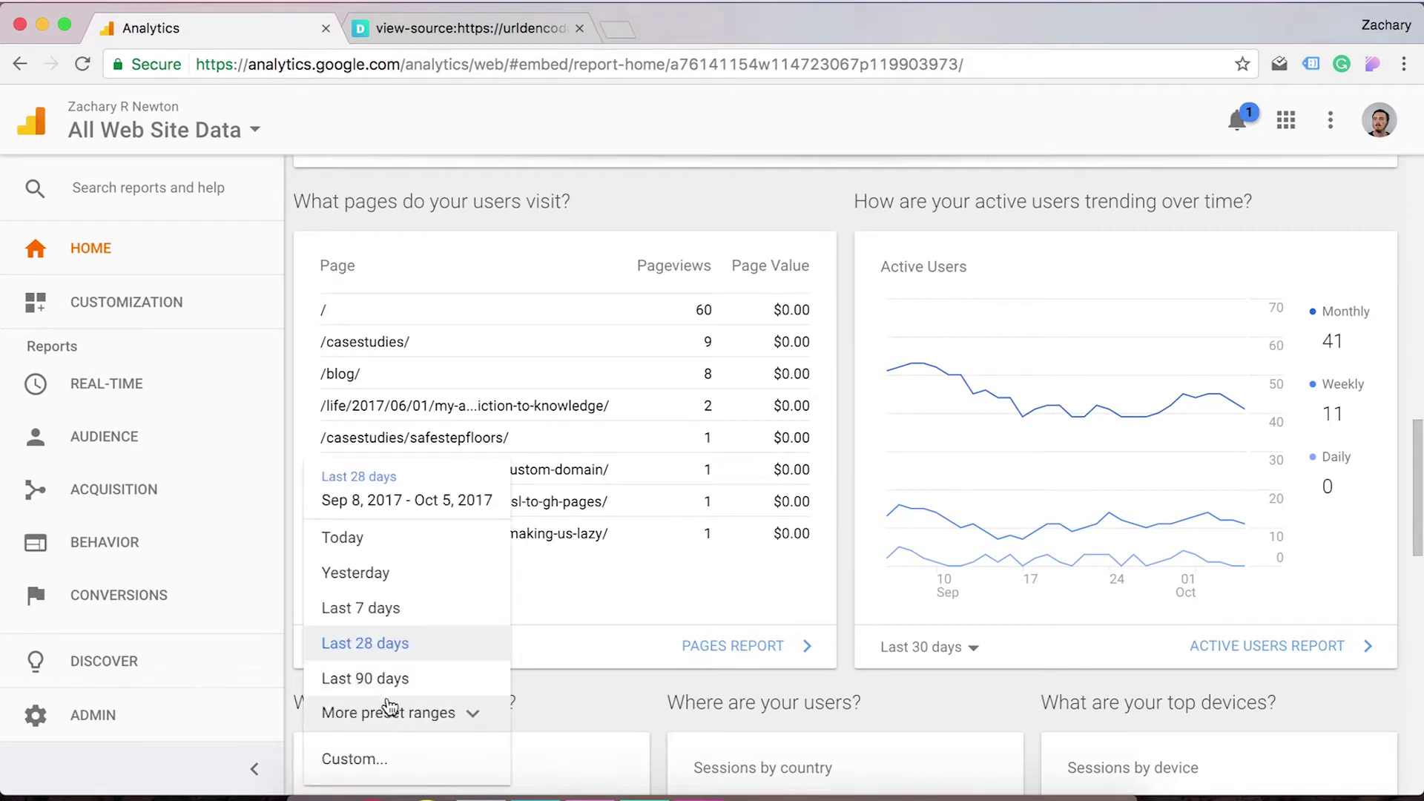
left_click(397, 673)
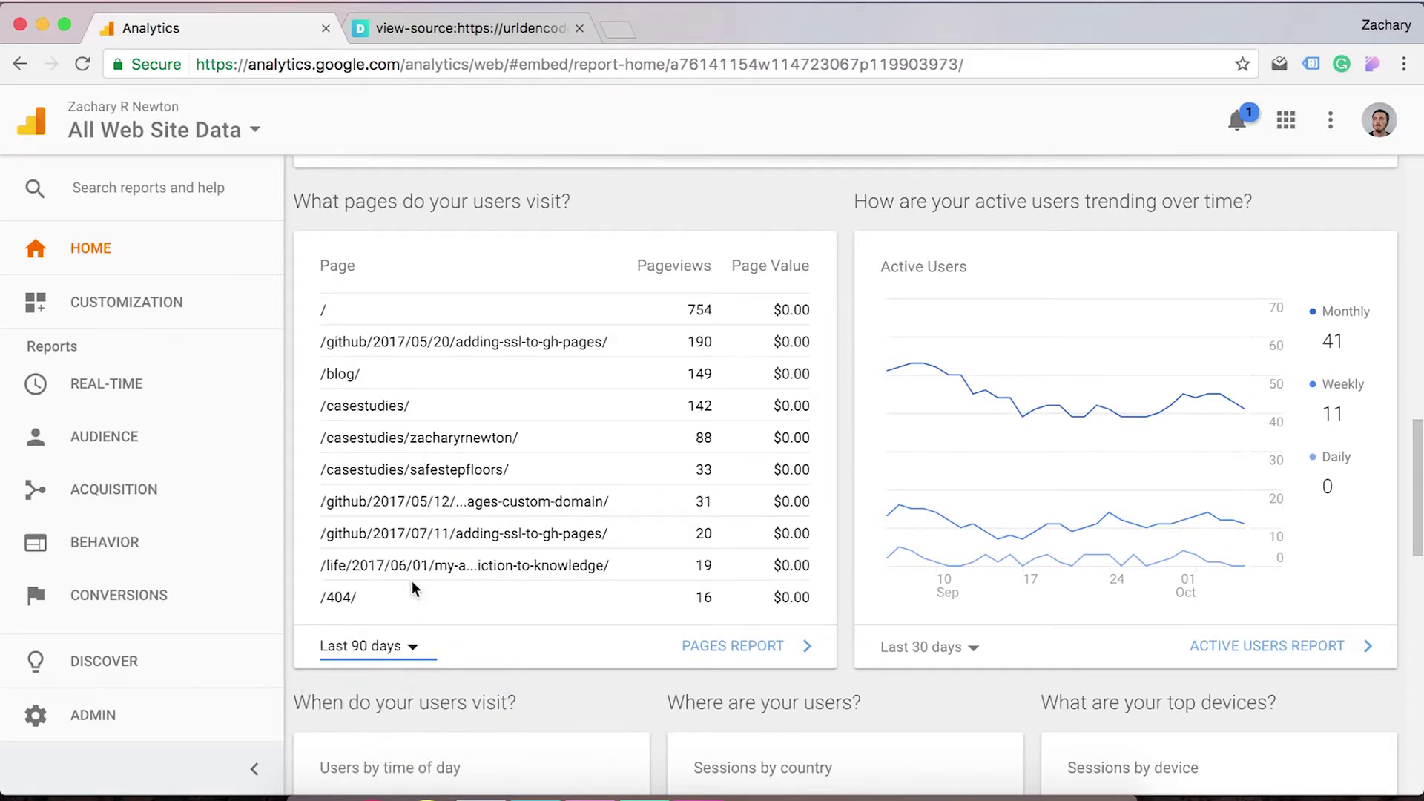
scroll(410, 532, "down", 1)
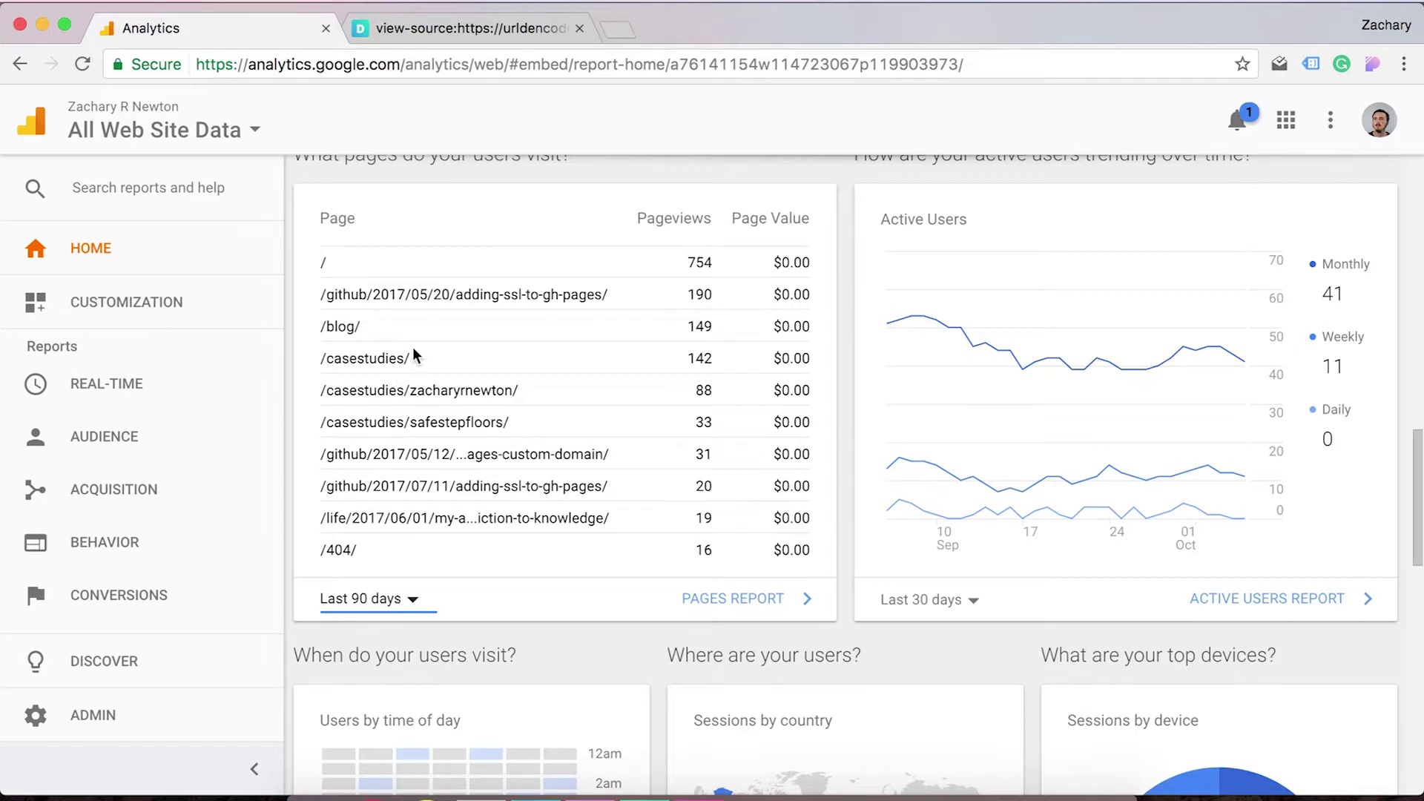
scroll(414, 349, "up", 1)
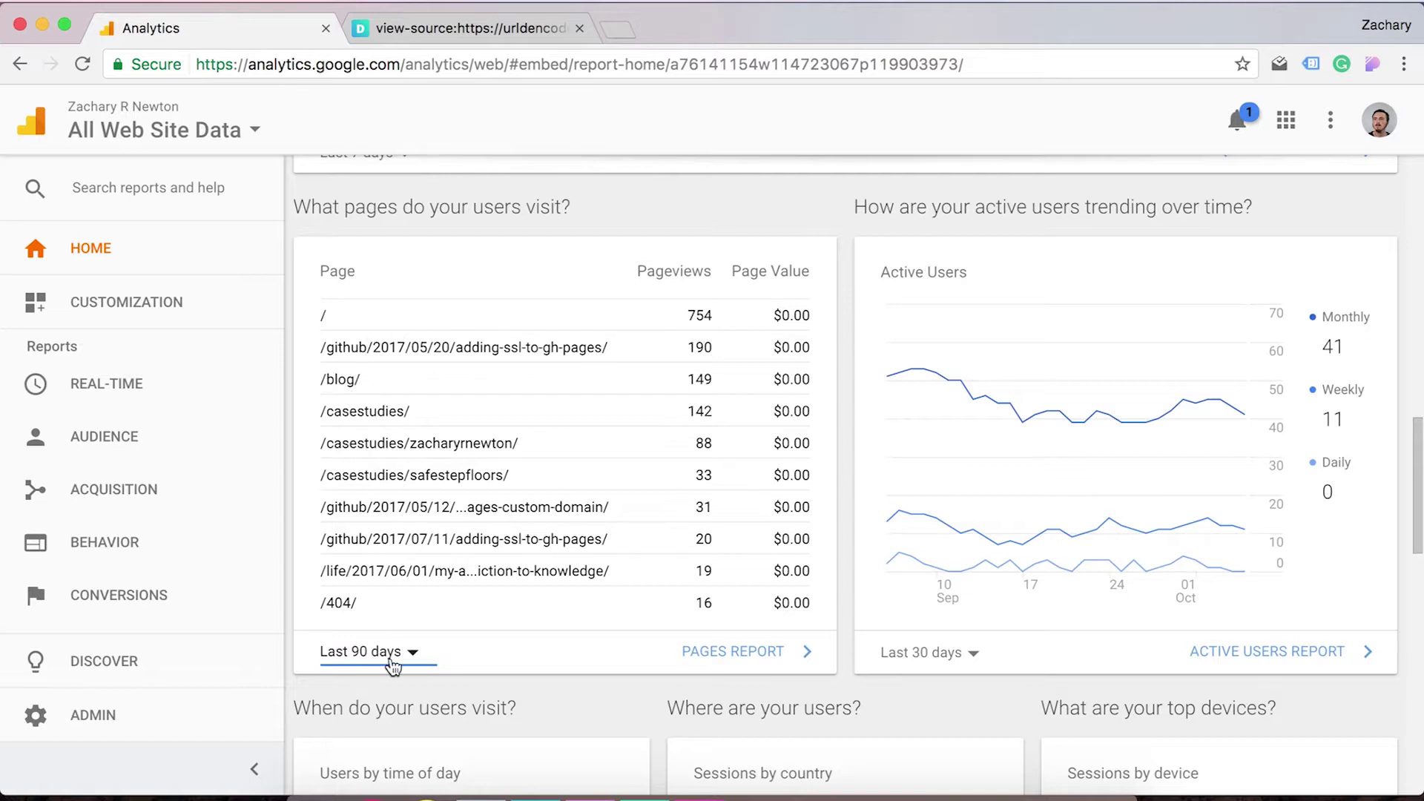
Switch back to the All Web Site Data view of the URL Dencoder property.
left_click(236, 131)
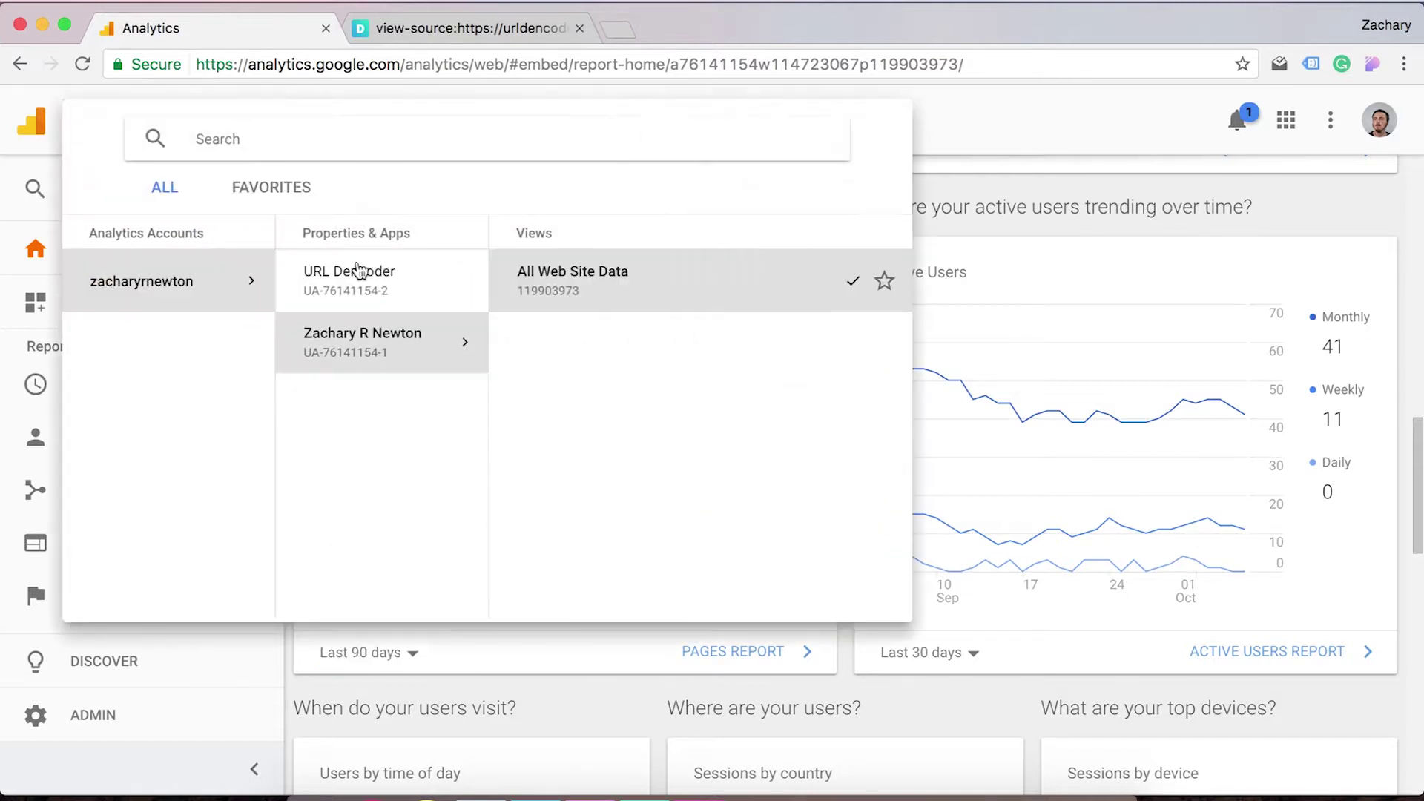
left_click(404, 285)
left_click(751, 274)
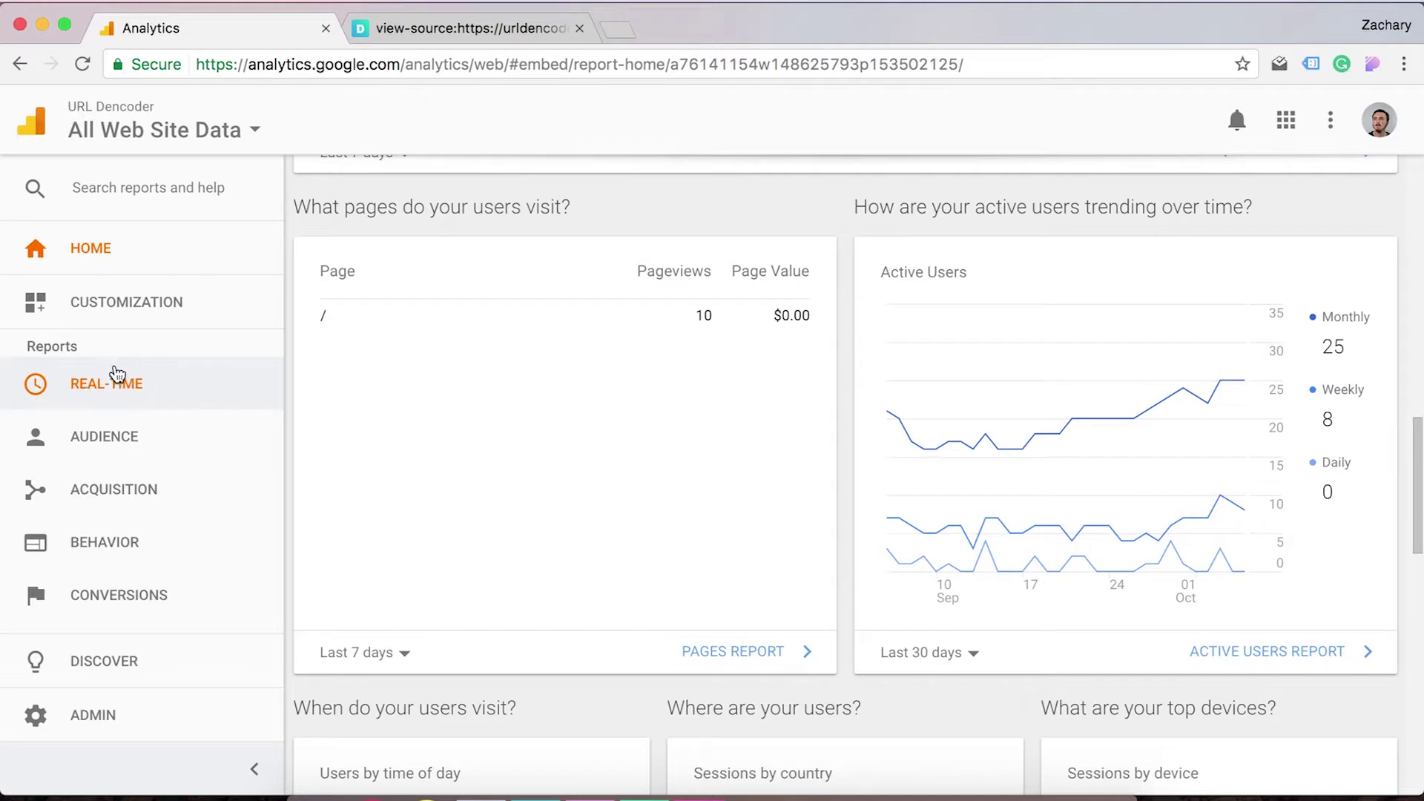
Open the Real-Time Overview report, then return to the Home overview to compare its real-time users card.
left_click(136, 383)
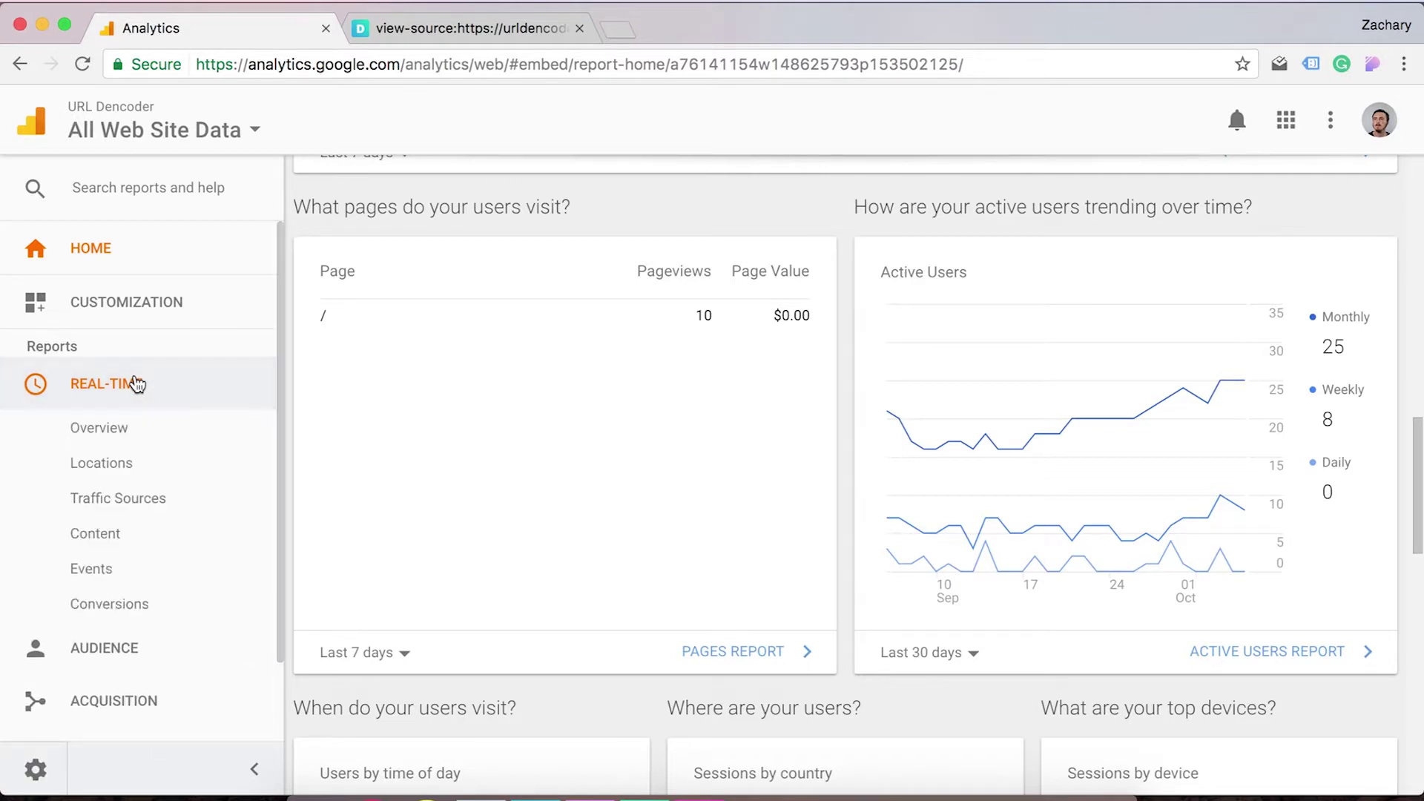
left_click(104, 428)
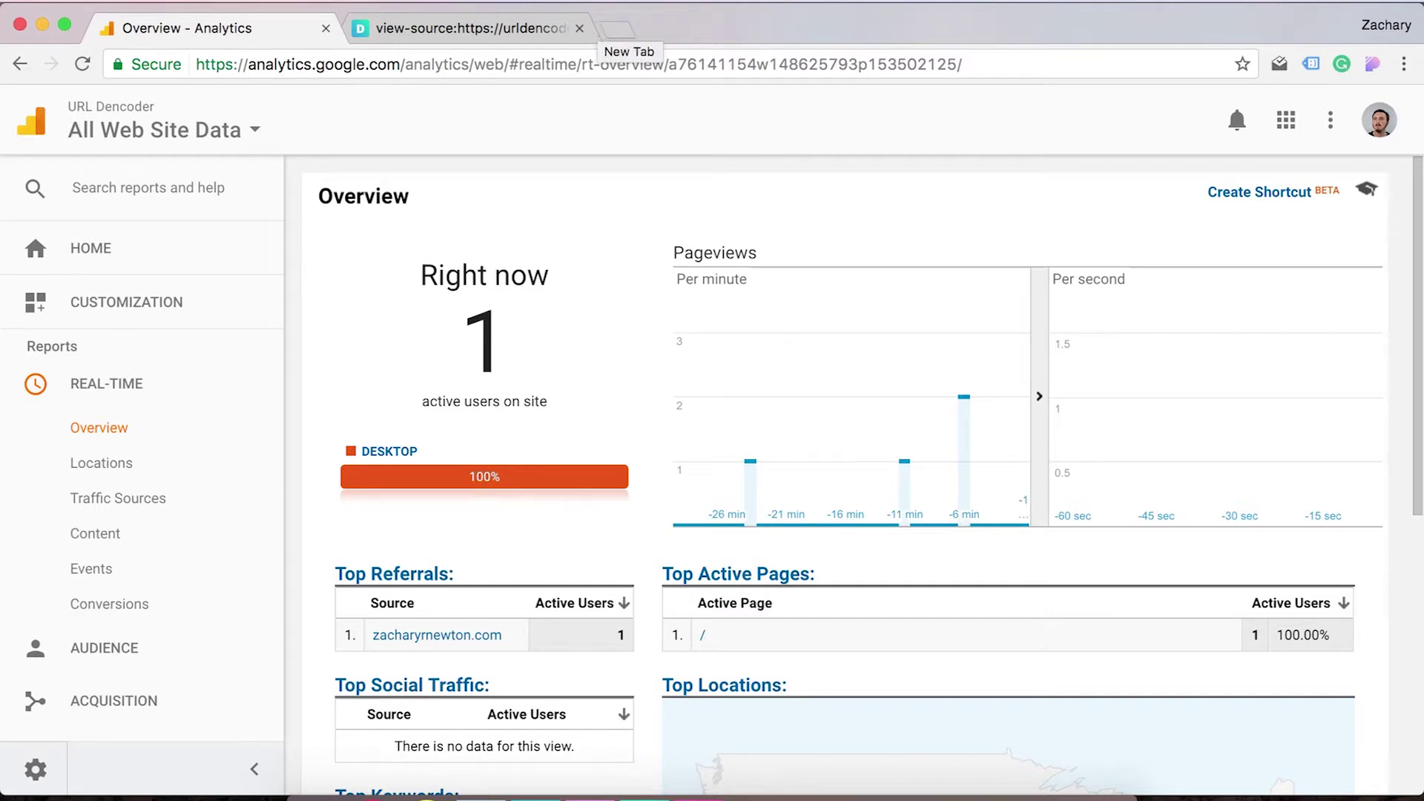
left_click(110, 270)
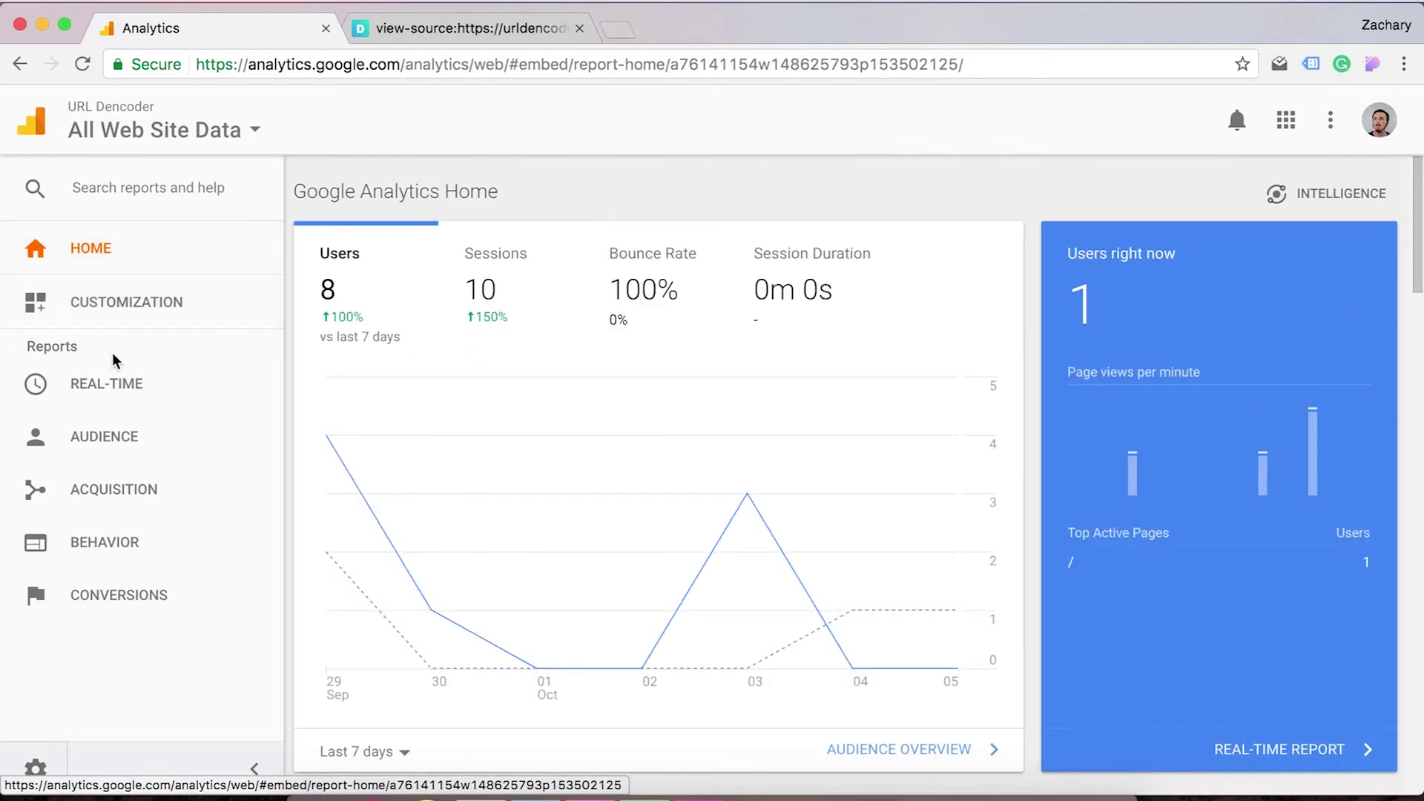
Reopen the Real-Time Overview report and examine its active users, pageviews, top referrals, active pages and locations.
left_click(127, 387)
left_click(103, 429)
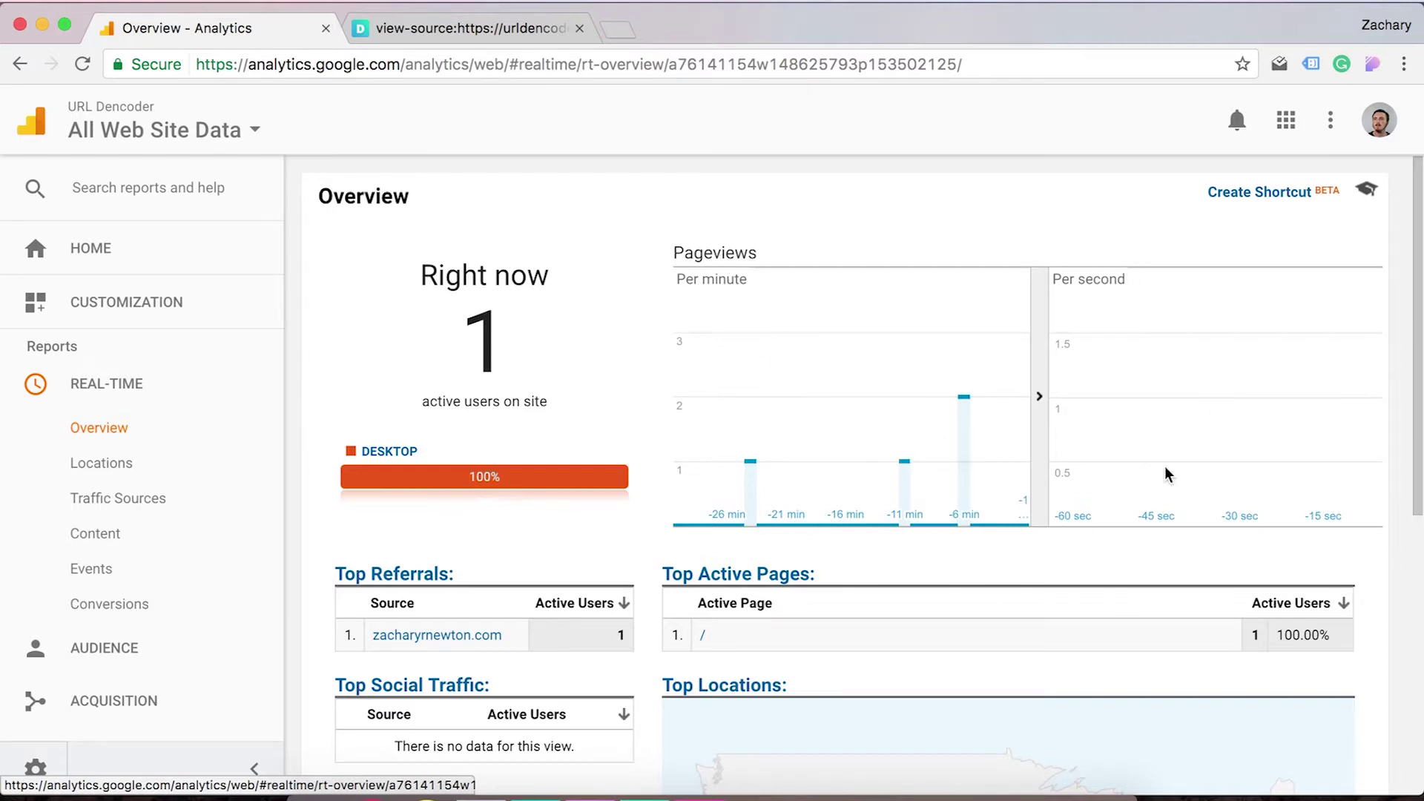
scroll(885, 556, "down", 1)
scroll(885, 556, "up", 1)
scroll(649, 635, "down", 4)
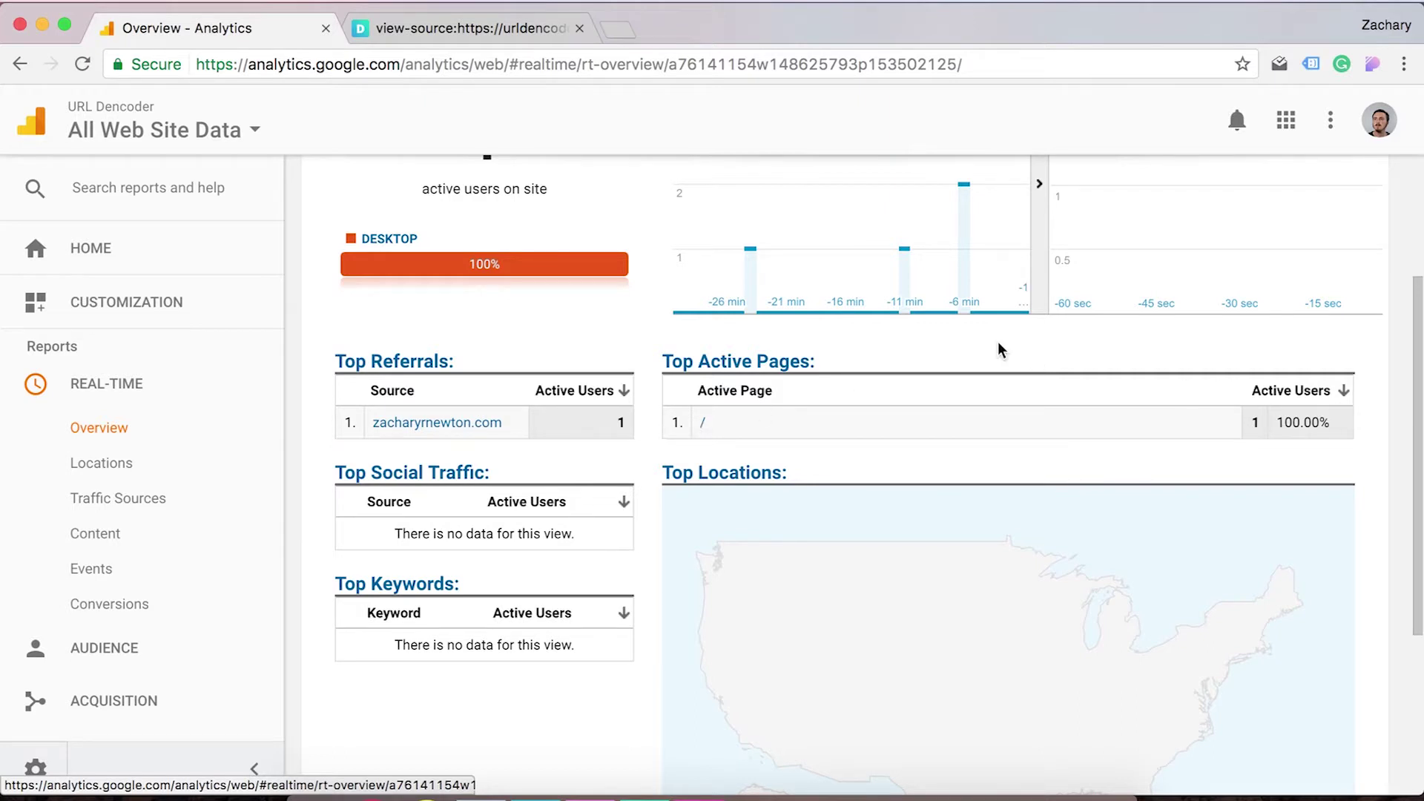
scroll(998, 343, "up", 3)
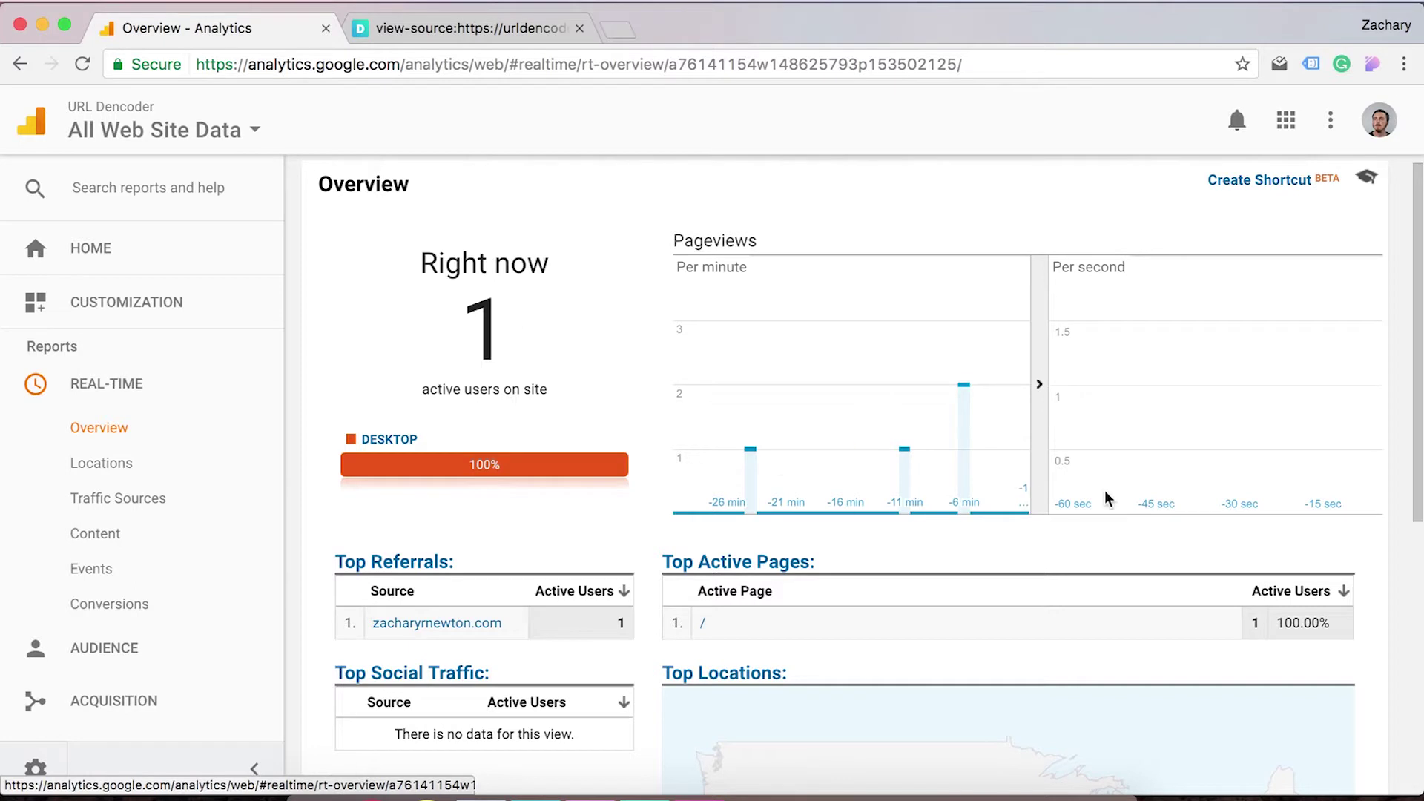
Examine the Real-Time Overview's top referrals, social traffic, keywords, active pages and the active user's city on the Top Locations map.
scroll(1106, 492, "down", 3)
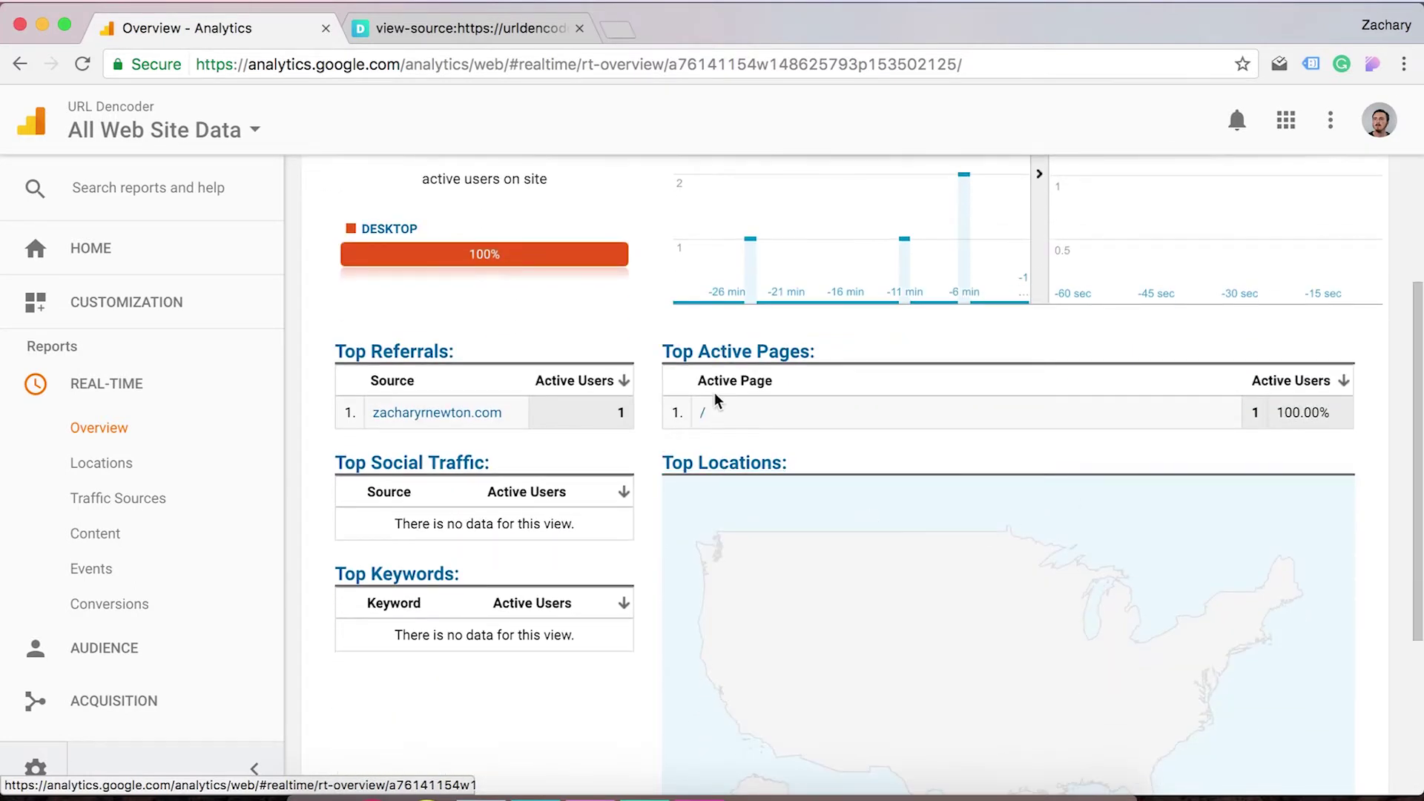
scroll(866, 506, "down", 4)
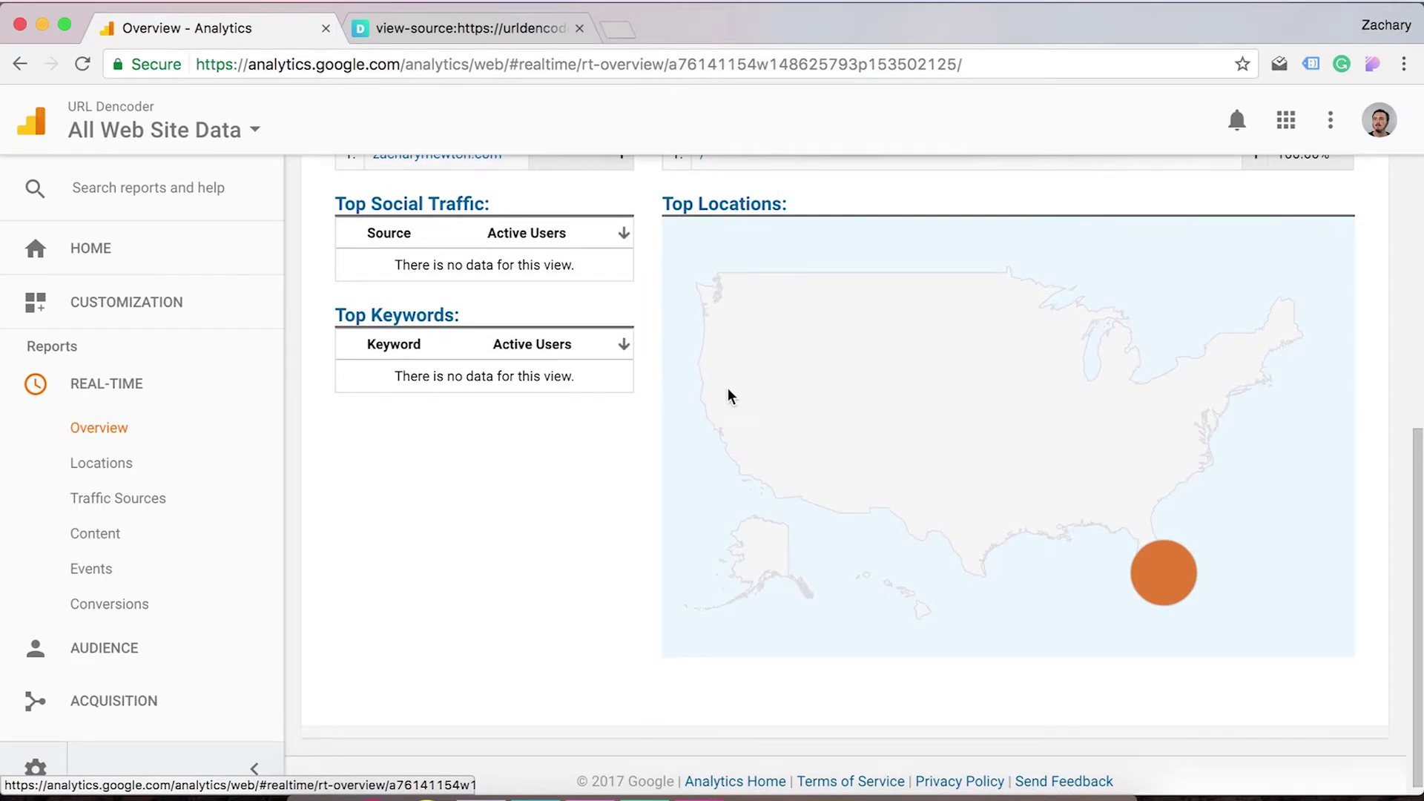
scroll(806, 419, "up", 1)
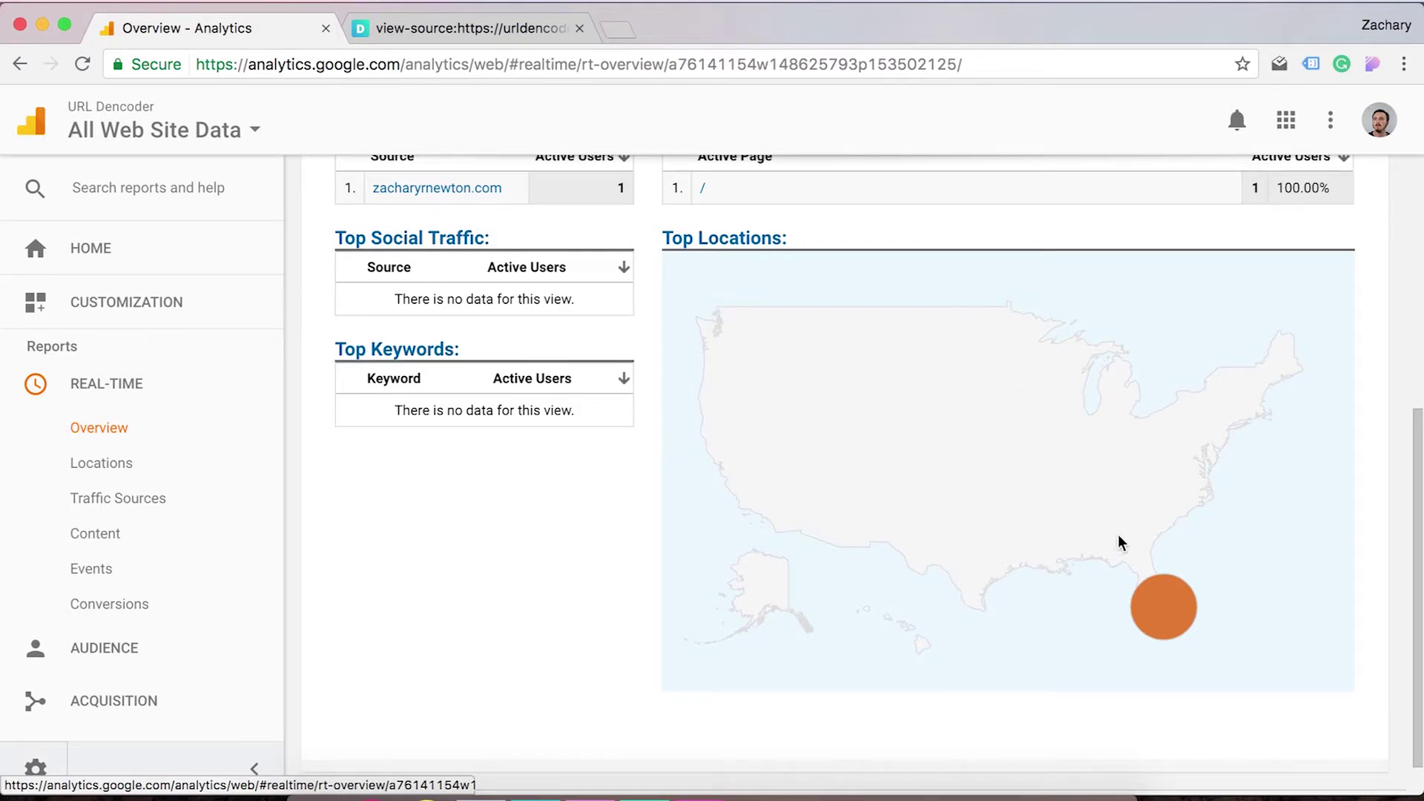
mouse_move(1160, 621)
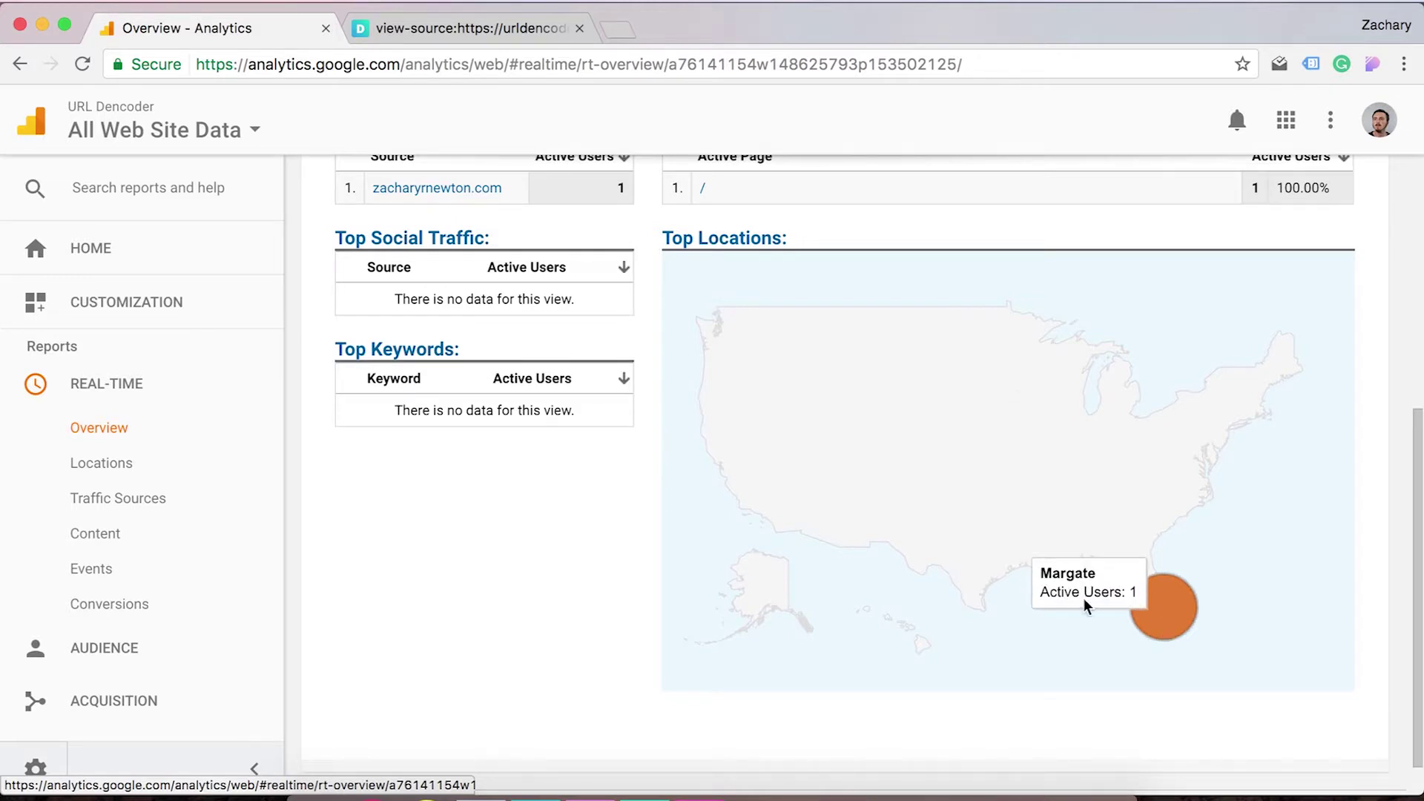
scroll(387, 474, "up", 2)
scroll(387, 474, "up", 1)
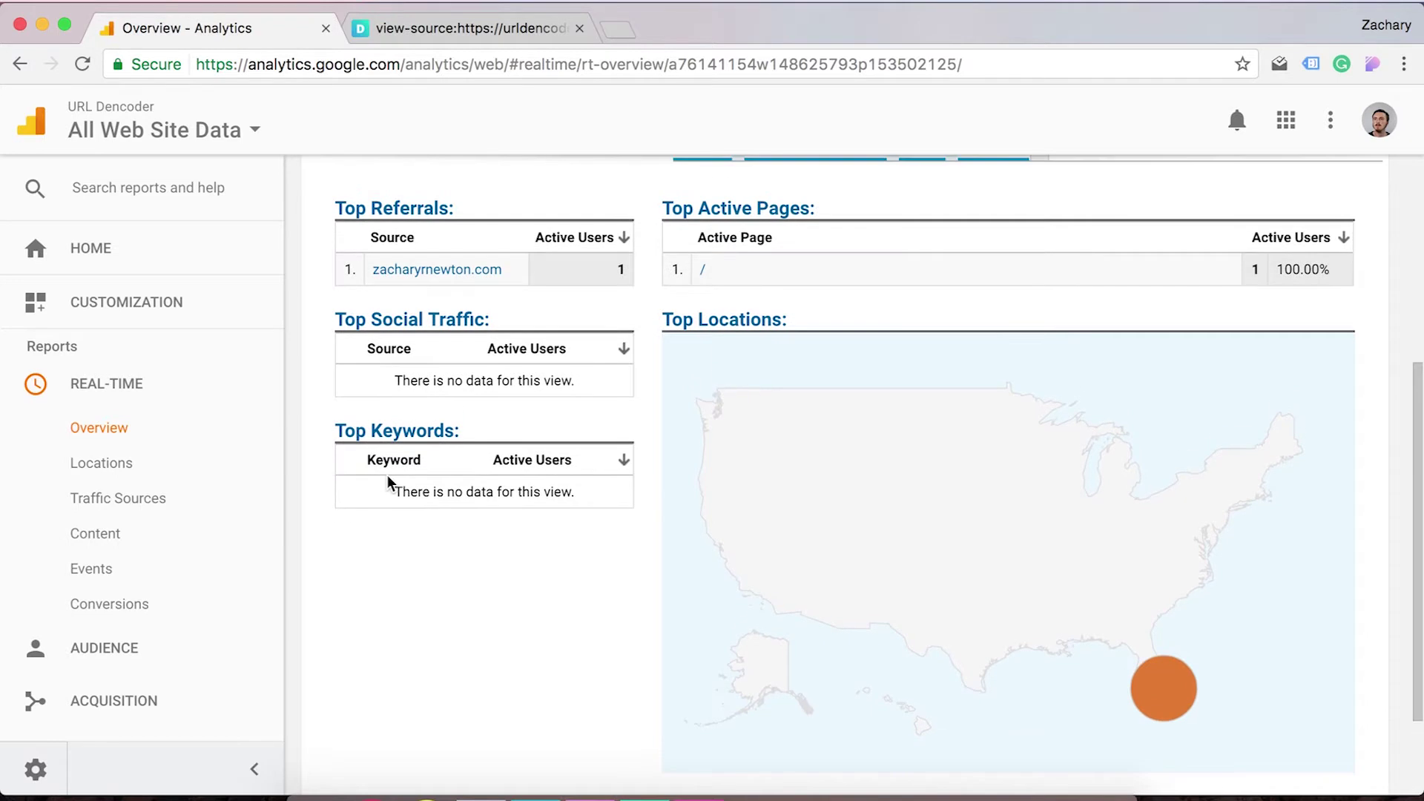
scroll(507, 535, "up", 5)
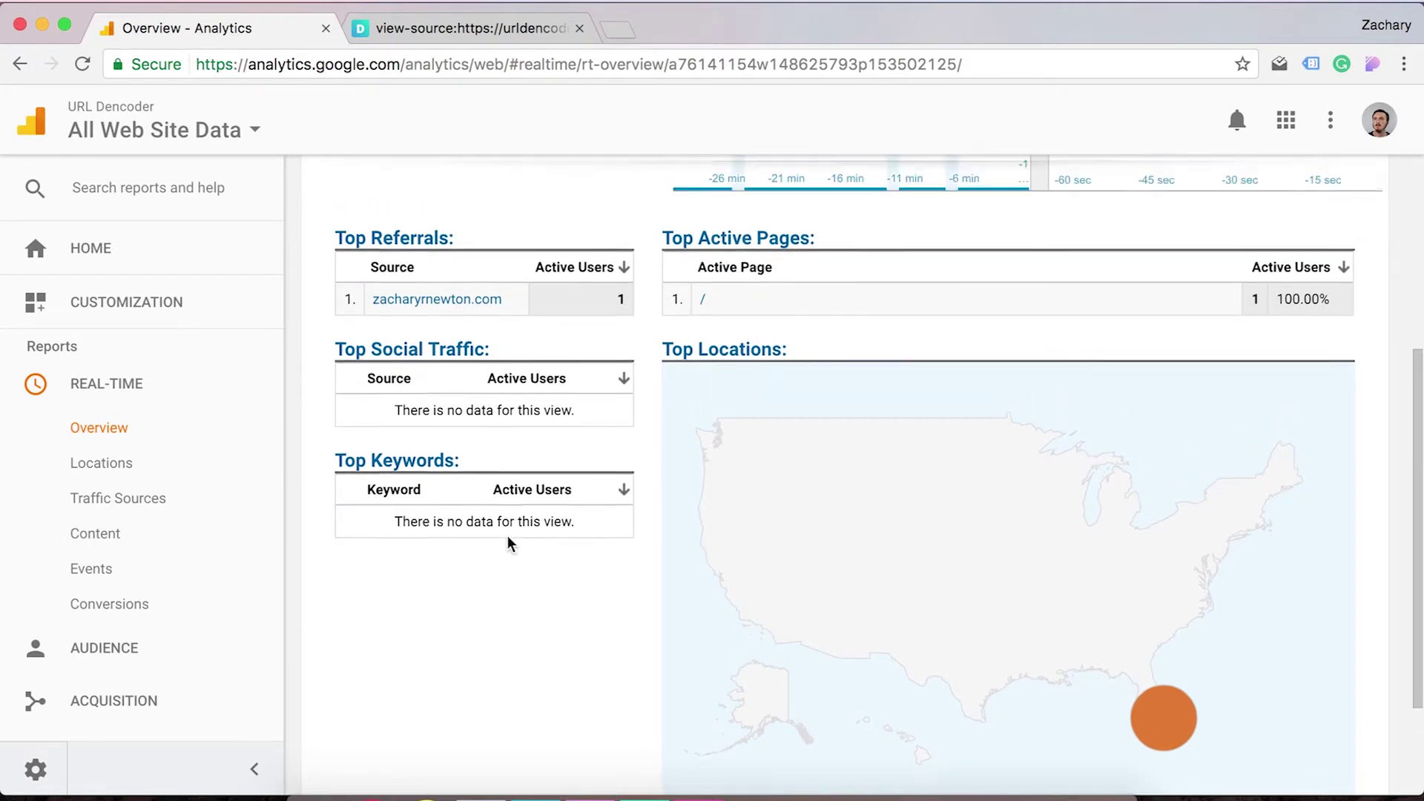
scroll(508, 537, "down", 7)
scroll(508, 537, "up", 6)
scroll(507, 535, "up", 6)
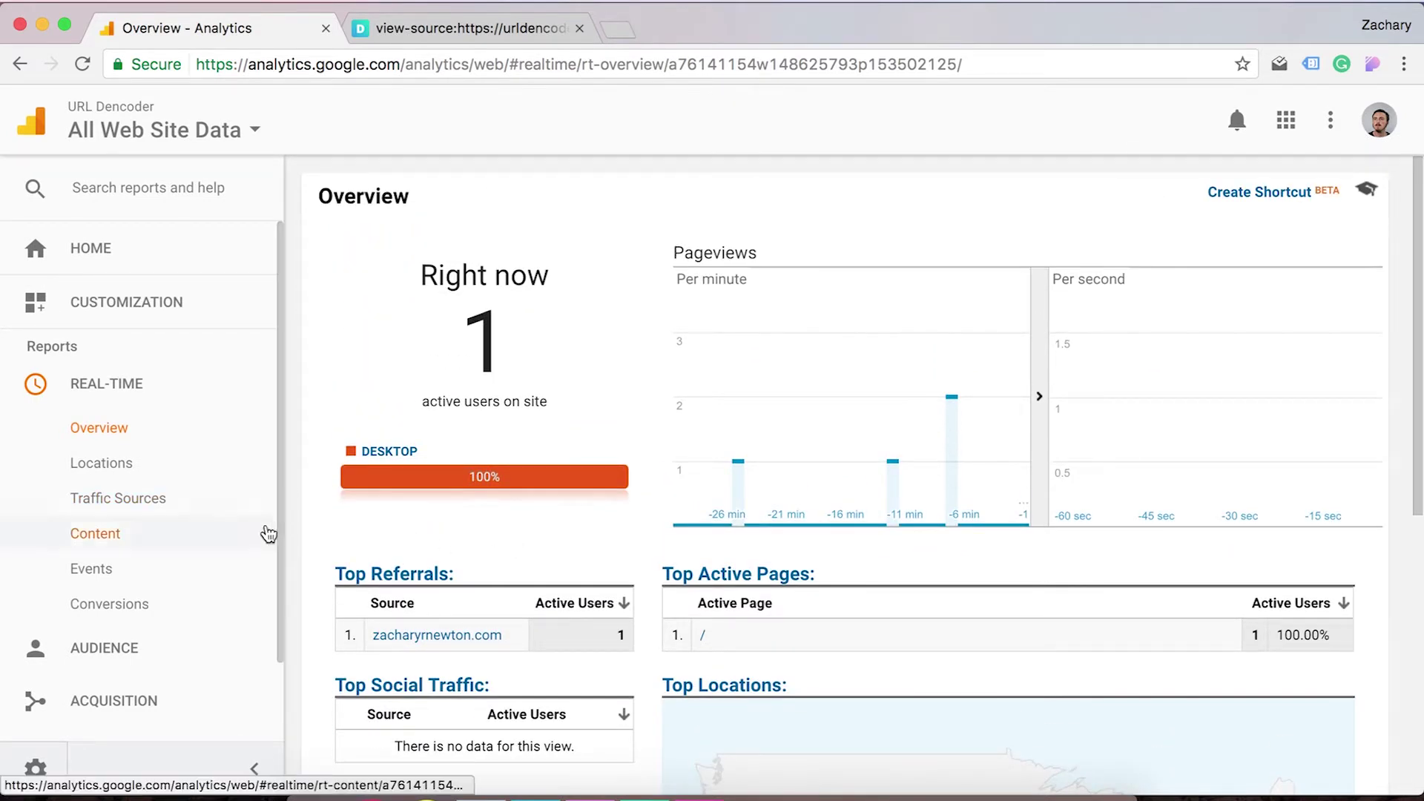
Open the Real-Time Locations report and examine its country table and the United States on the map.
left_click(190, 472)
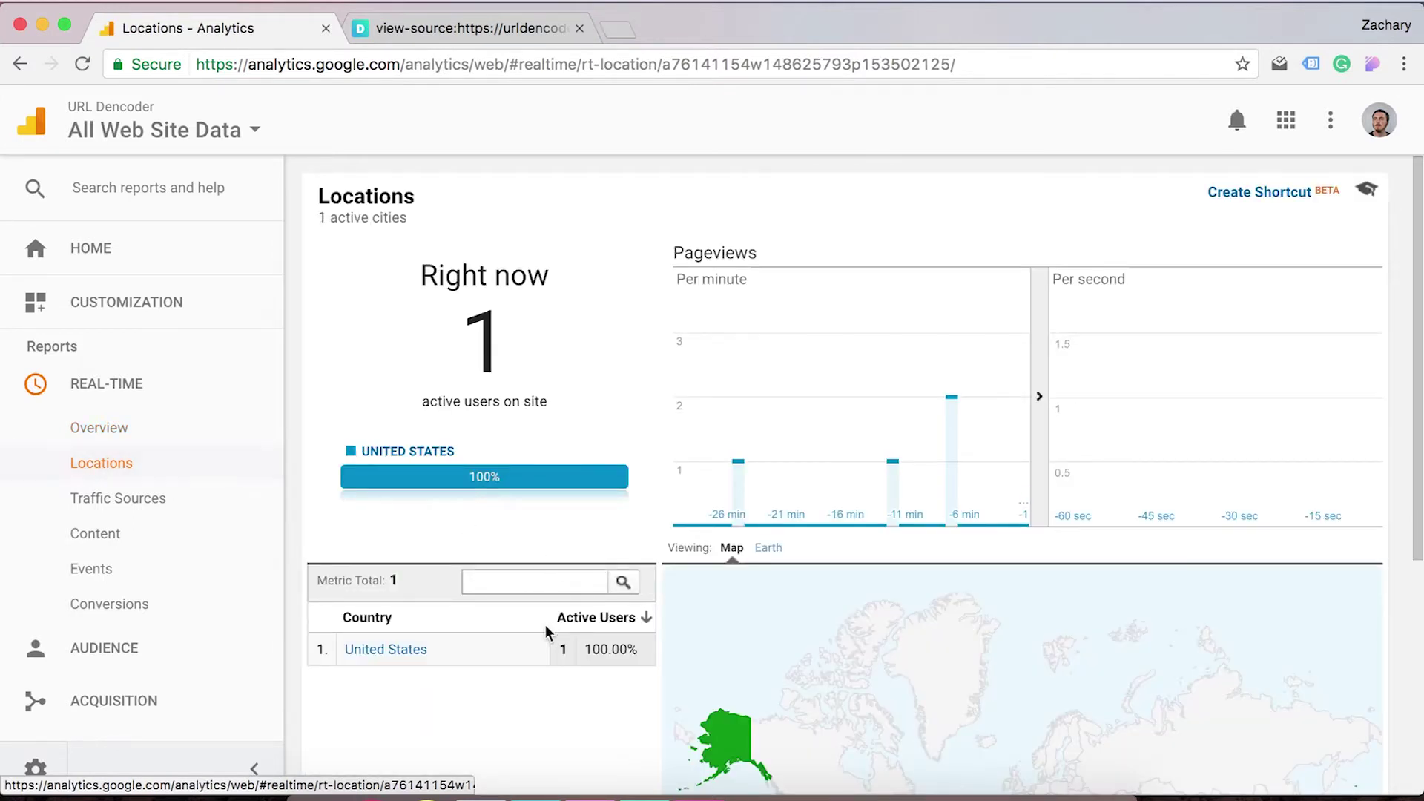
scroll(534, 693, "down", 3)
scroll(534, 694, "down", 5)
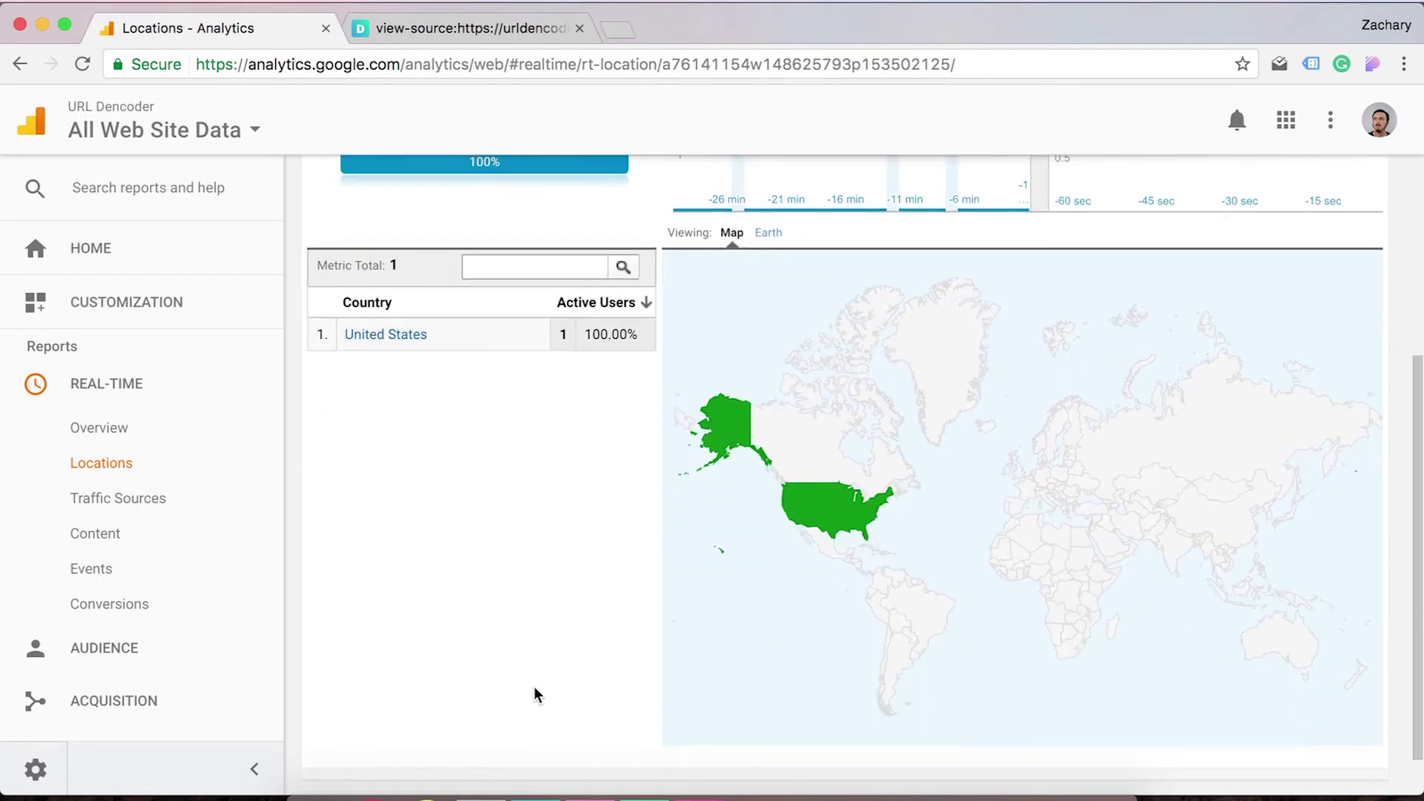
scroll(534, 694, "up", 2)
scroll(496, 569, "up", 5)
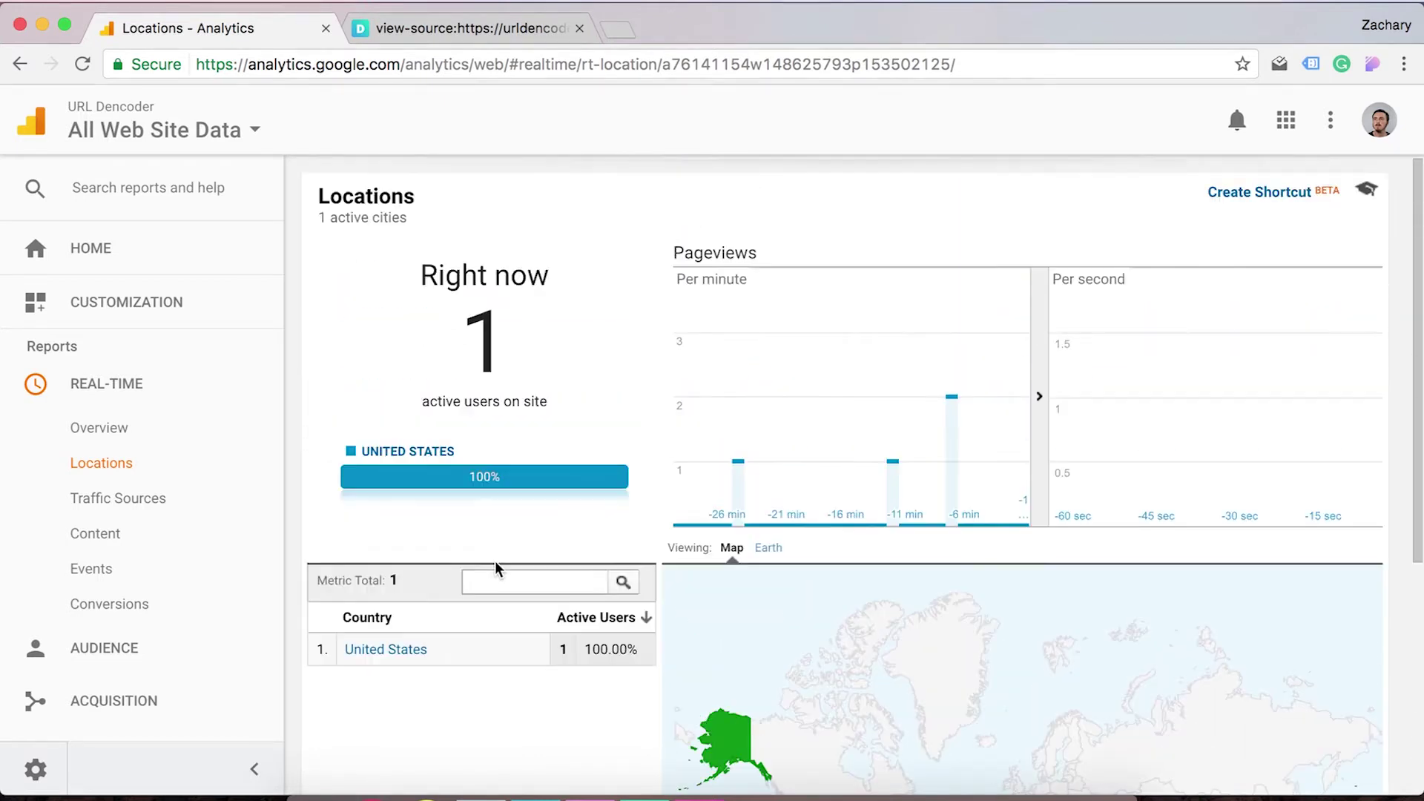
scroll(589, 658, "down", 4)
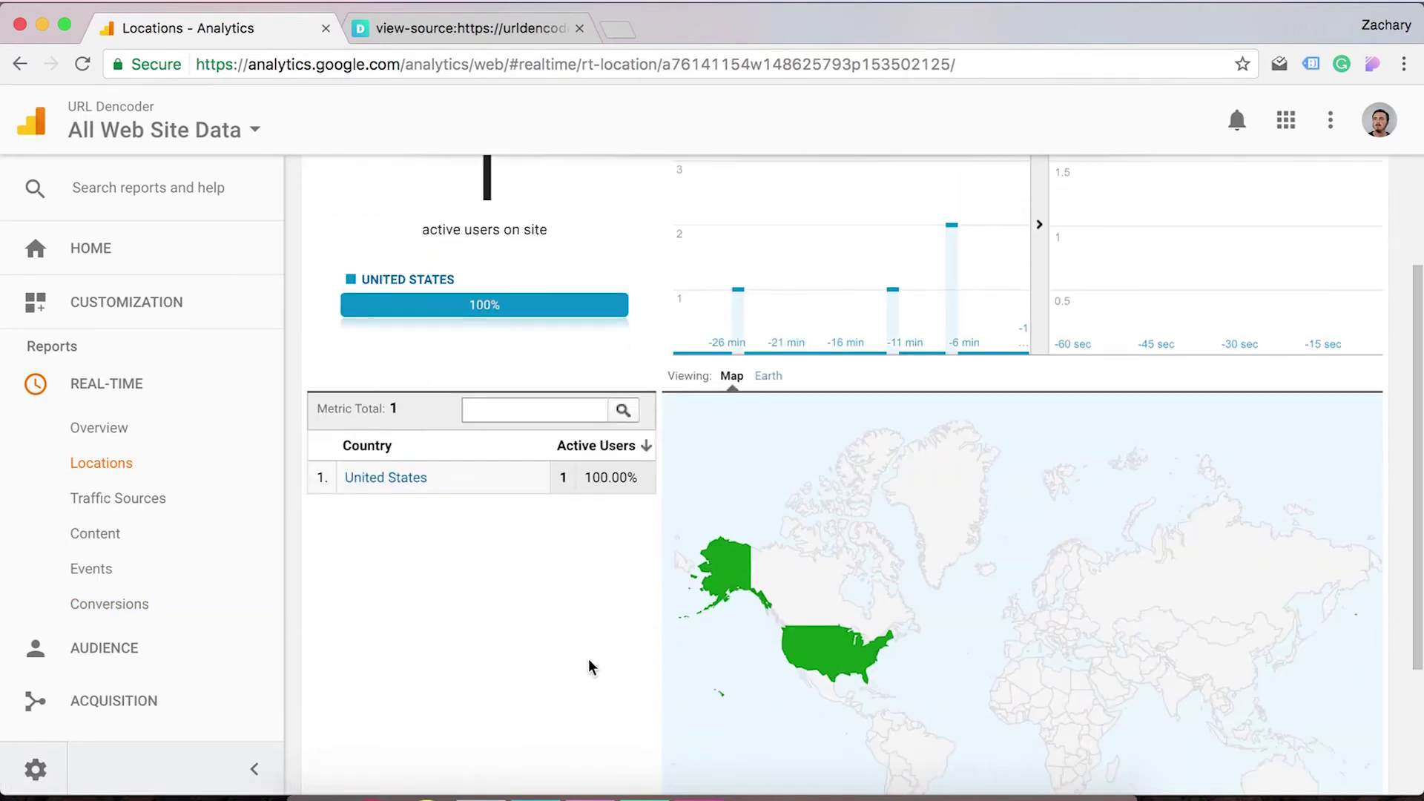
mouse_move(866, 674)
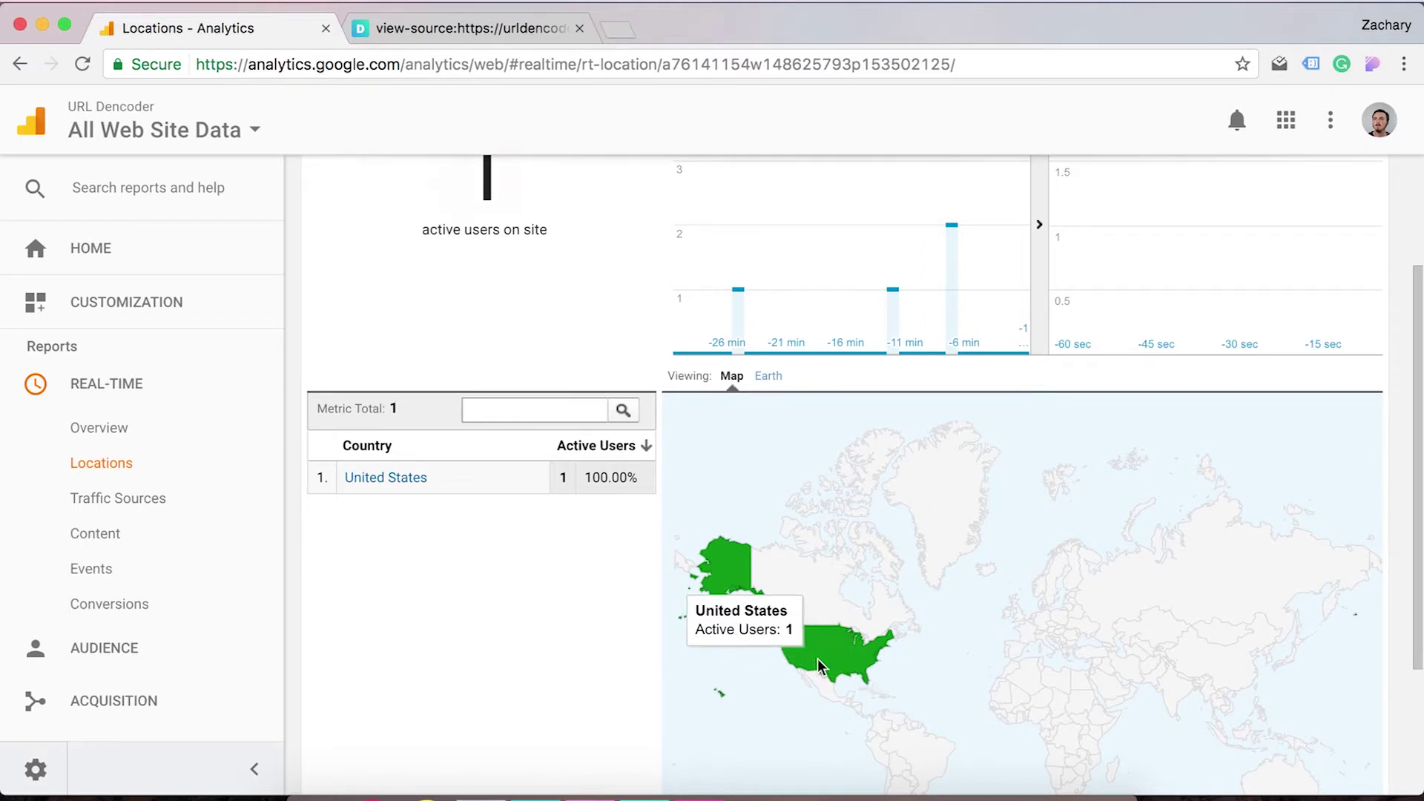
scroll(310, 543, "up", 3)
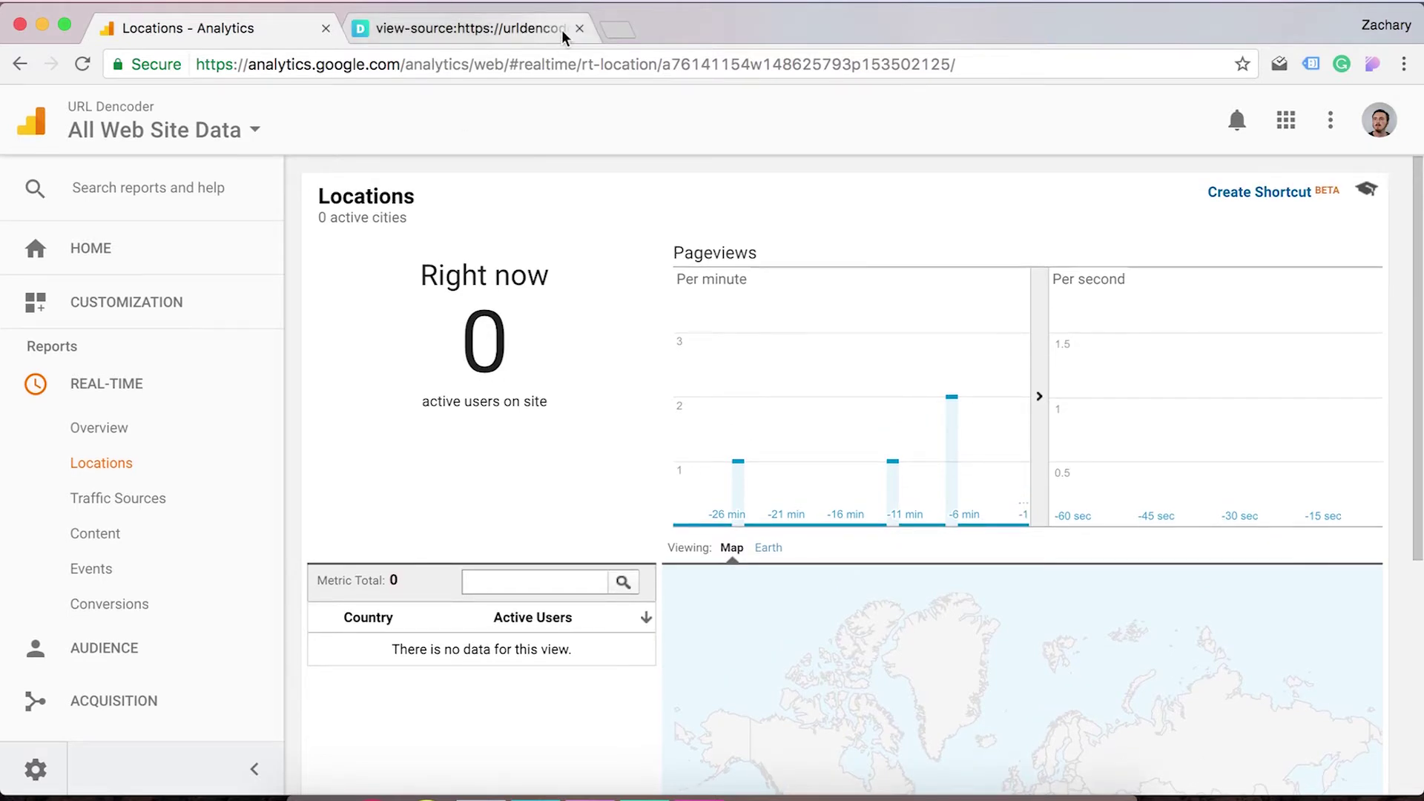
Visit urldencoder.com in a new browser tab, then return to the Real-Time Locations report and reload it.
left_click(563, 29)
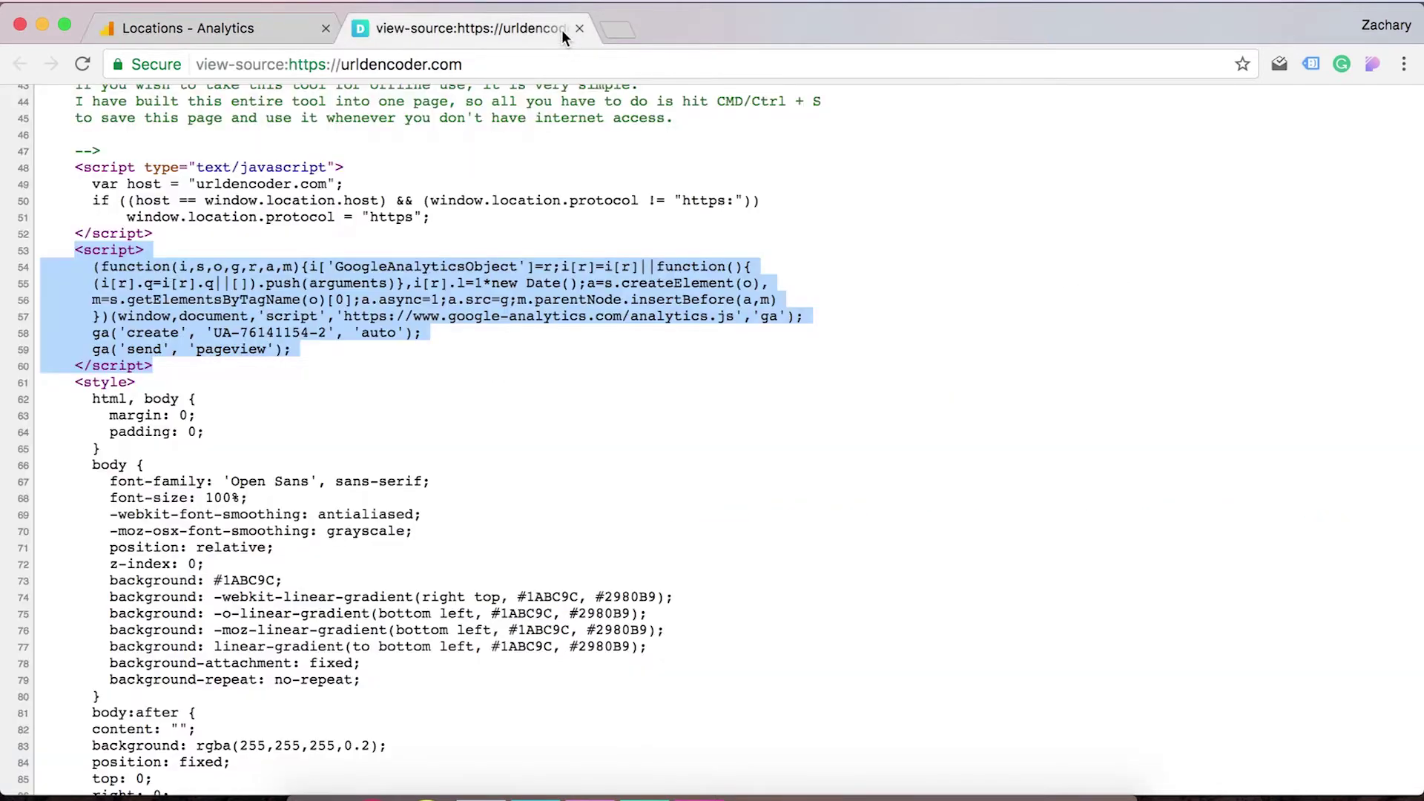
left_click(239, 30)
key("super+r")
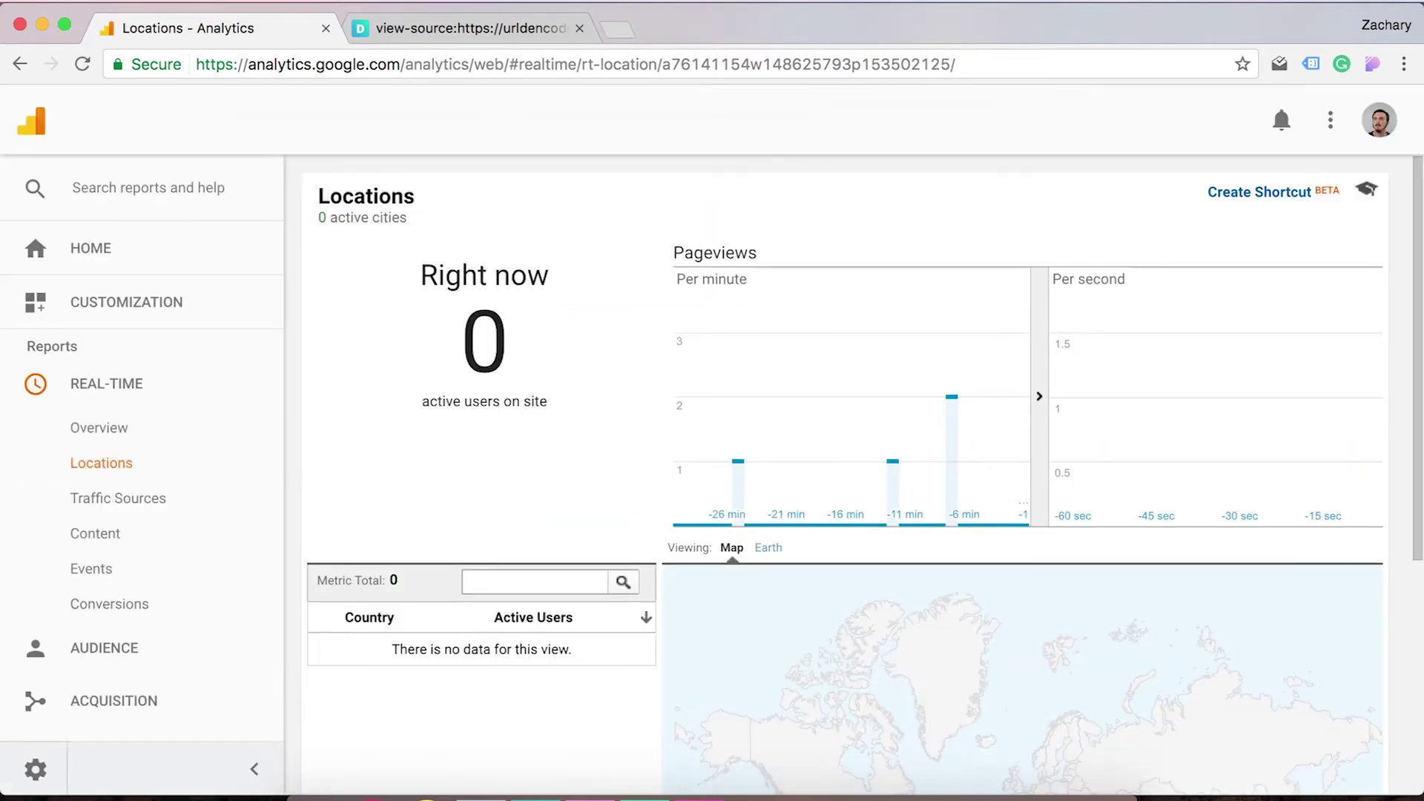
left_click(617, 34)
type("urldencoder.com")
key("Return")
left_click(181, 30)
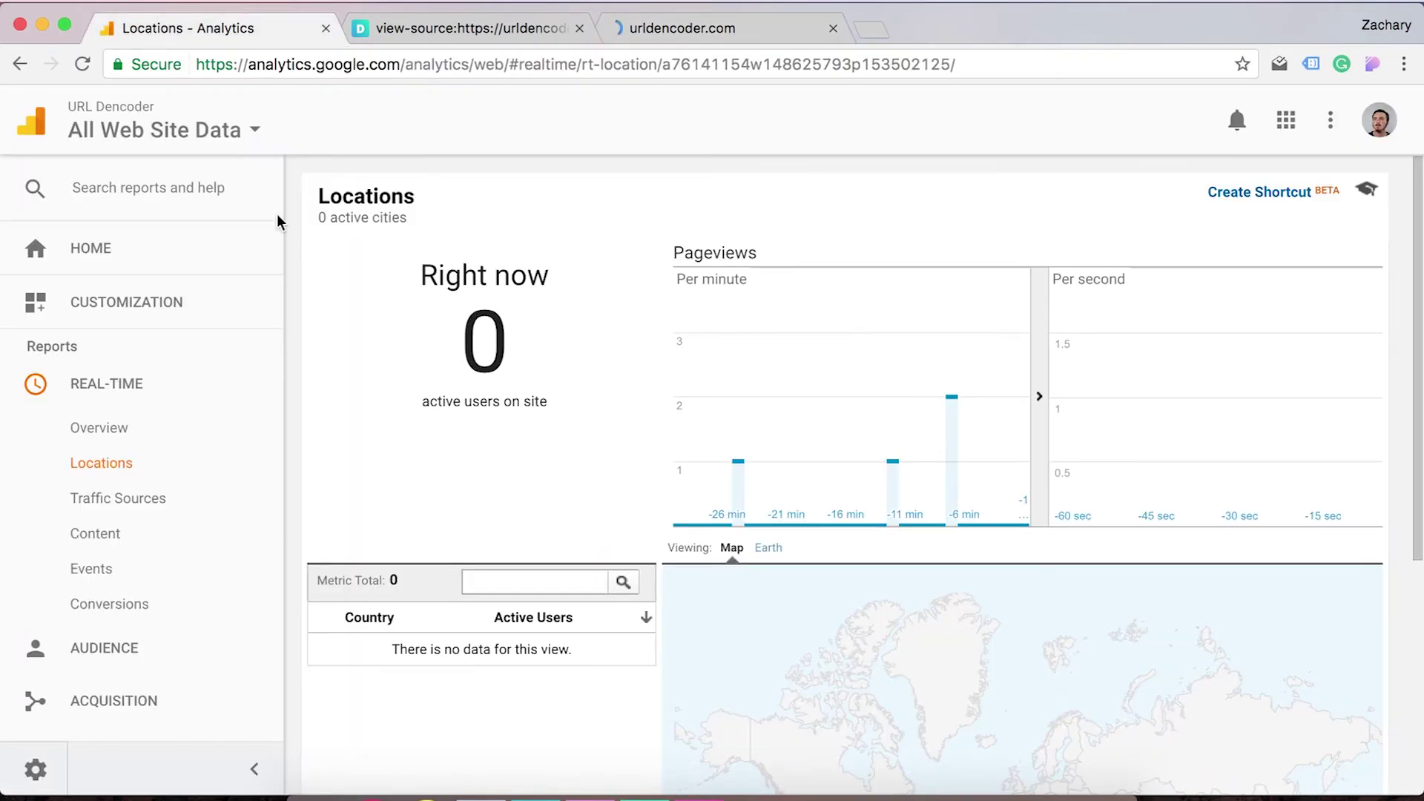
key("super+r")
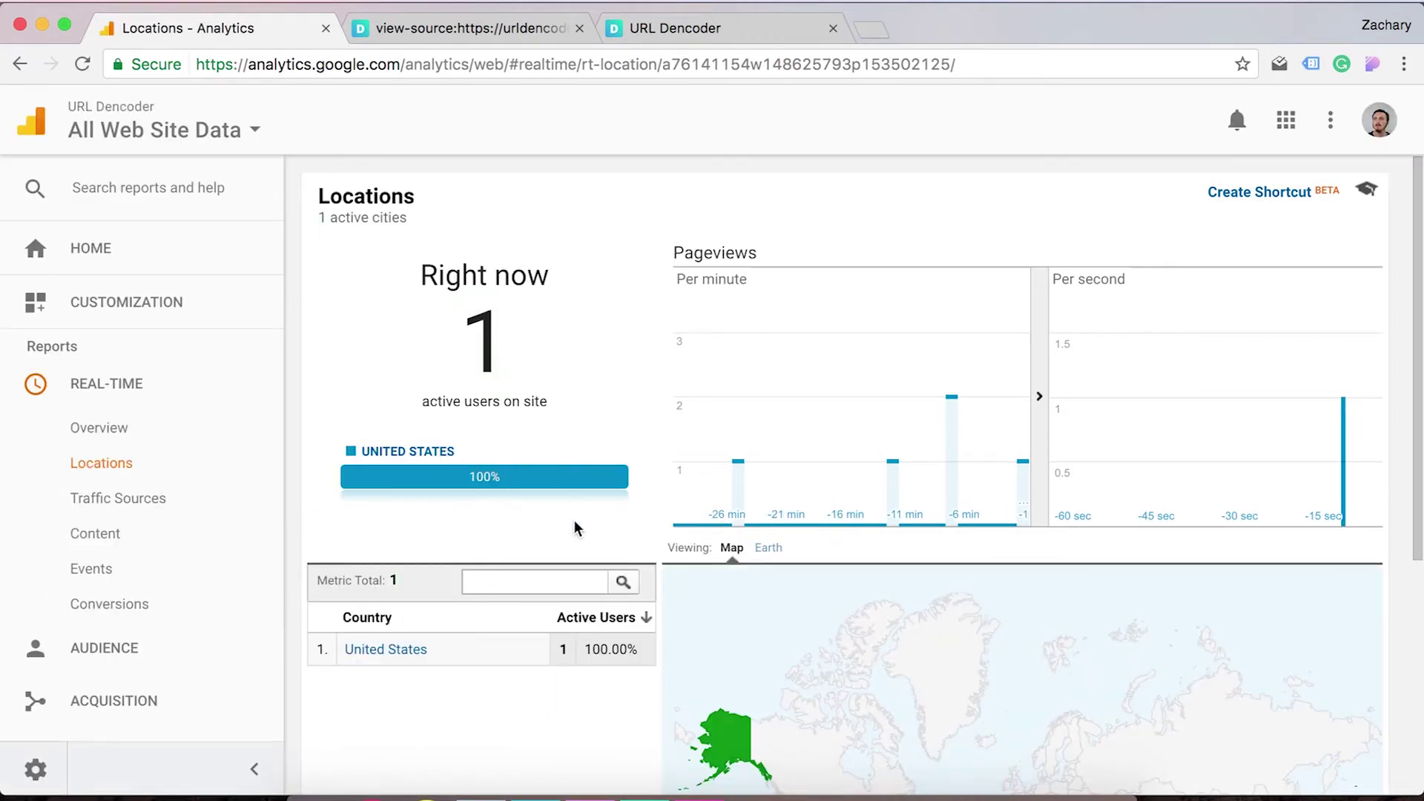
Drill down into United States in the Locations country table and examine its cities in the list and map.
scroll(573, 551, "down", 2)
scroll(571, 552, "down", 3)
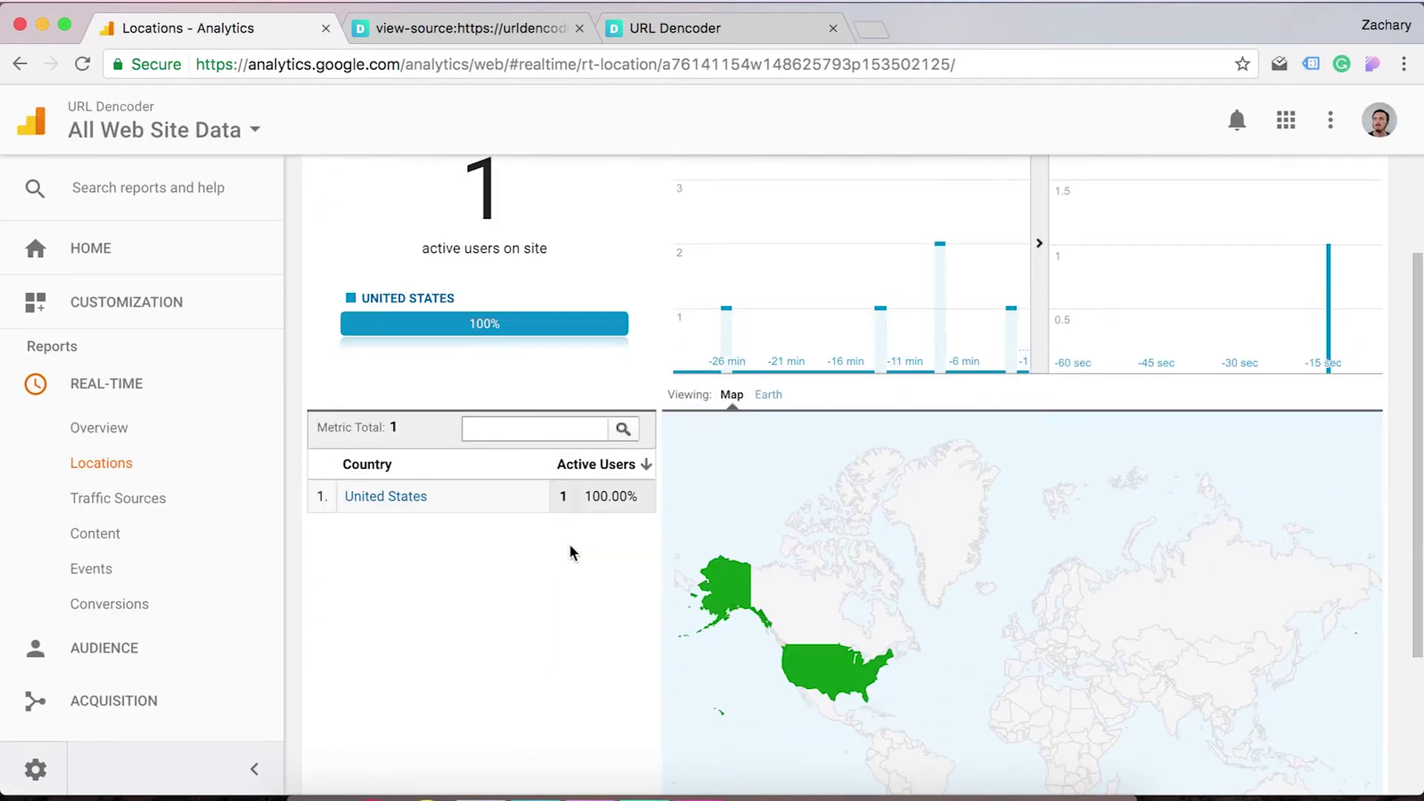
left_click(386, 499)
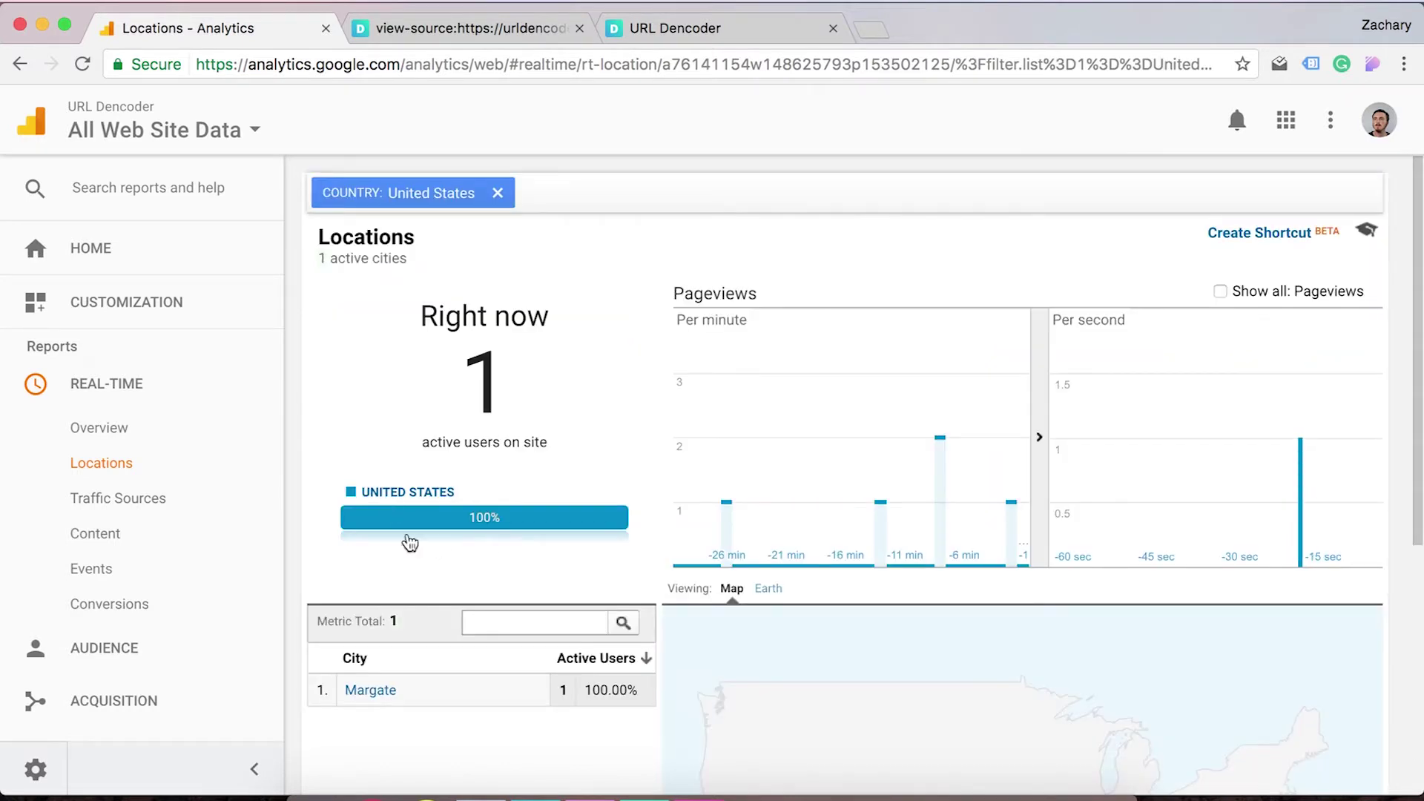
scroll(473, 750, "down", 12)
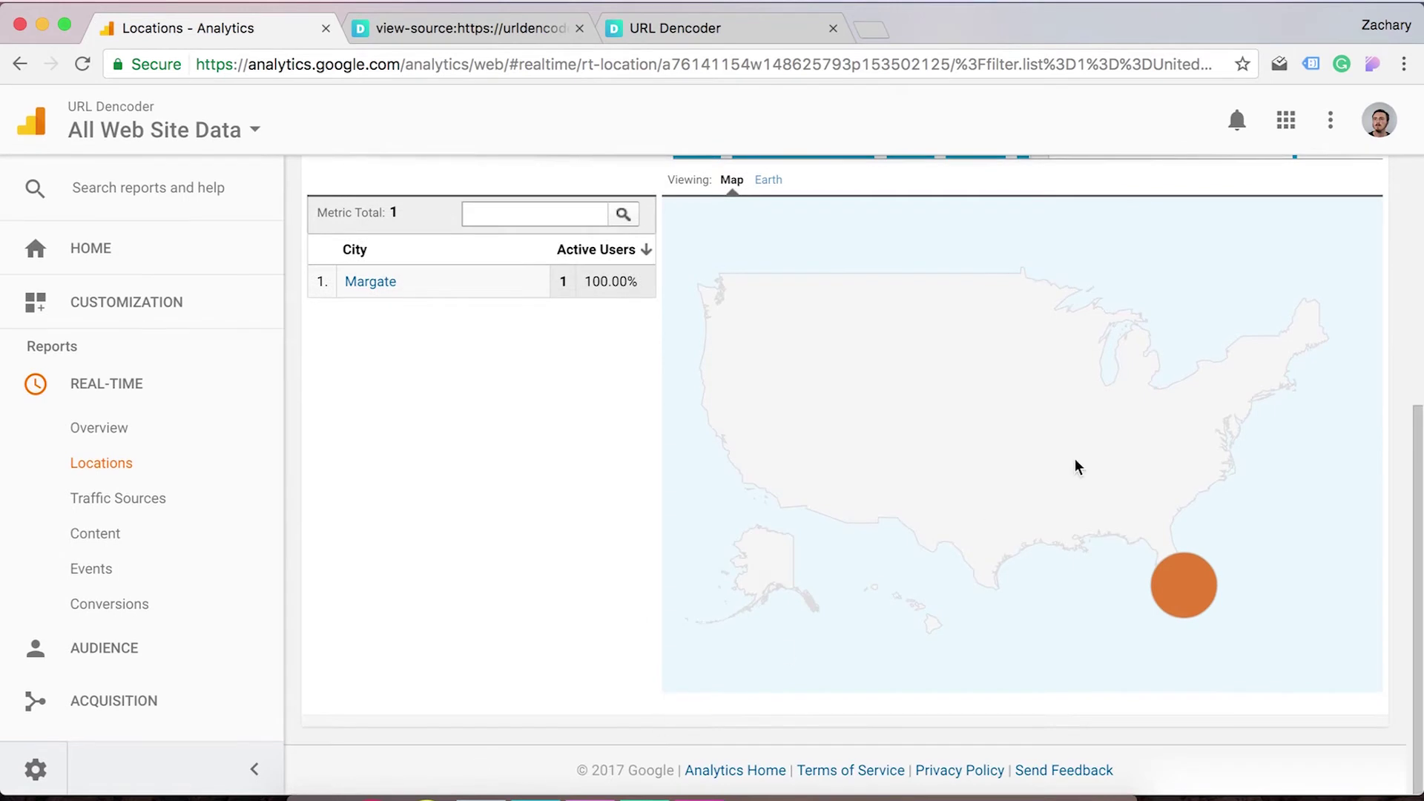
scroll(503, 483, "up", 5)
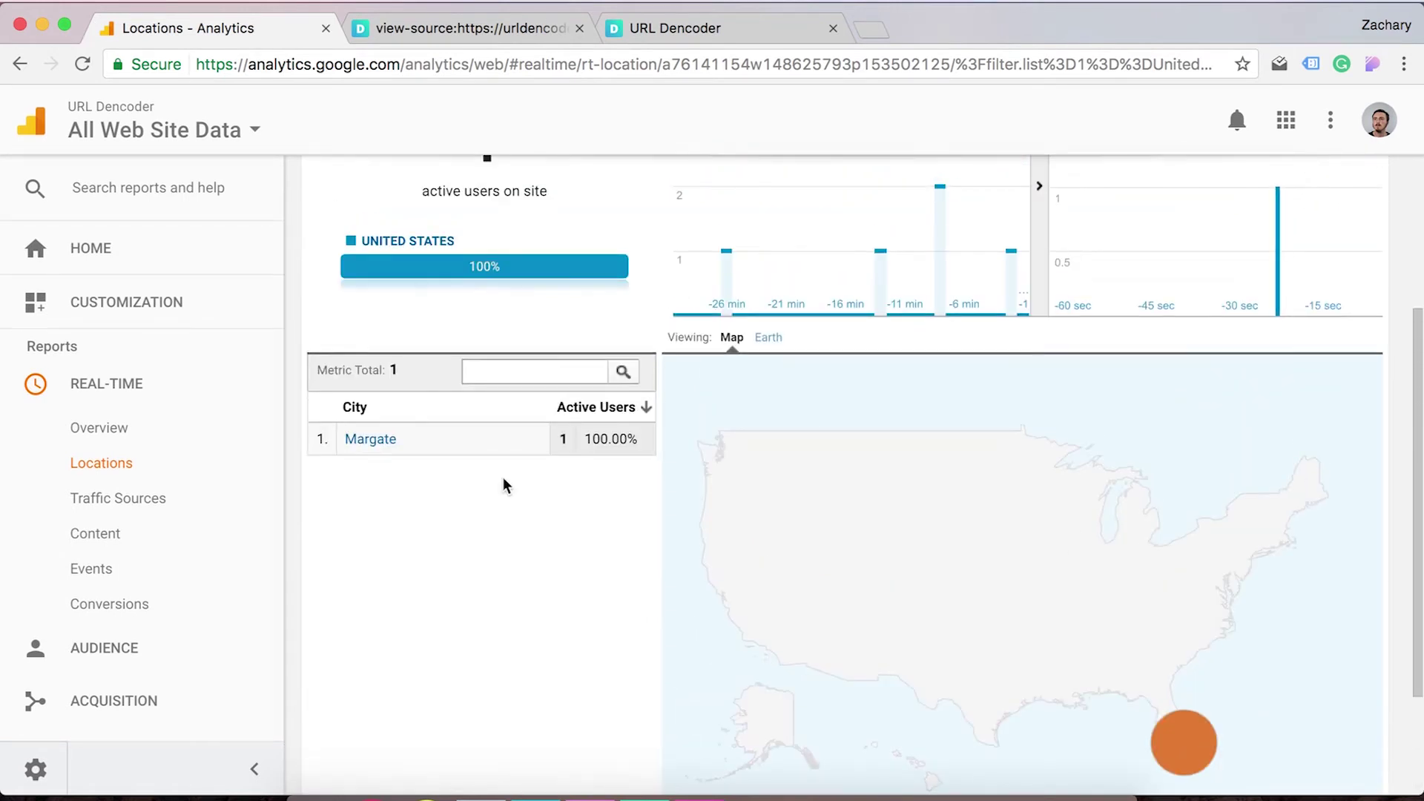
Examine the Real-Time Traffic Sources report's medium and source, then the Content report's active page and page title.
left_click(146, 514)
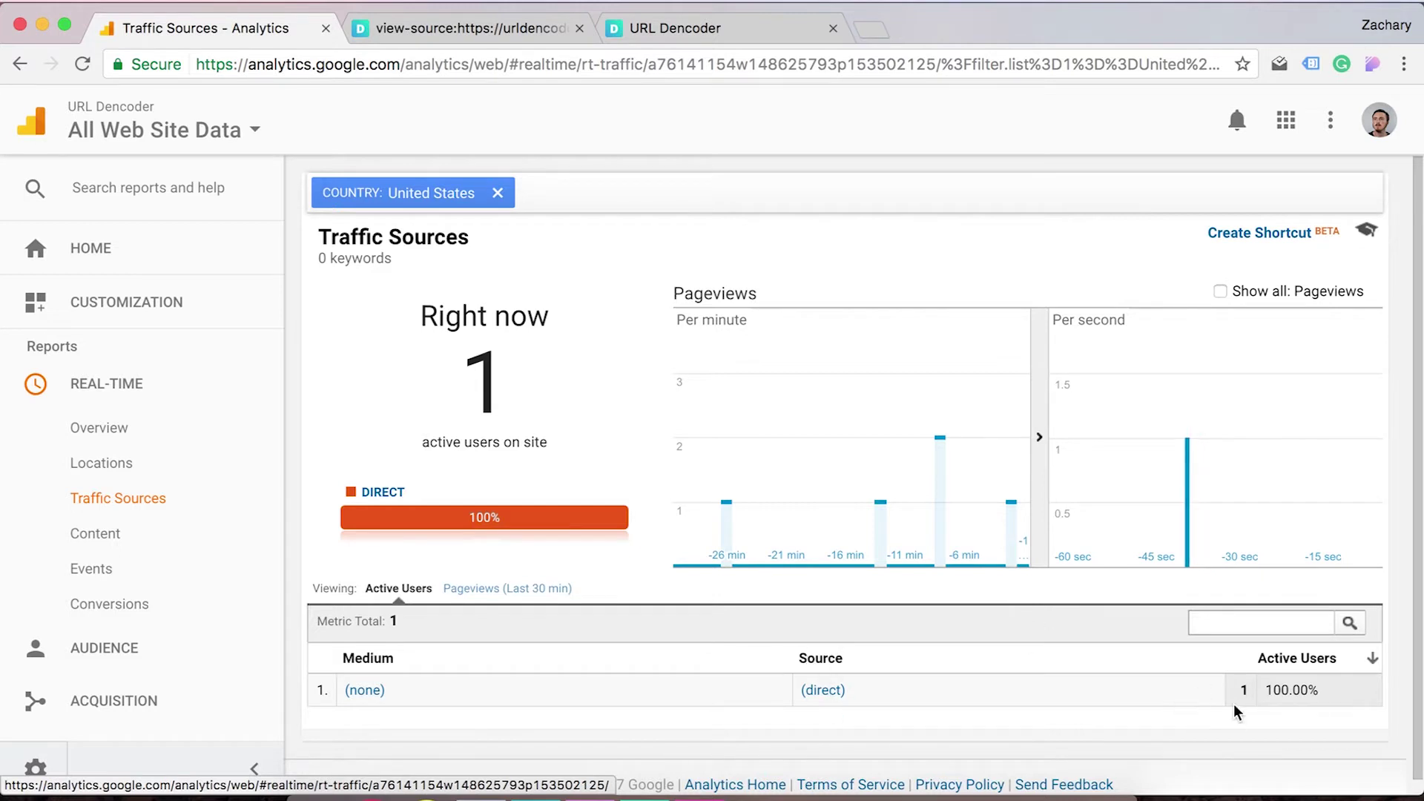
scroll(509, 638, "down", 1)
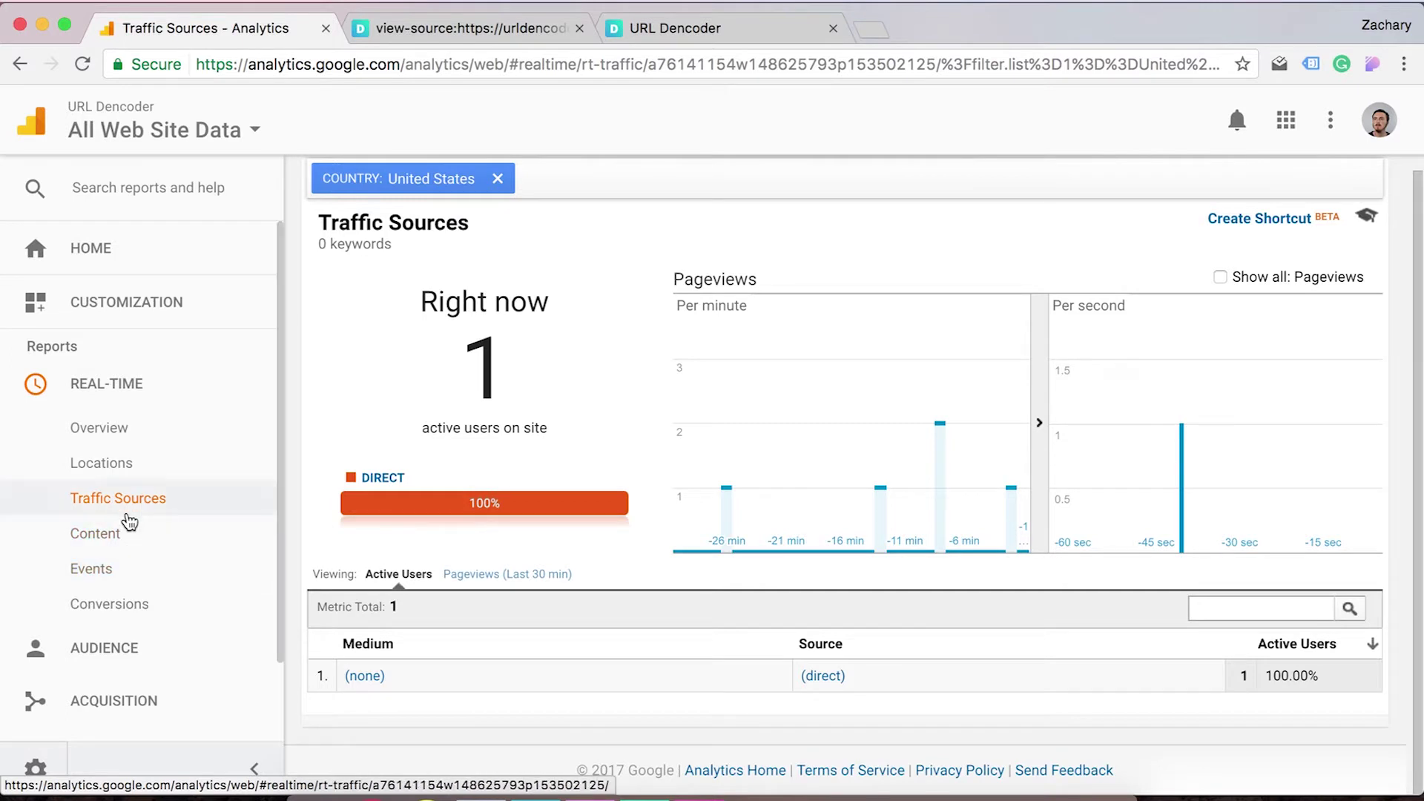
left_click(116, 547)
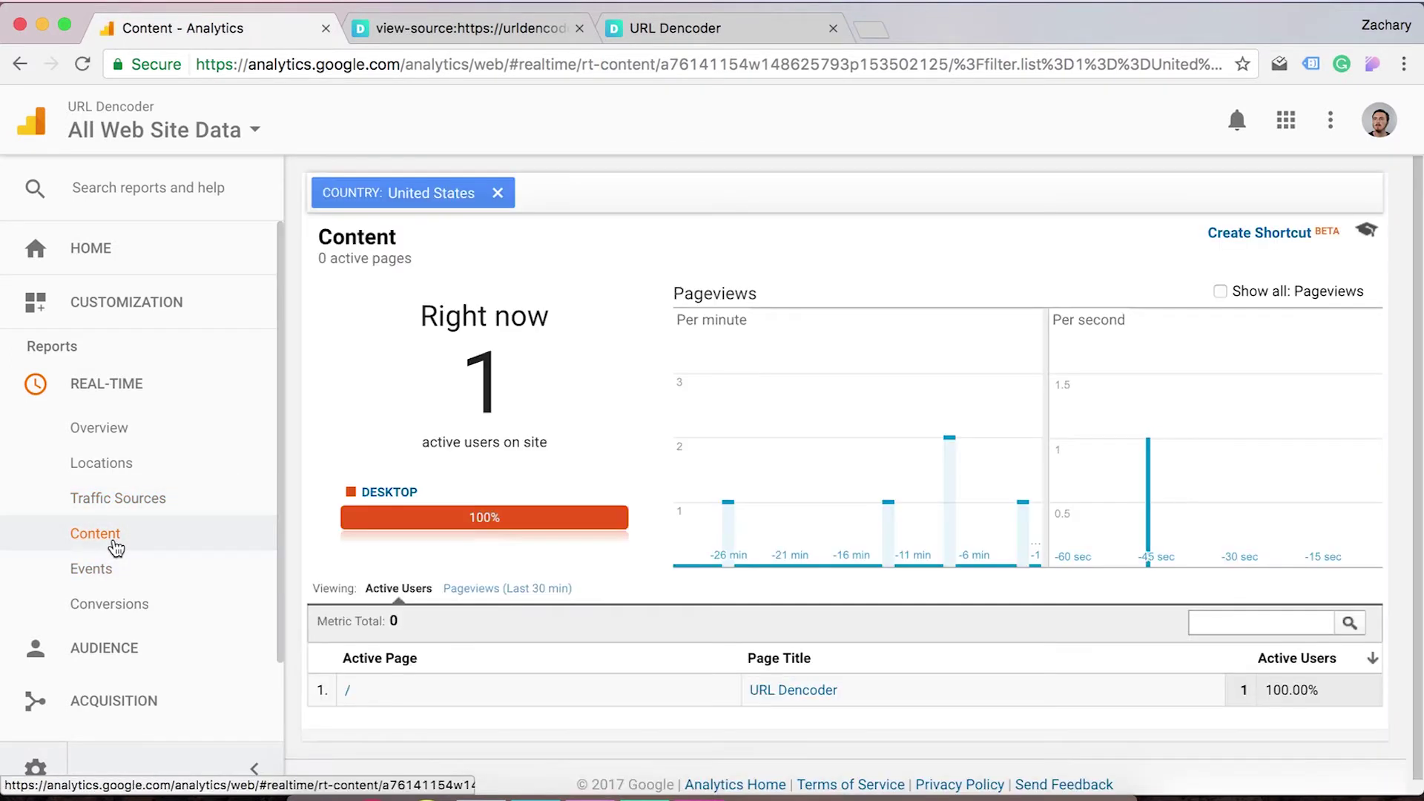
scroll(338, 453, "down", 1)
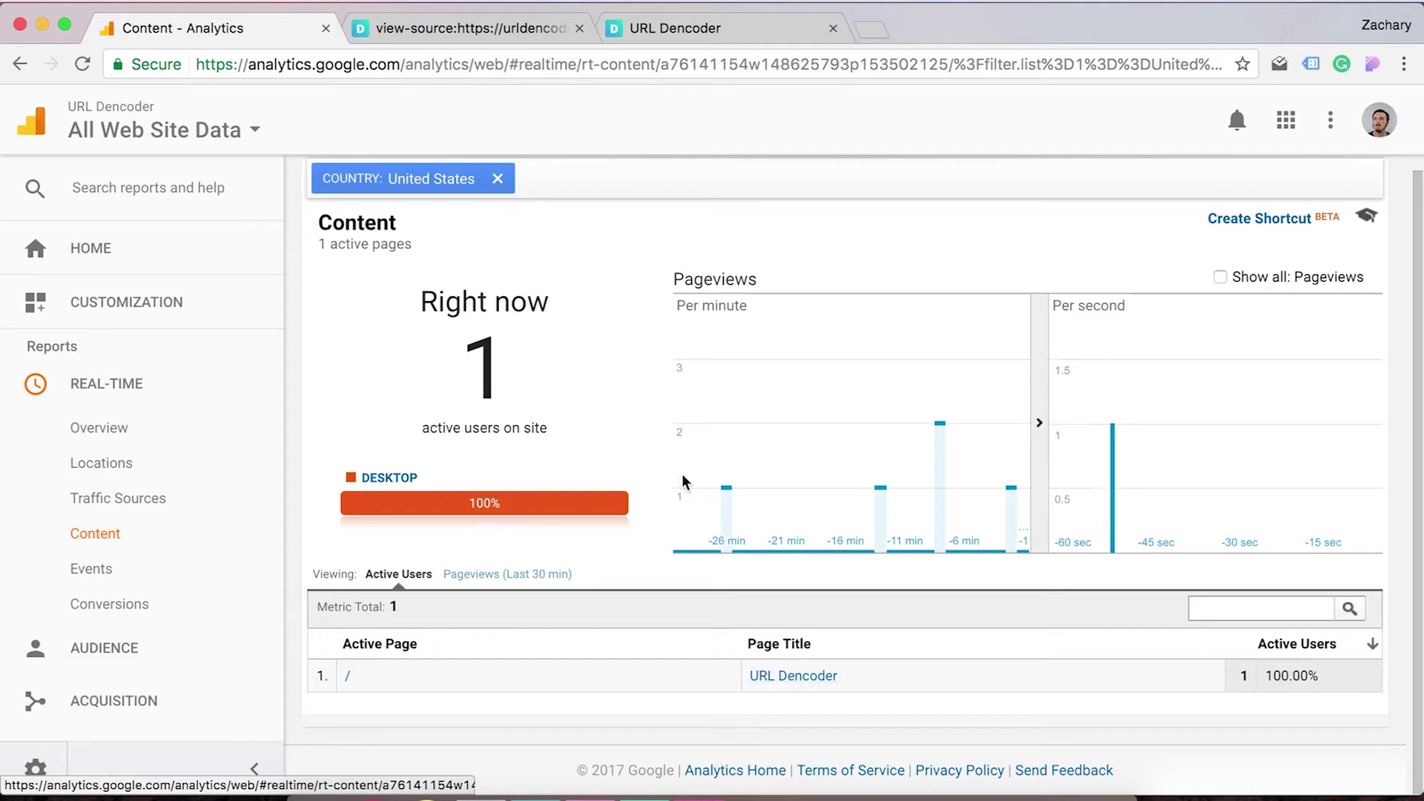
triple_click(826, 691)
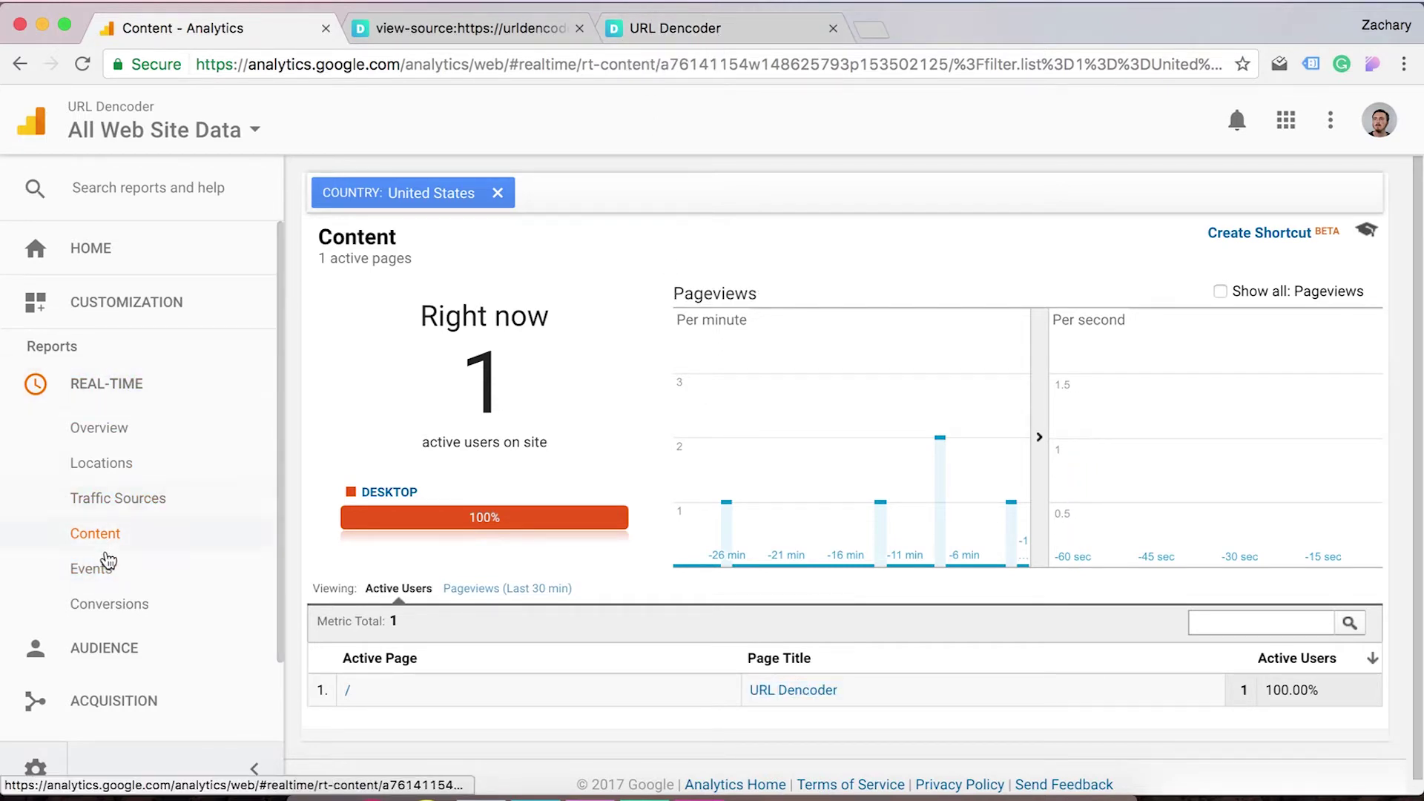
Open the Audience Overview report and examine its sessions chart, metric cards and new versus returning visitor chart.
left_click(111, 383)
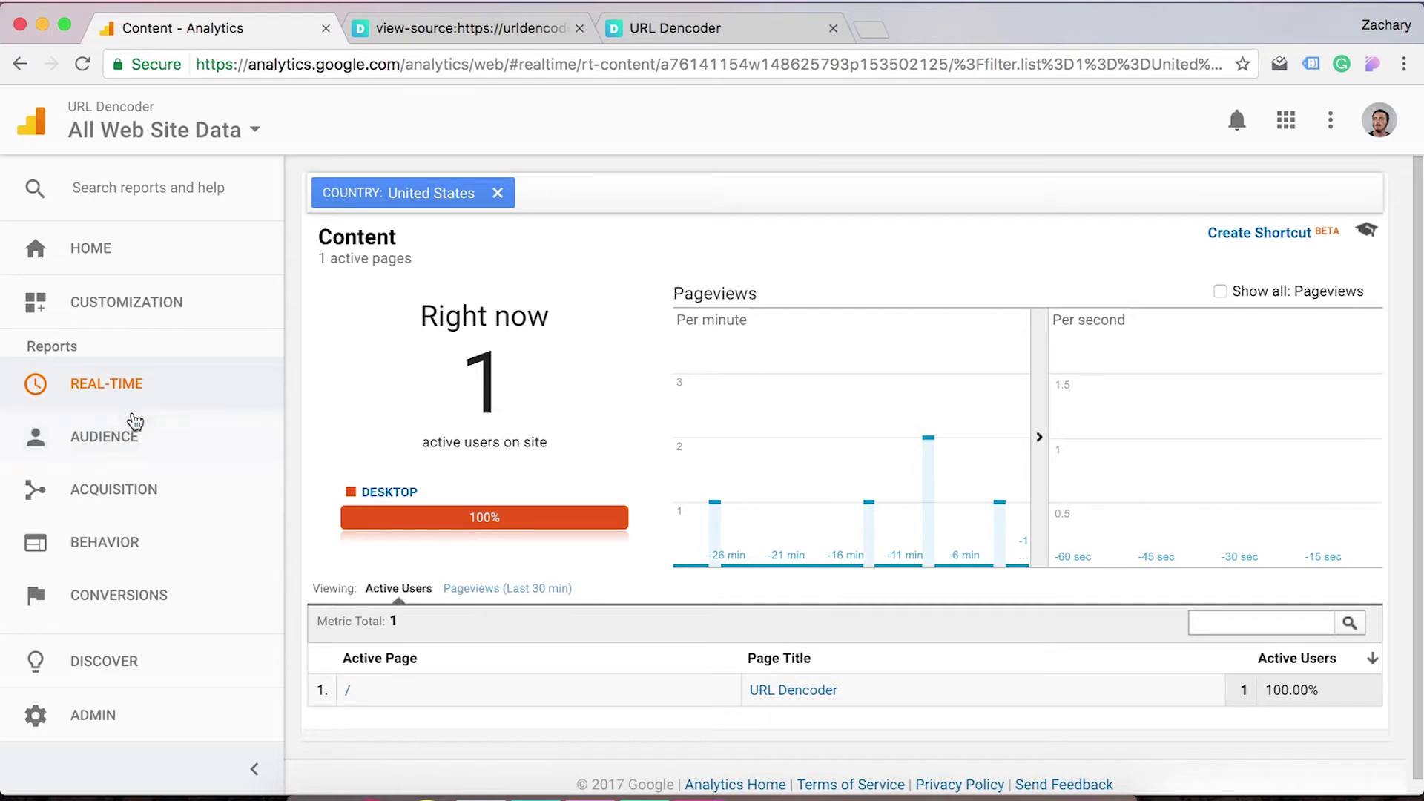
left_click(119, 437)
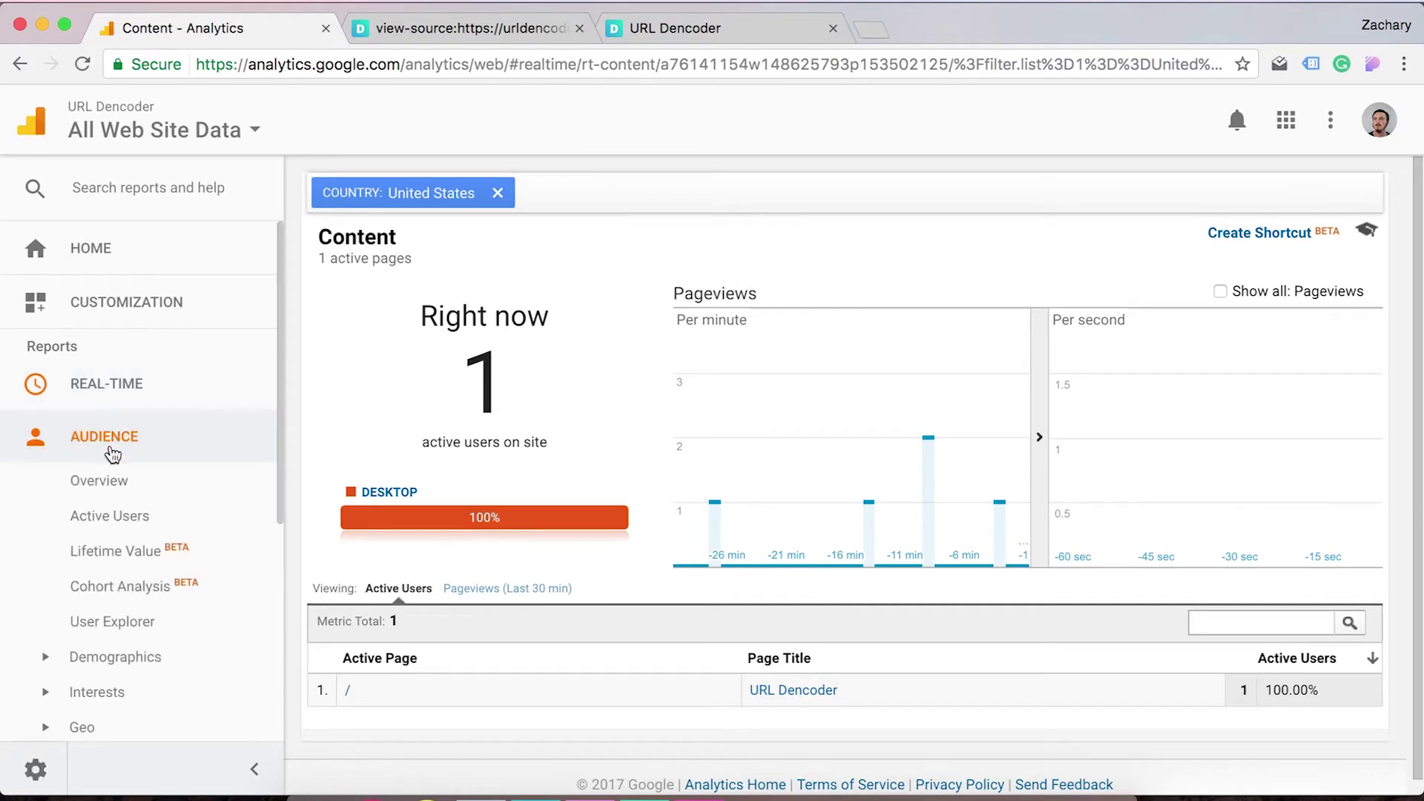
left_click(118, 486)
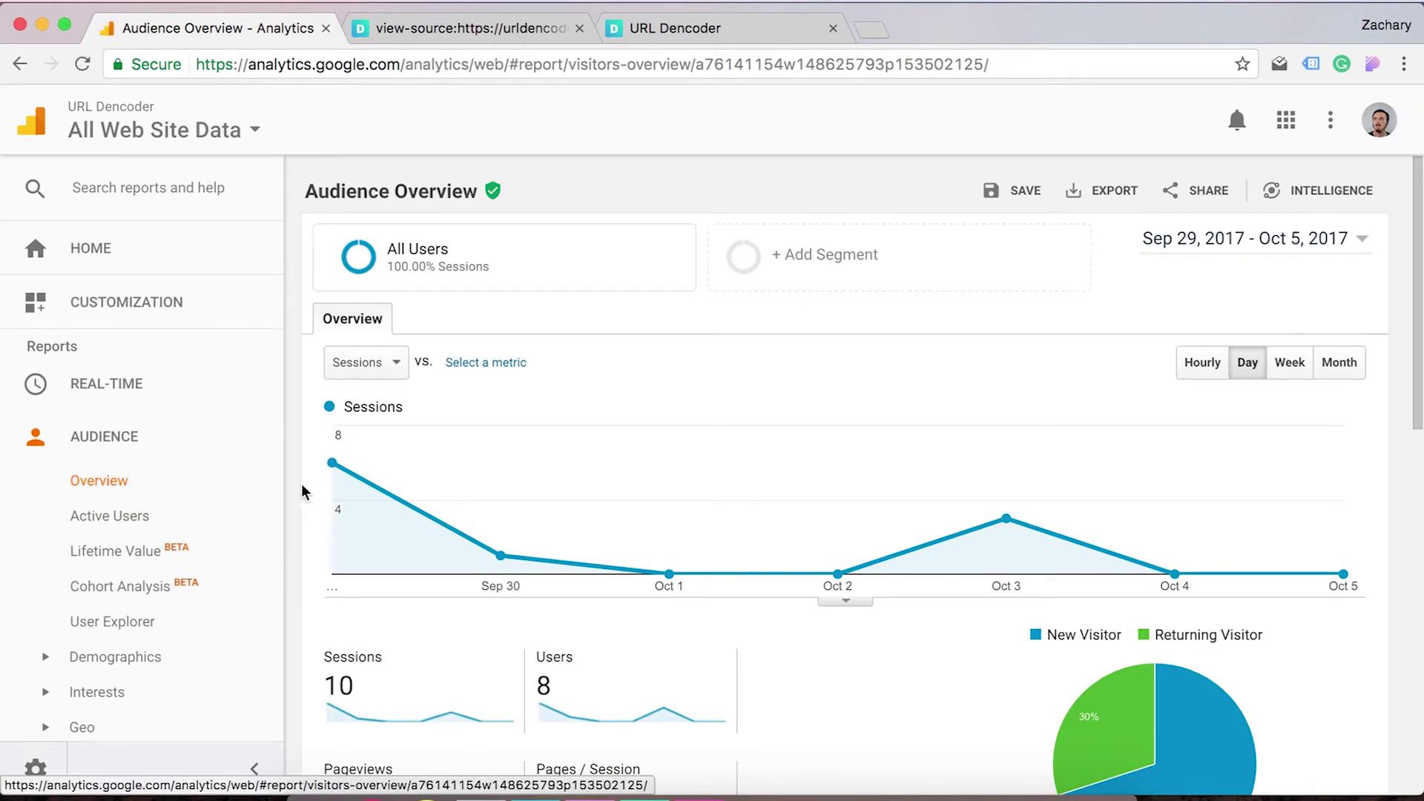
scroll(310, 359, "down", 1)
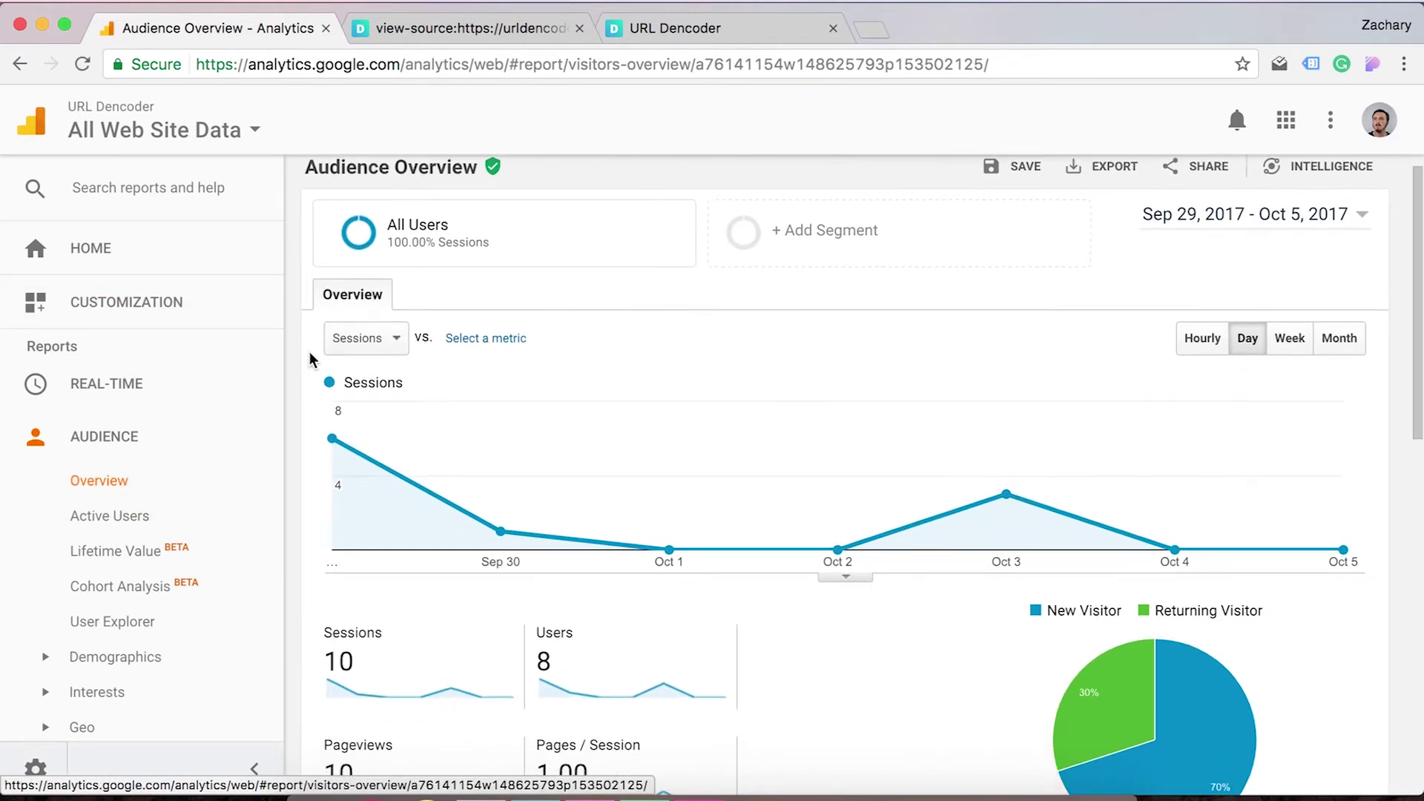
scroll(309, 353, "down", 2)
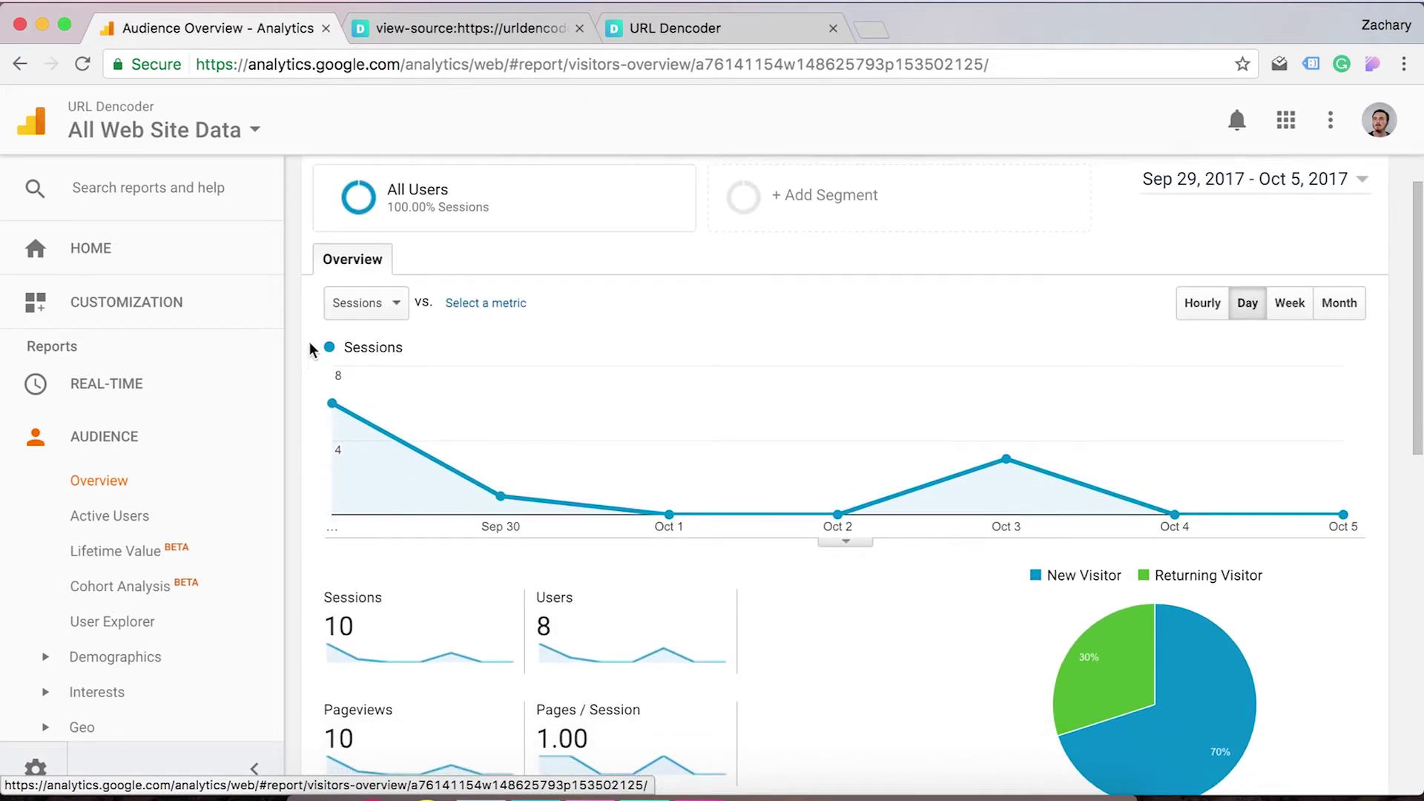
scroll(303, 359, "down", 4)
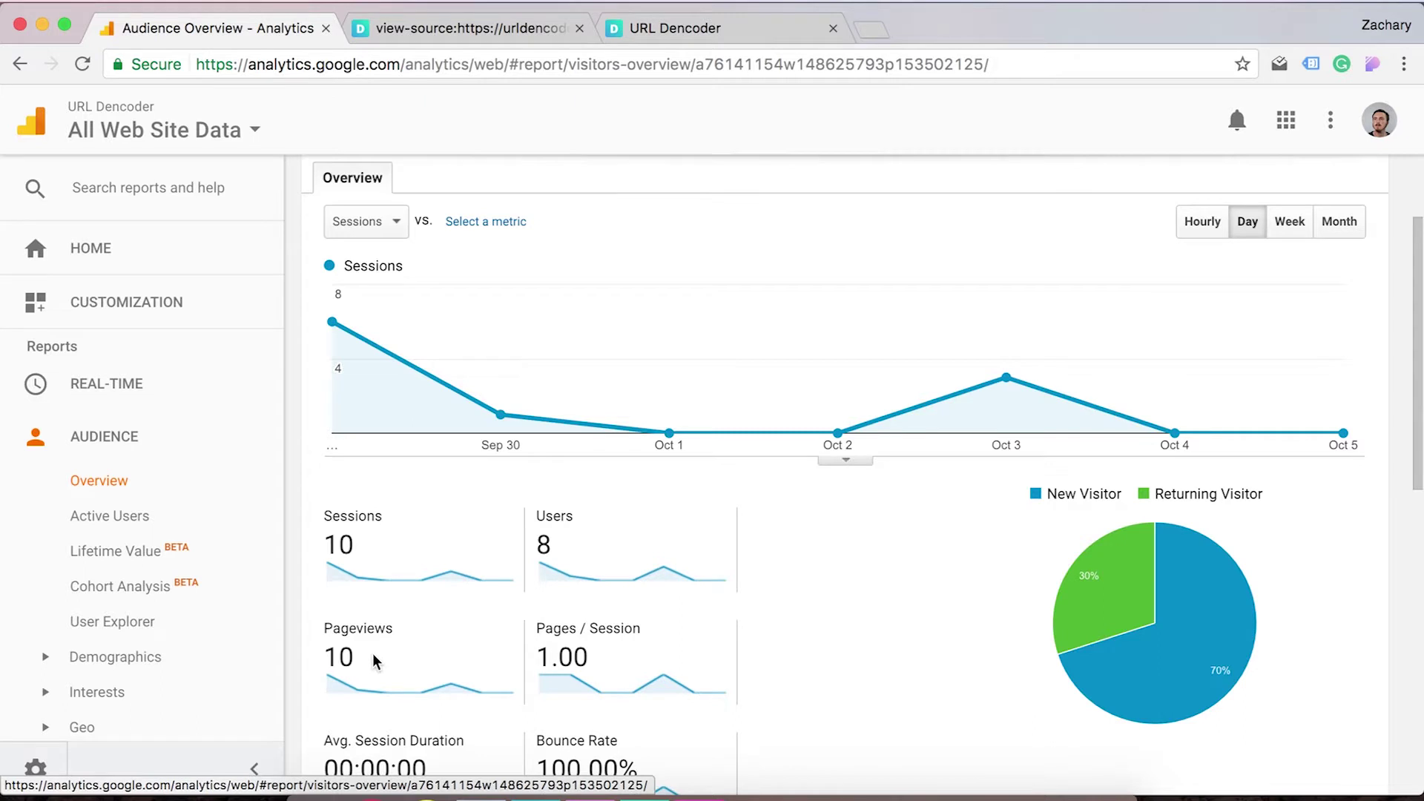
scroll(374, 659, "down", 8)
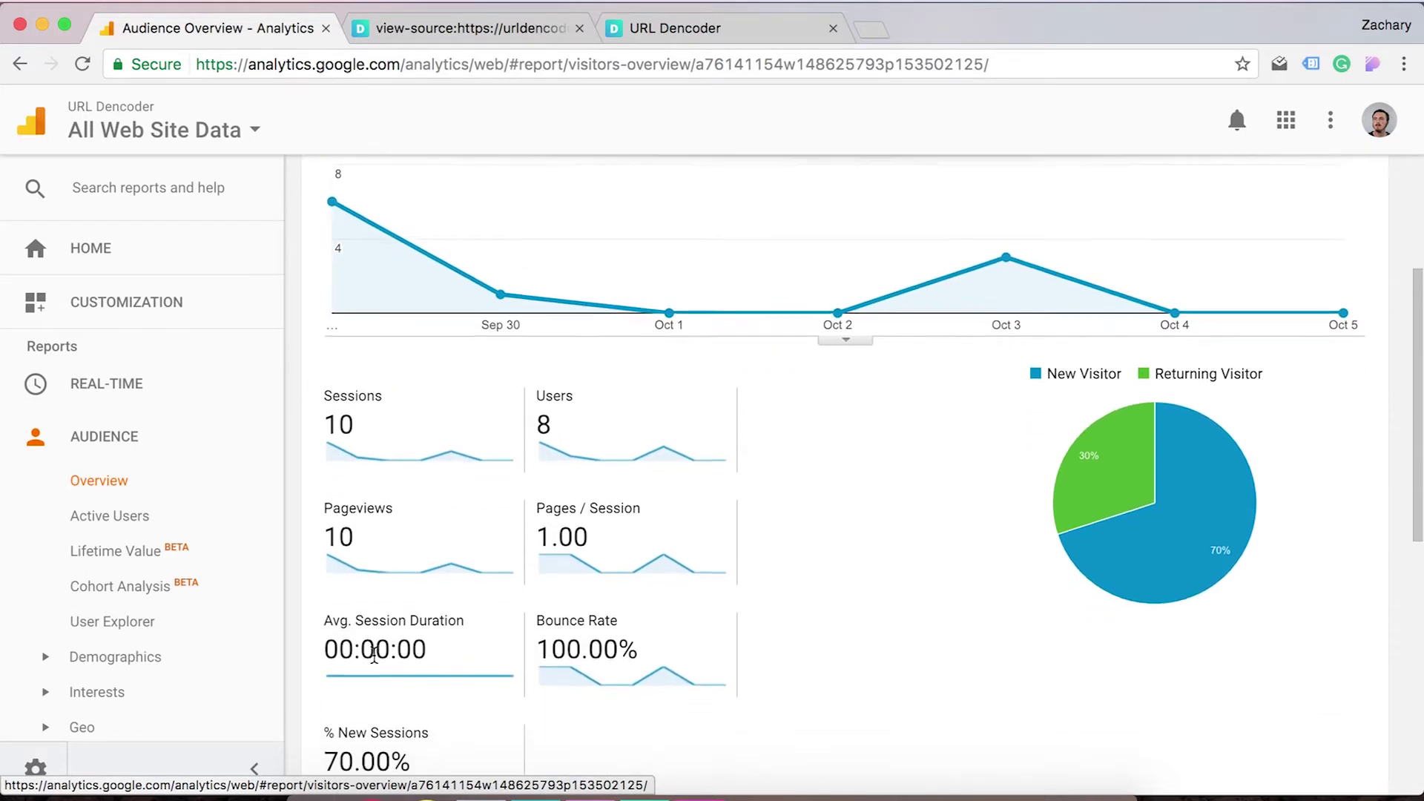
scroll(374, 657, "up", 10)
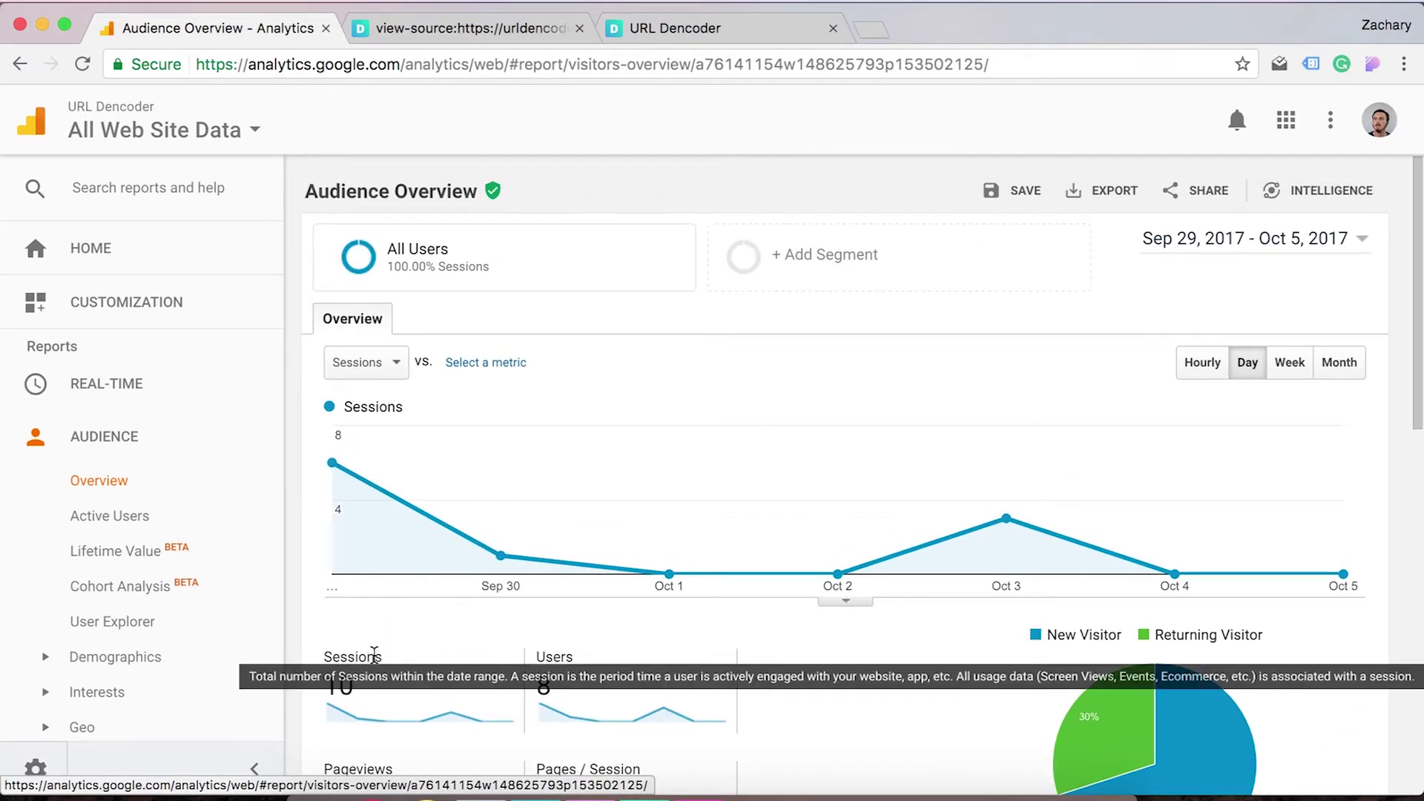
scroll(913, 608, "down", 8)
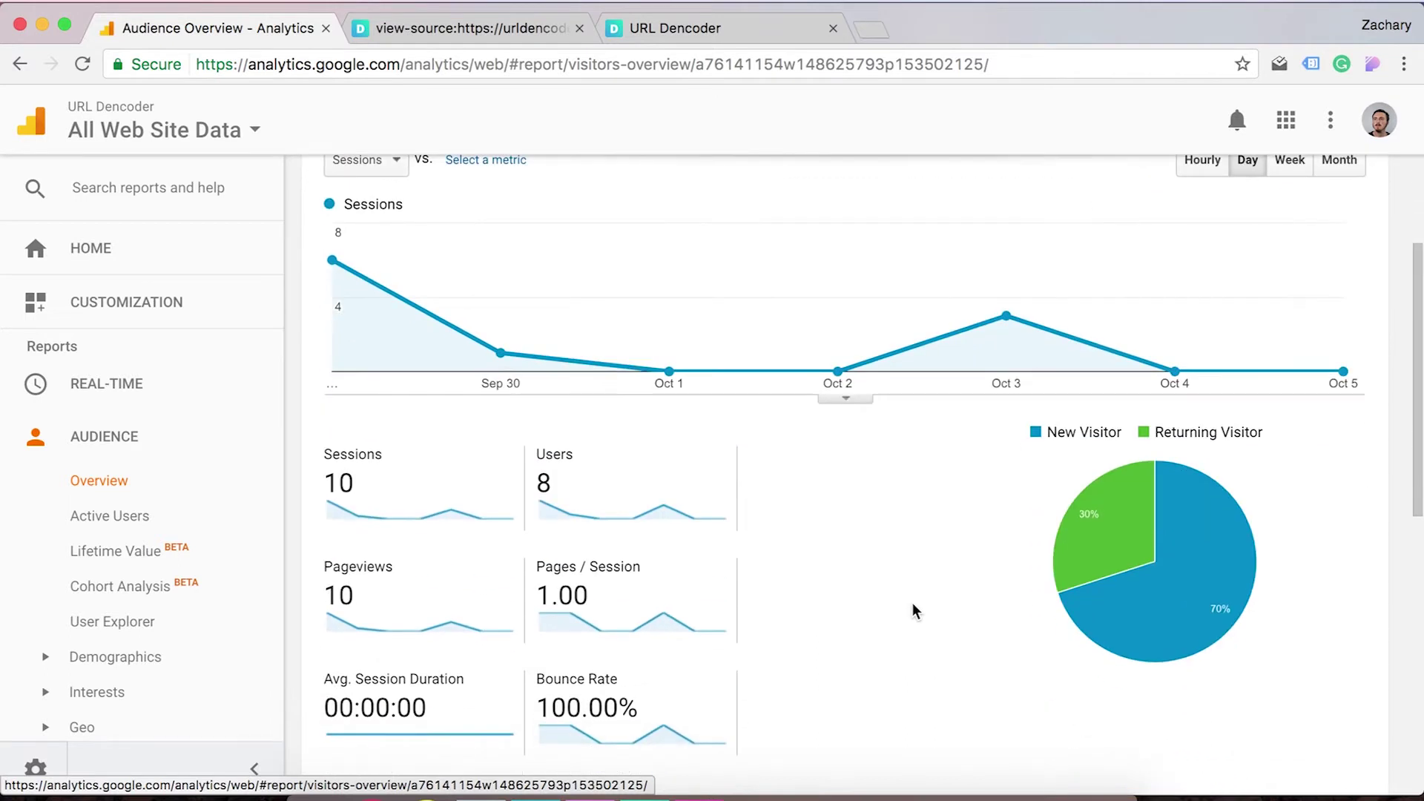
Examine the new and returning visitor shares in the pie chart, together with the sessions chart and metric cards.
mouse_move(1087, 521)
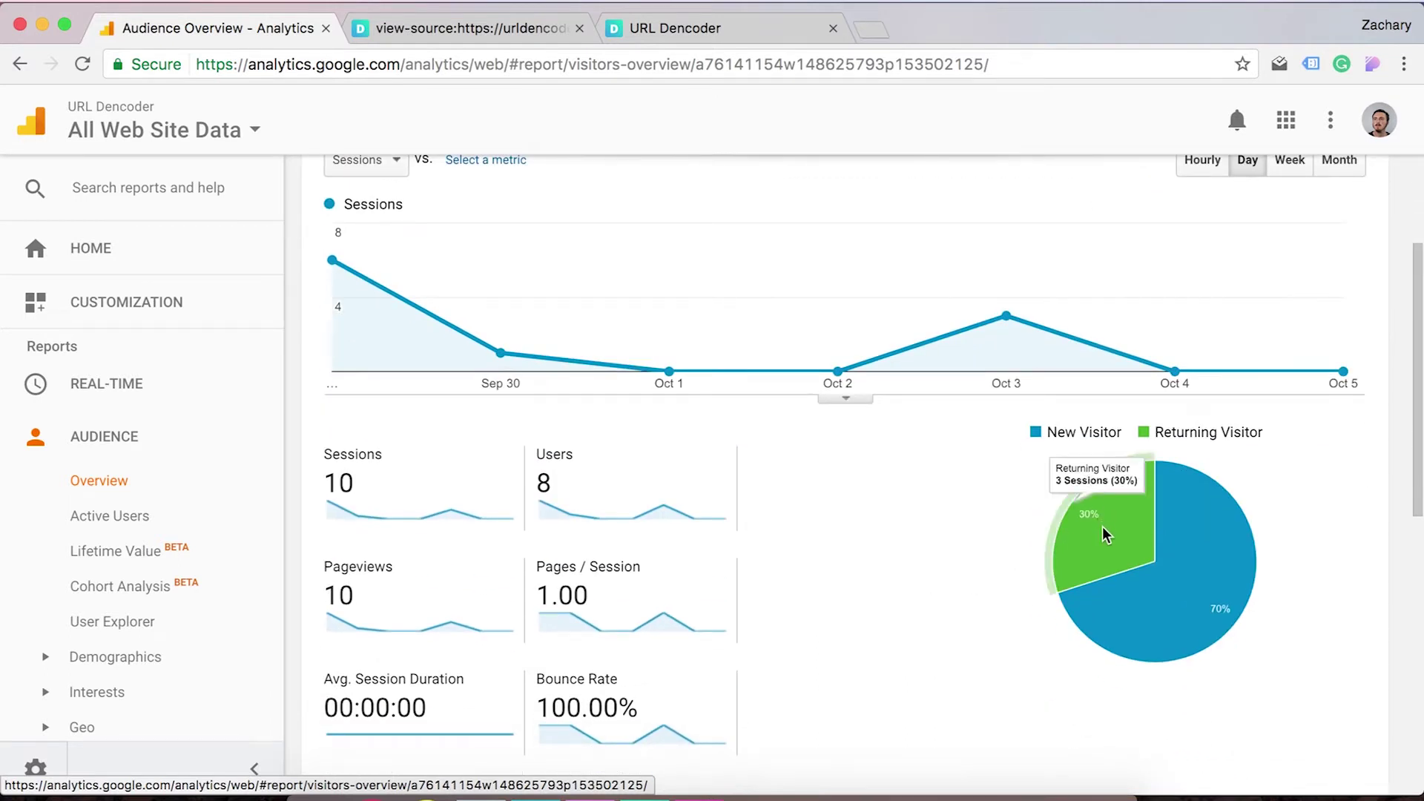
mouse_move(1171, 591)
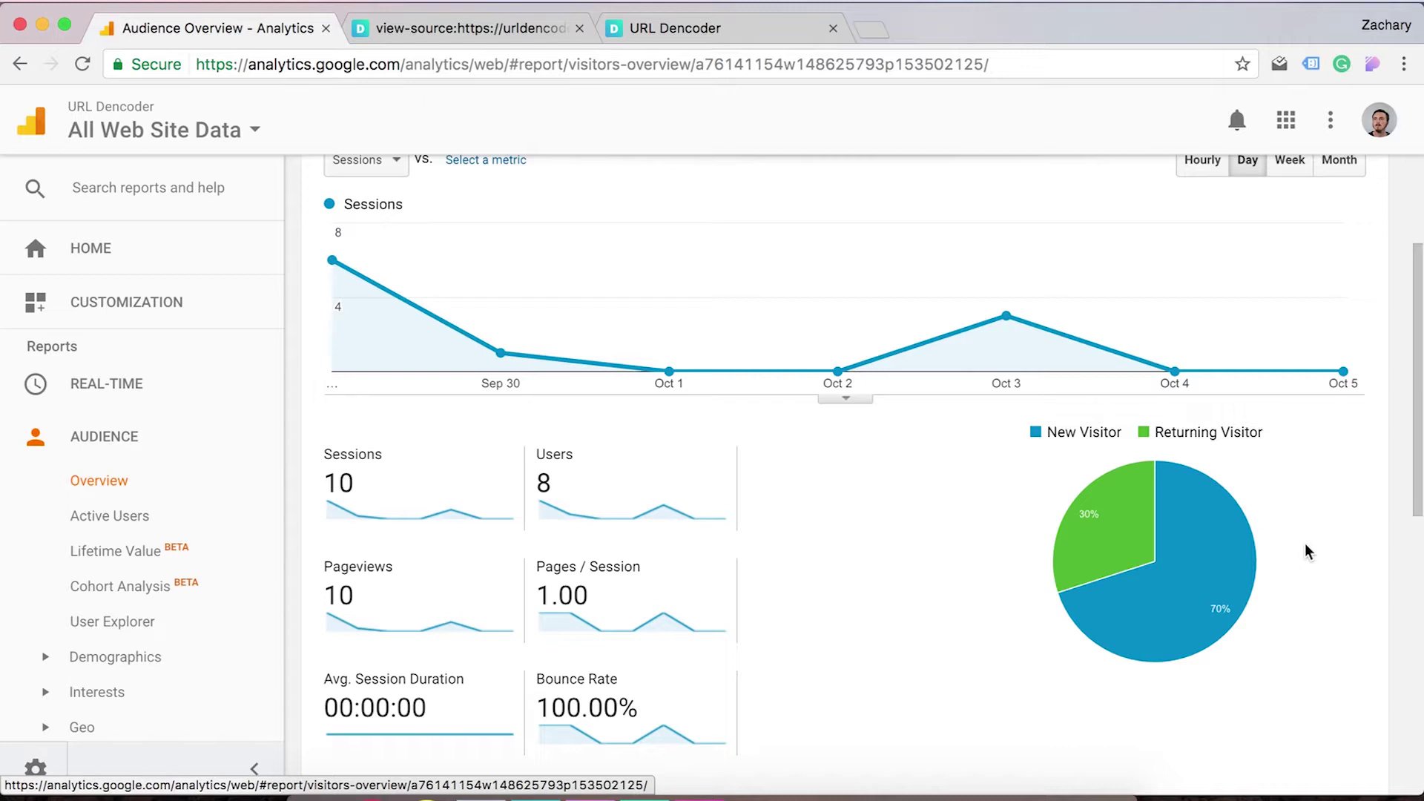
scroll(833, 389, "up", 3)
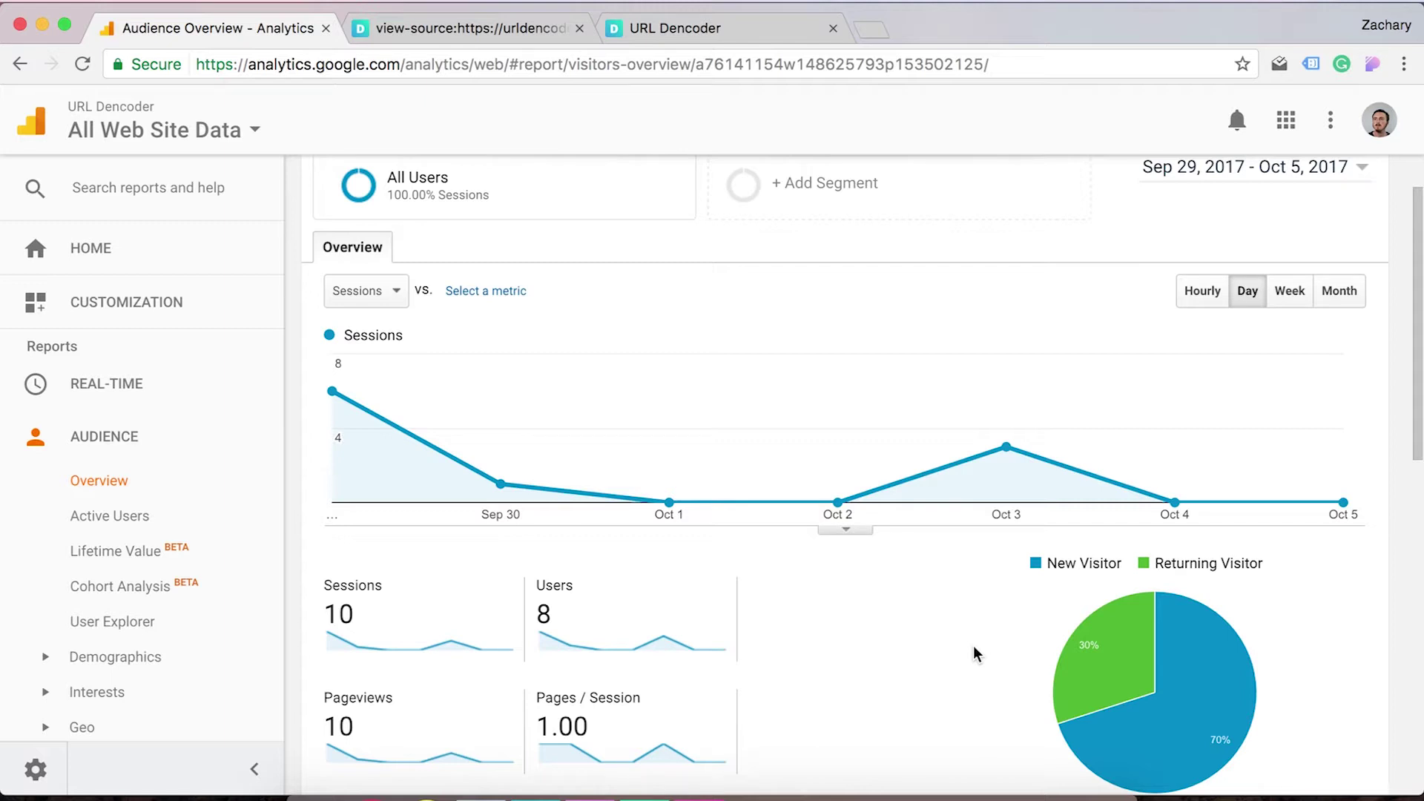
scroll(974, 653, "down", 5)
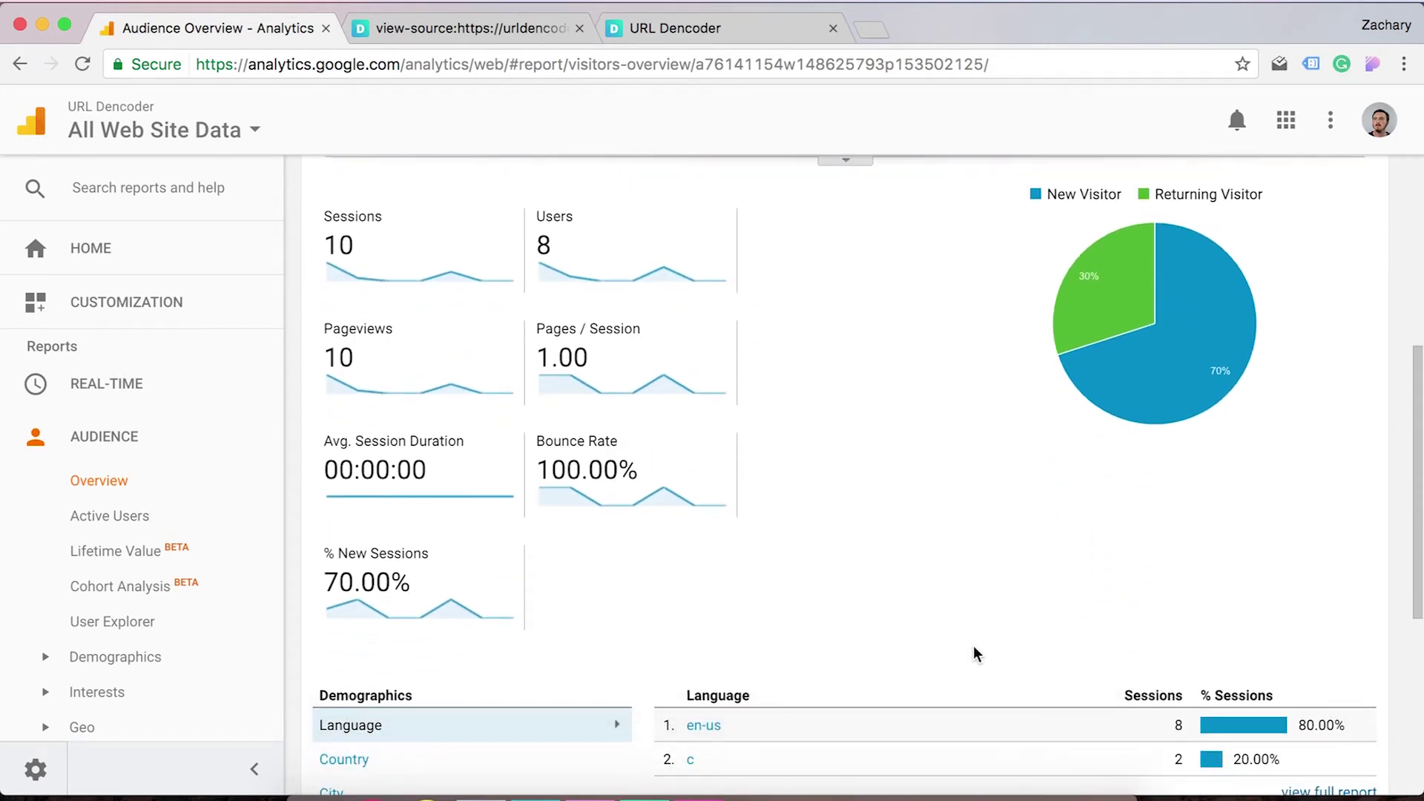
scroll(974, 646, "up", 2)
scroll(850, 595, "down", 3)
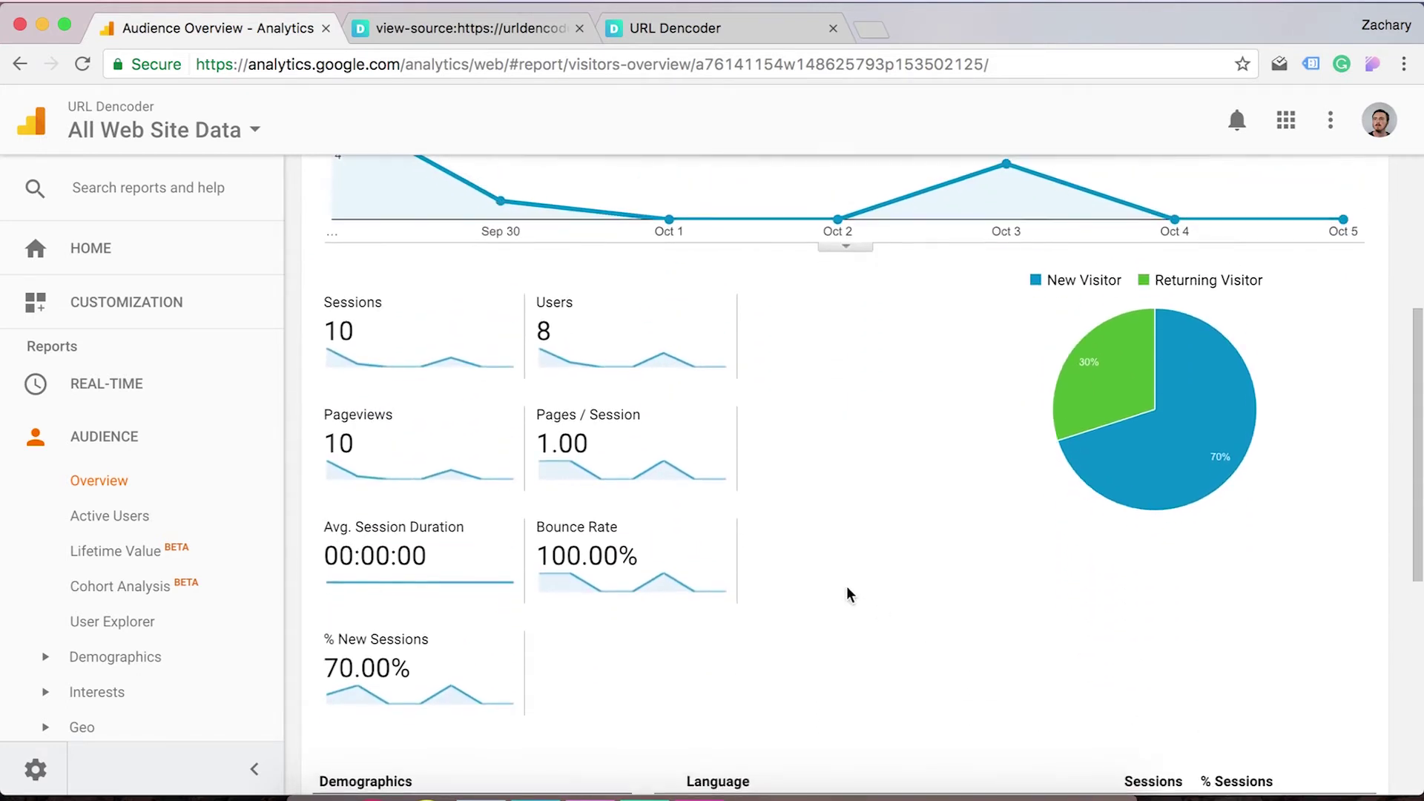
View the Audience Overview's Demographics breakdown of sessions by country, then by city.
scroll(850, 594, "down", 3)
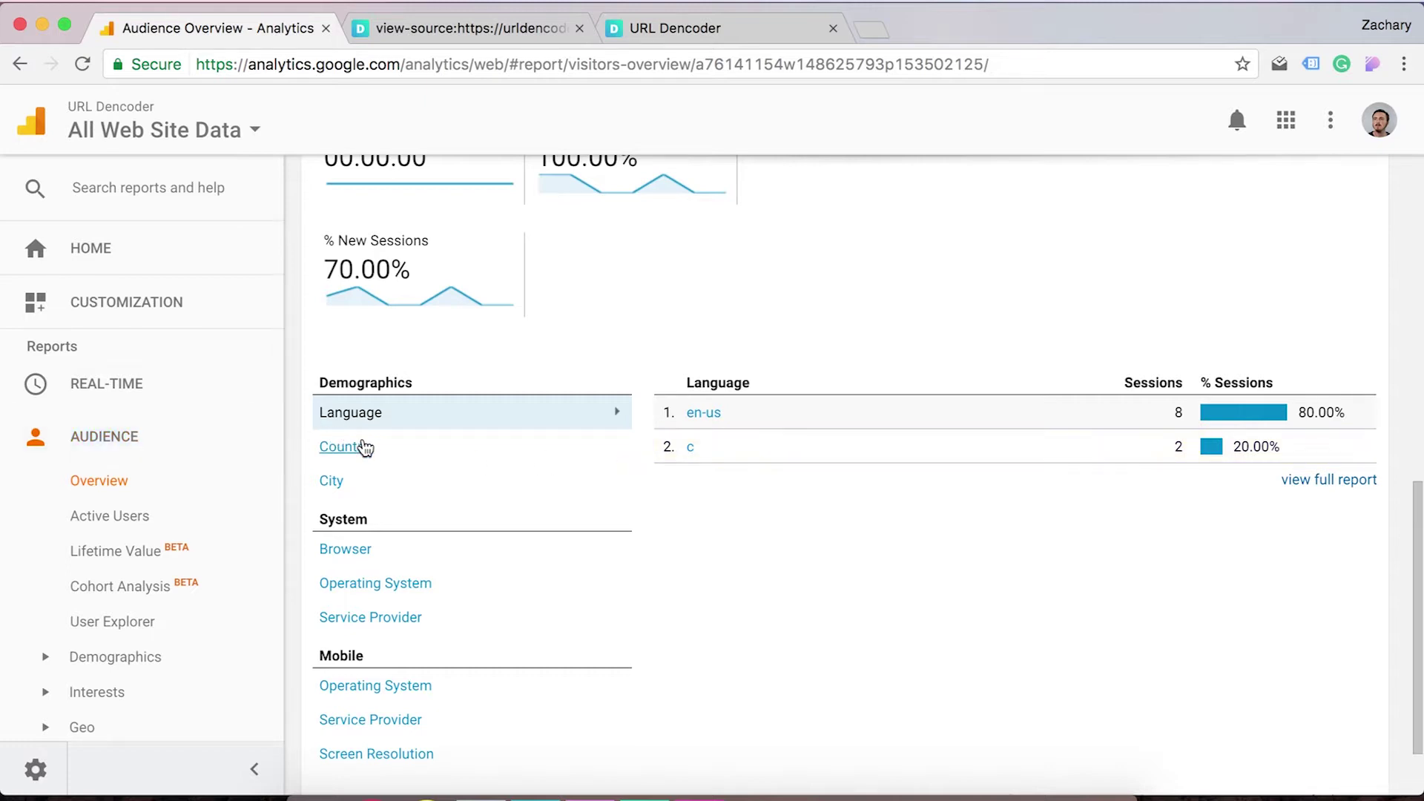
left_click(364, 447)
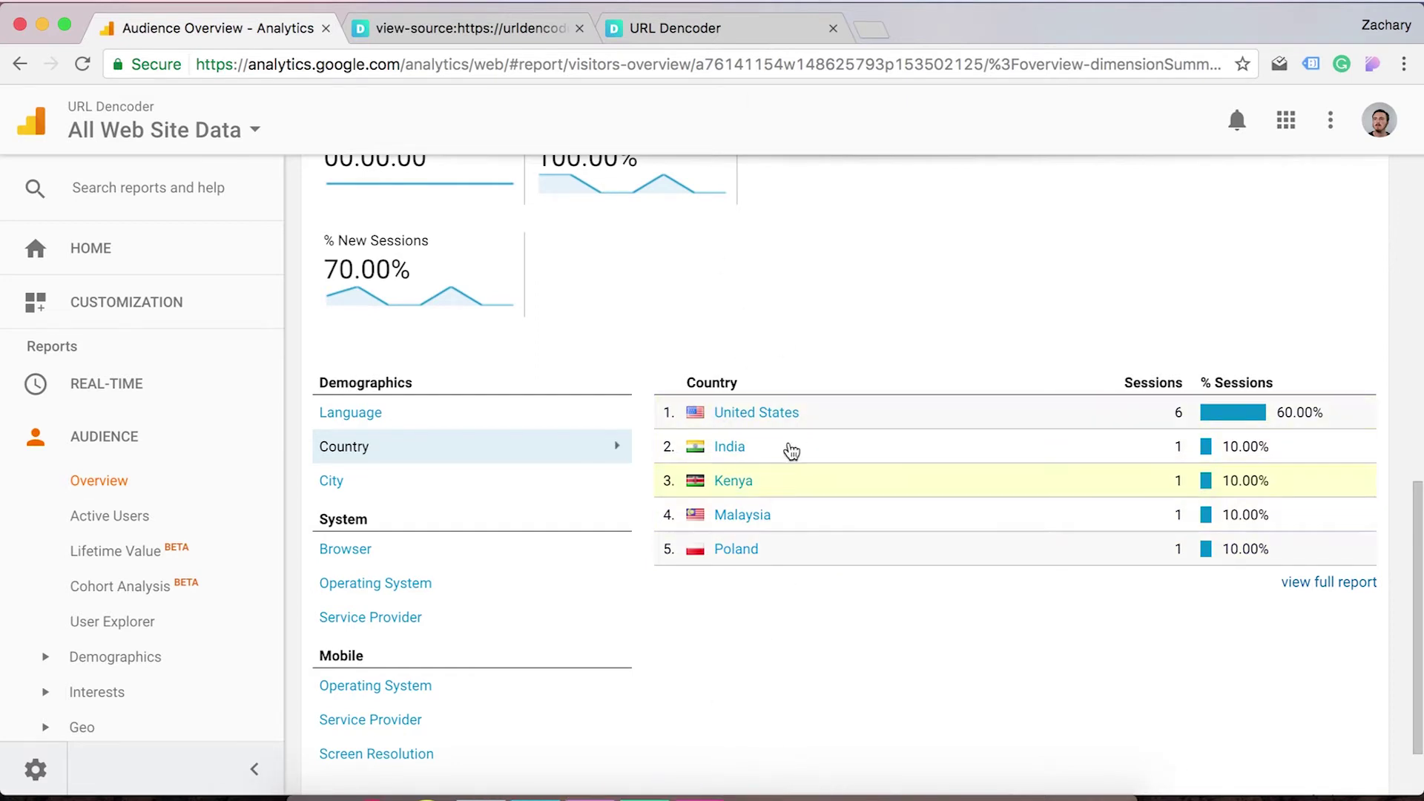
left_click(341, 484)
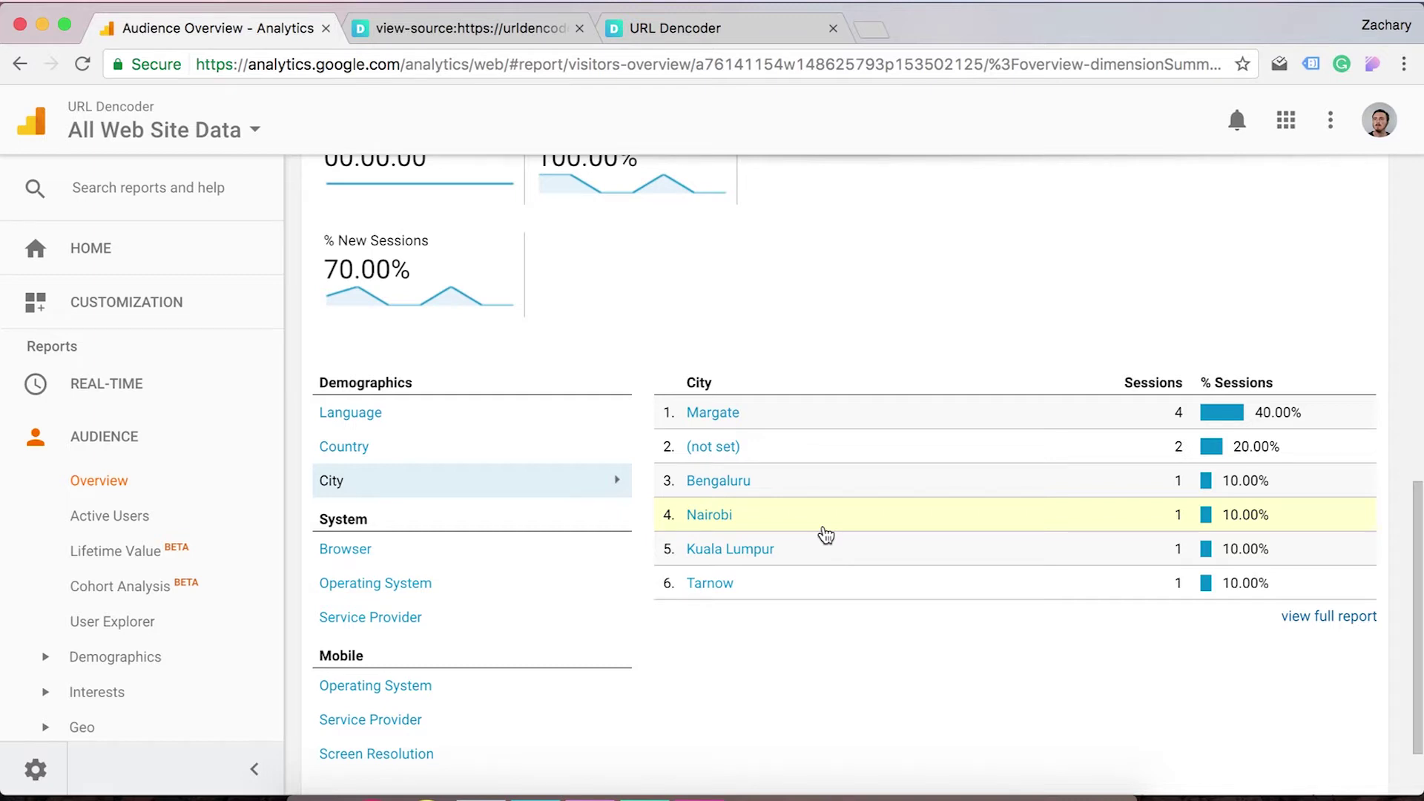
View the System breakdowns of sessions by browser, operating system and service provider.
left_click(379, 559)
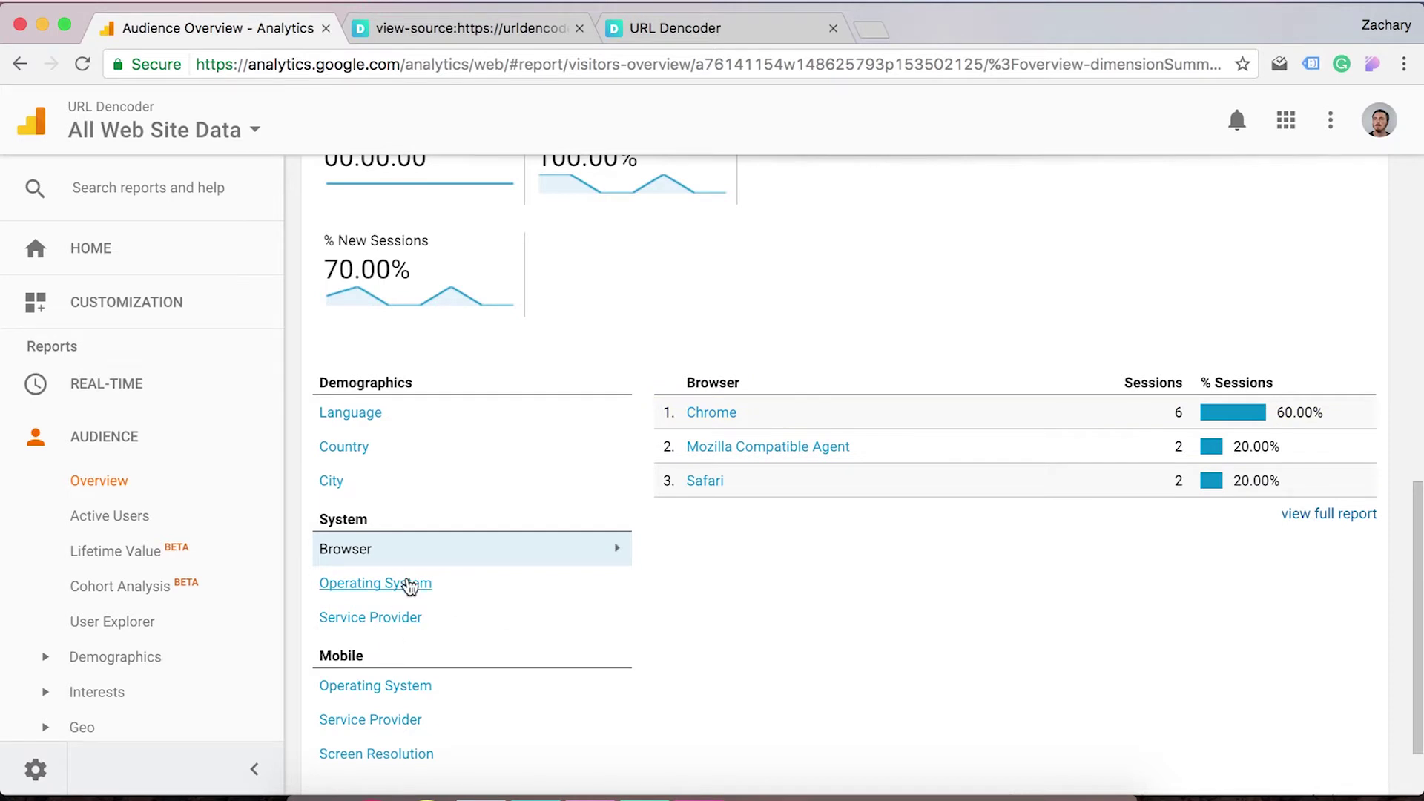
left_click(408, 584)
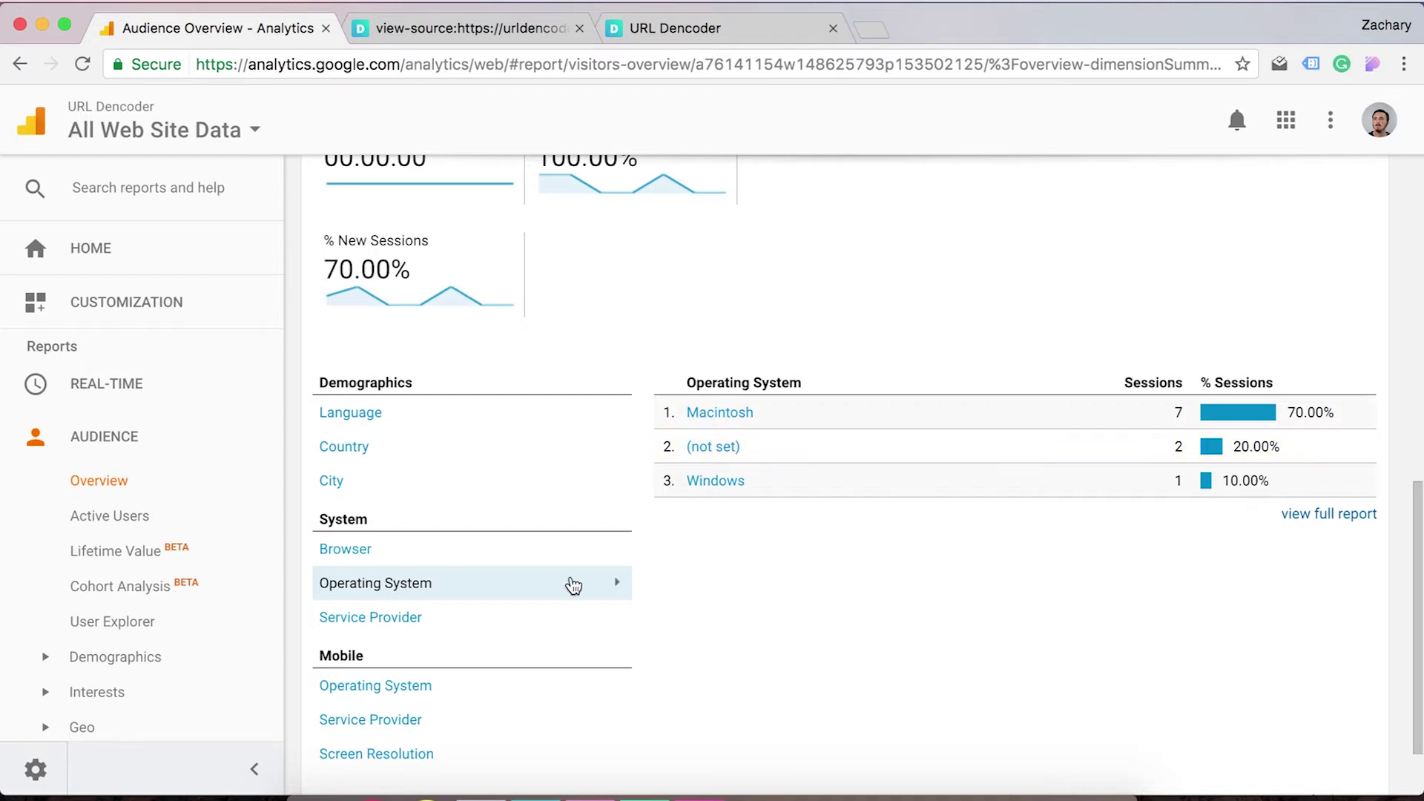
left_click(401, 620)
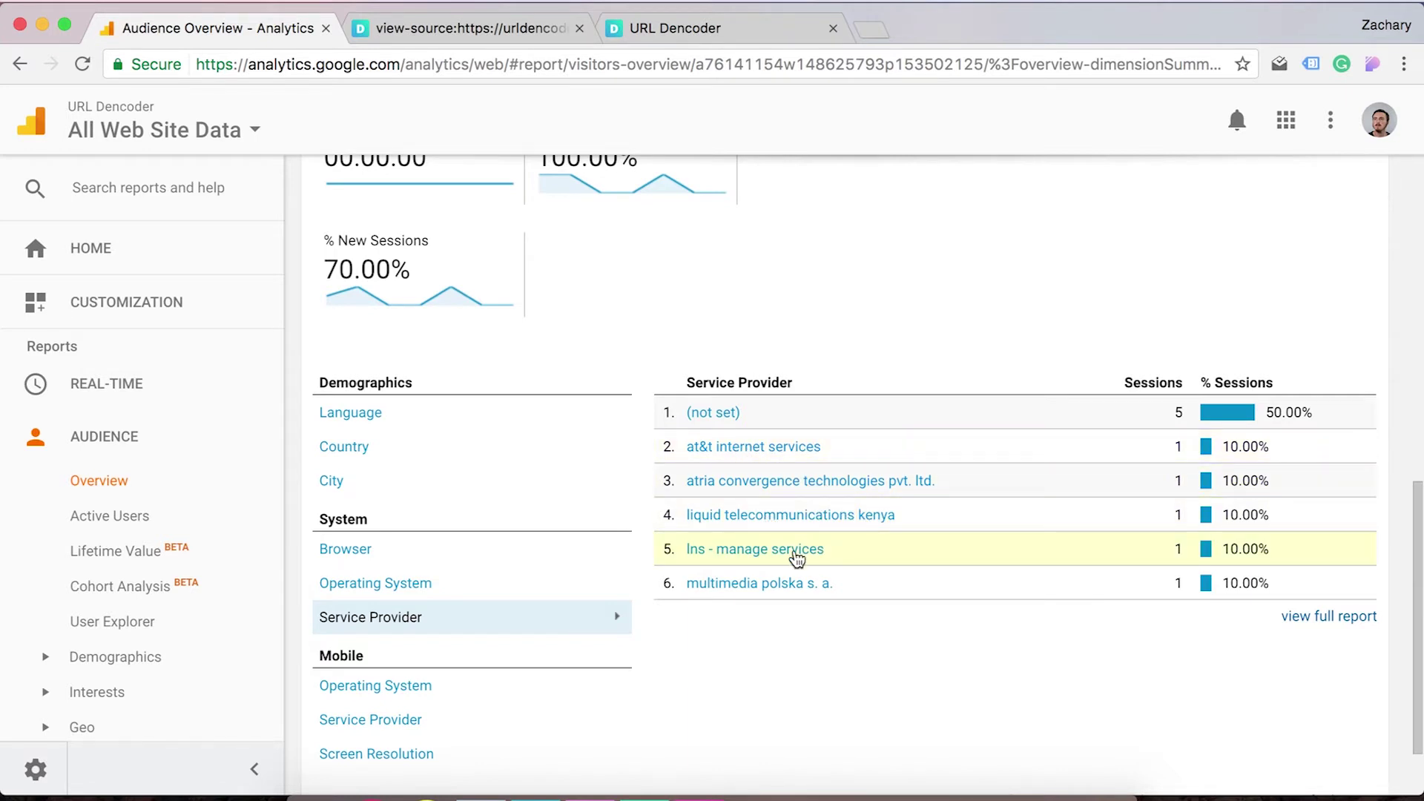
scroll(822, 575, "up", 1)
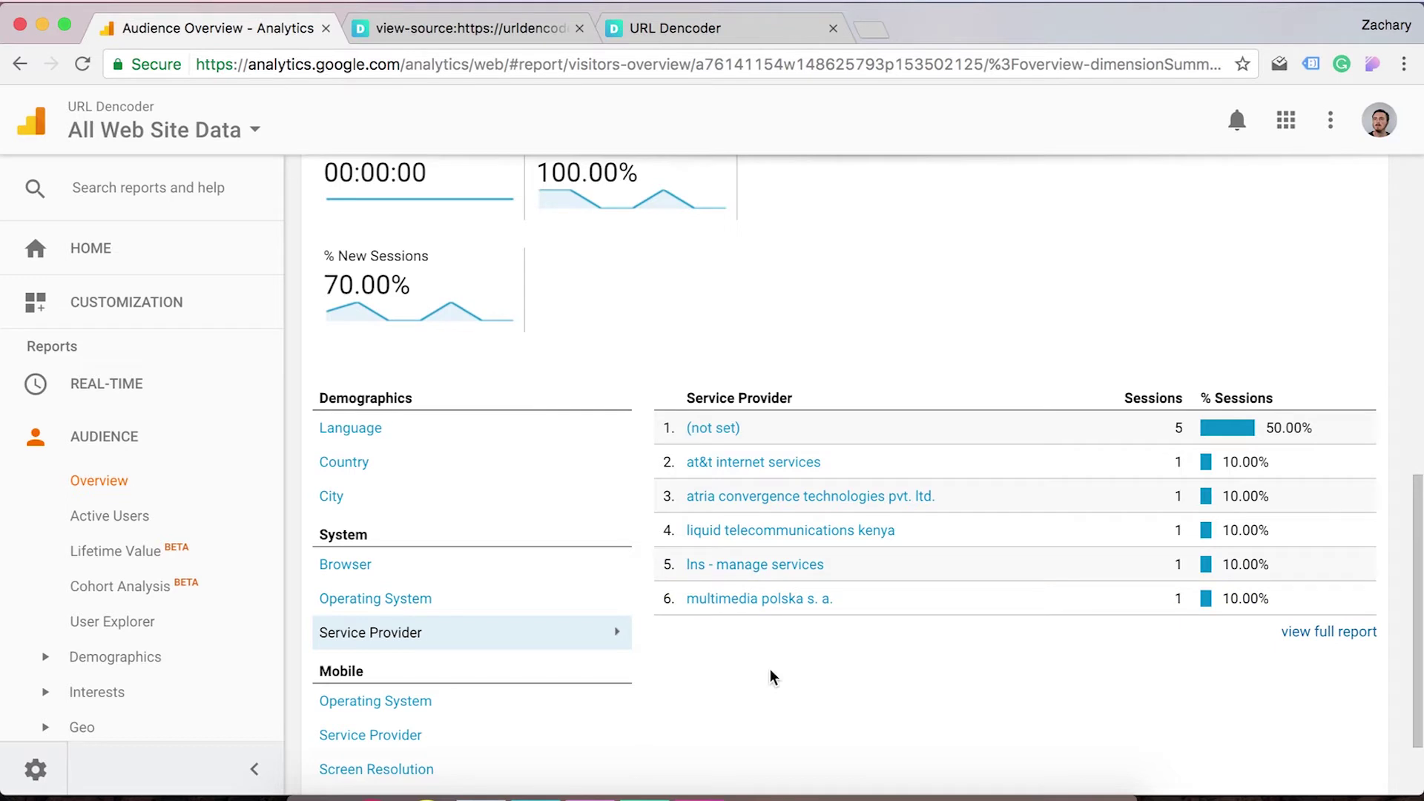
Close the view-source browser tab and show the Mobile breakdown of sessions by operating system.
left_click(580, 29)
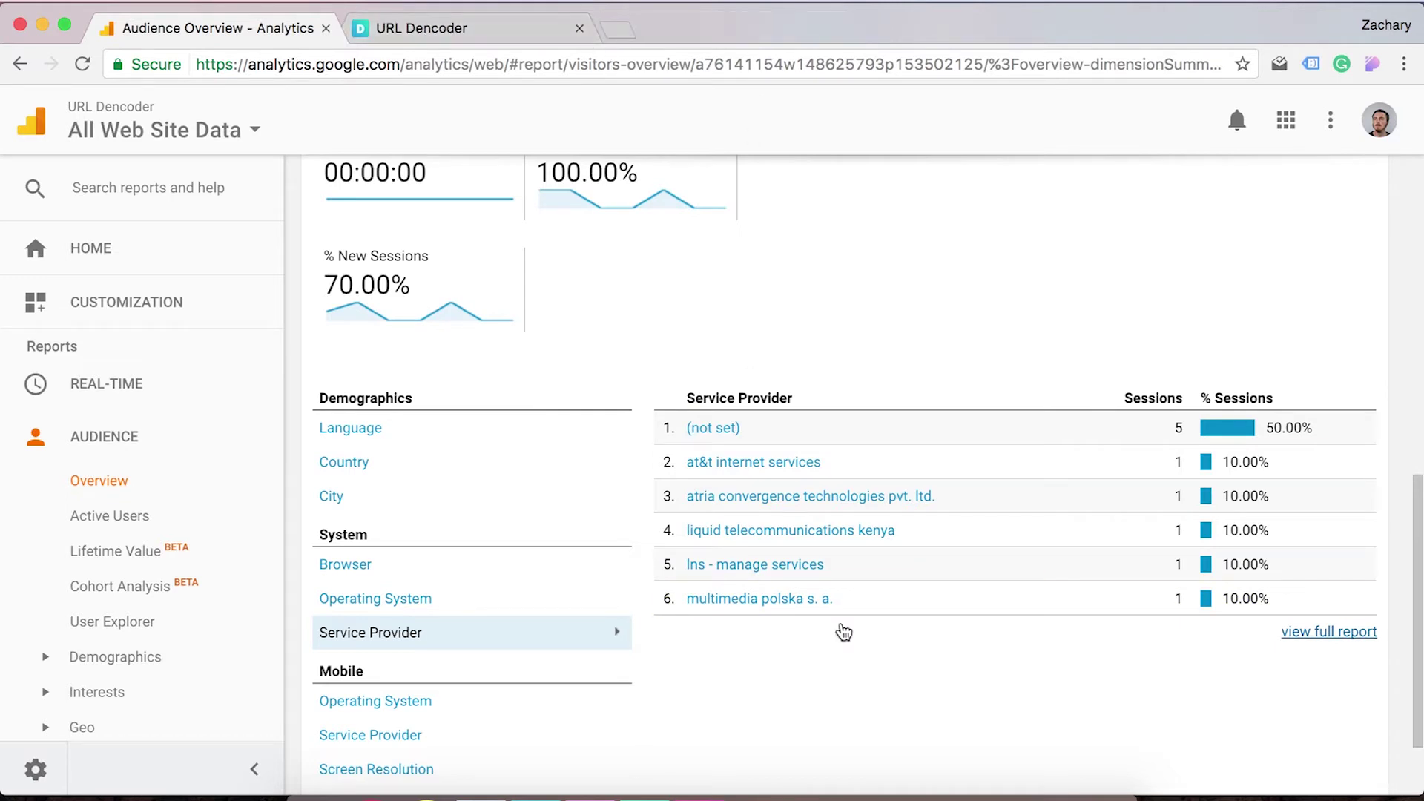
scroll(768, 723, "down", 3)
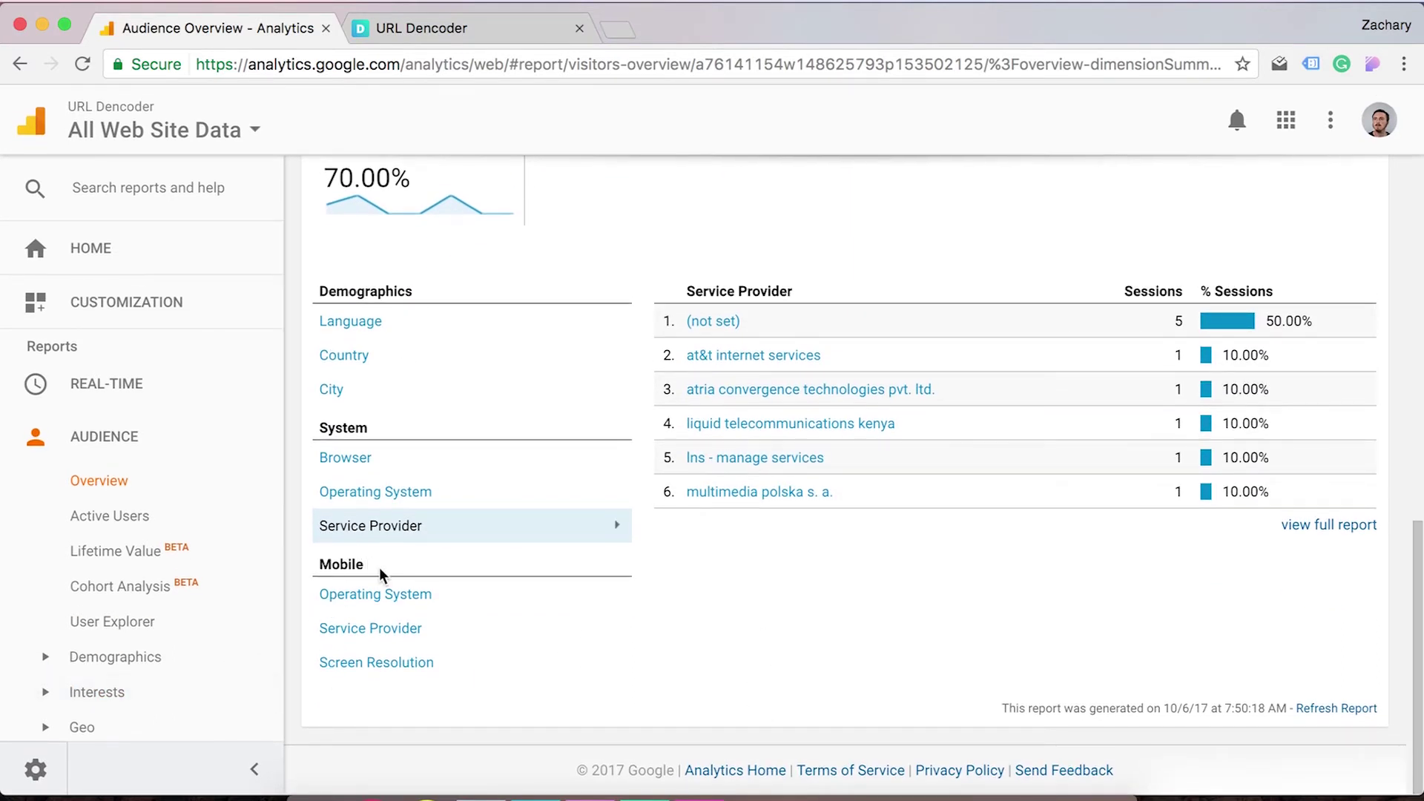
left_click(395, 592)
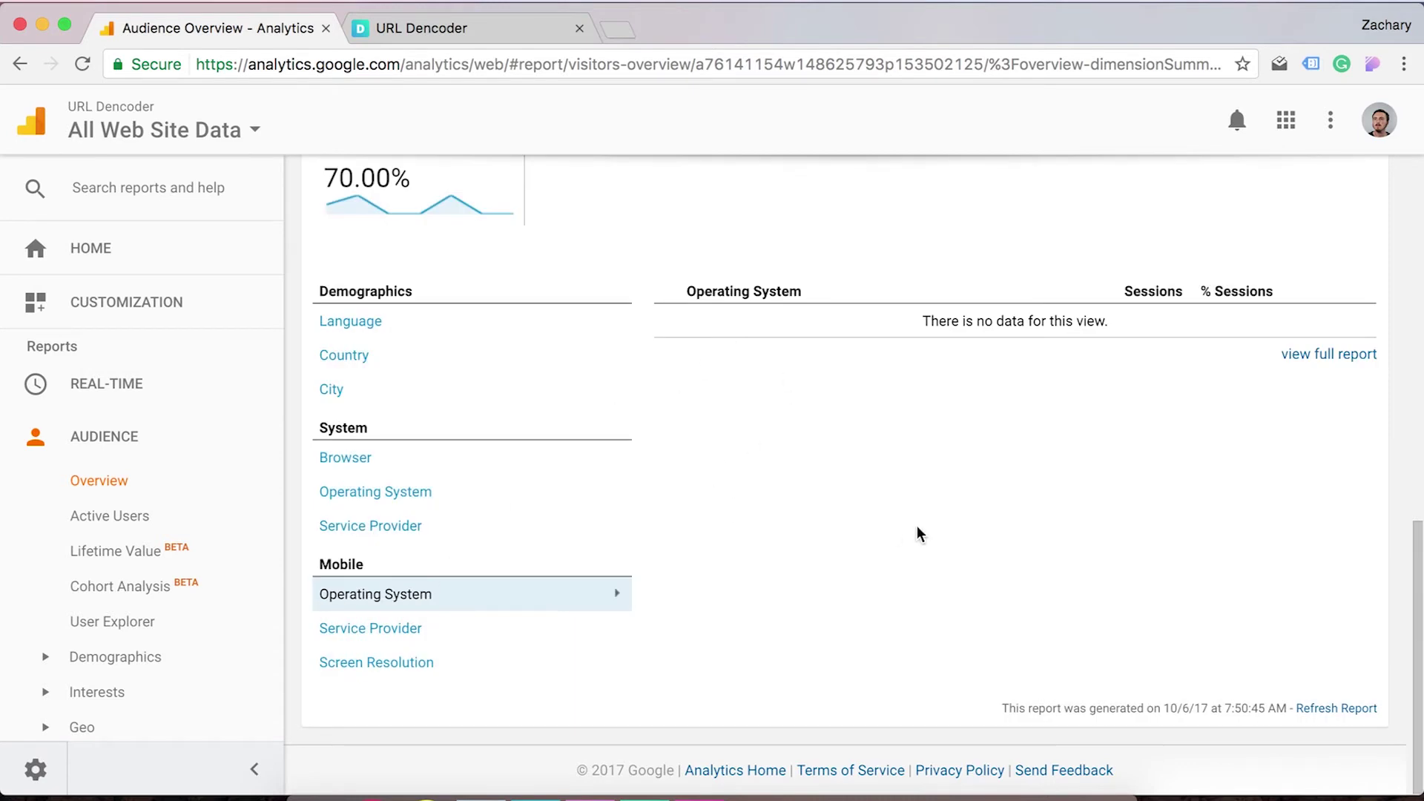
Reload the Audience Overview report and recheck its Mobile breakdowns by operating system and service provider.
key("super+r")
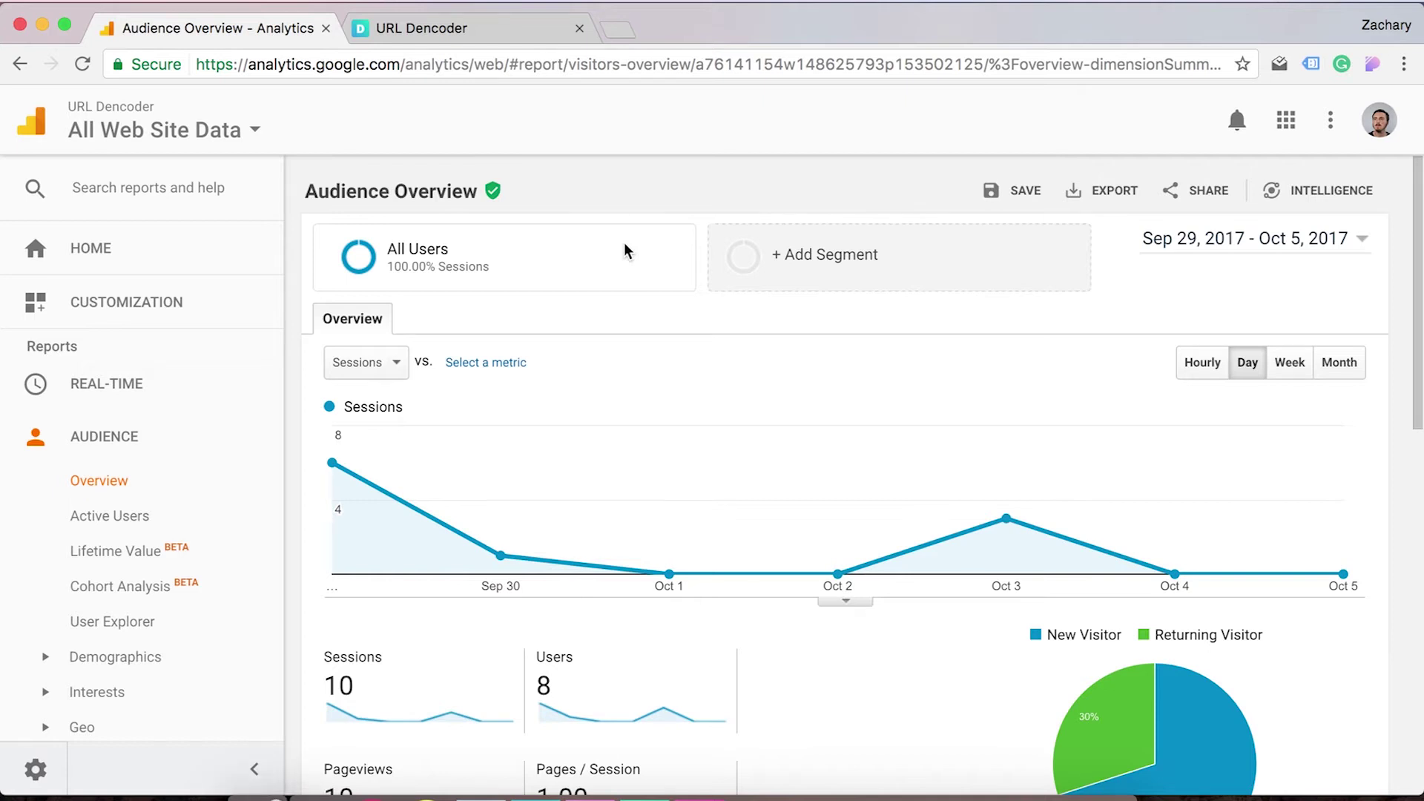
key("super+r")
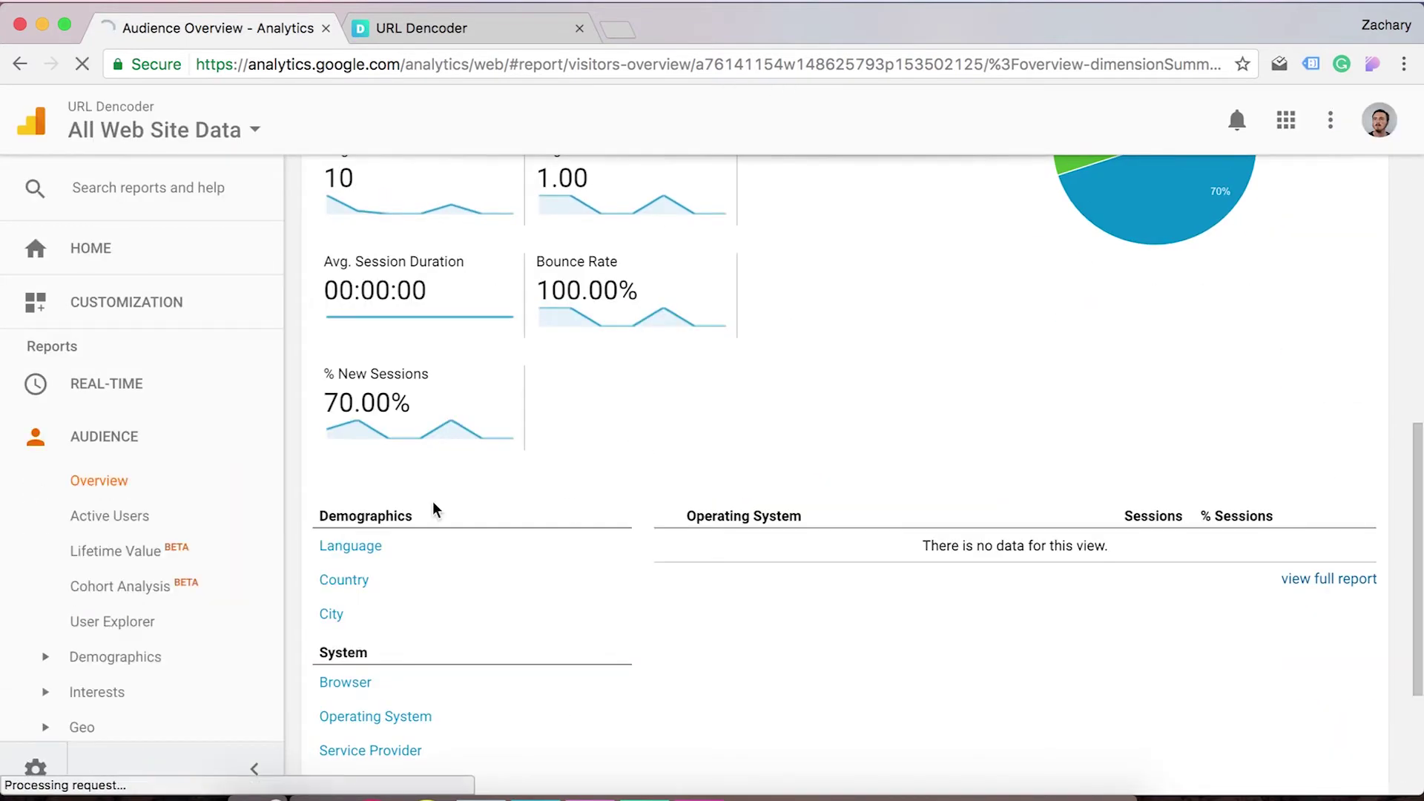
scroll(433, 501, "down", 3)
left_click(381, 596)
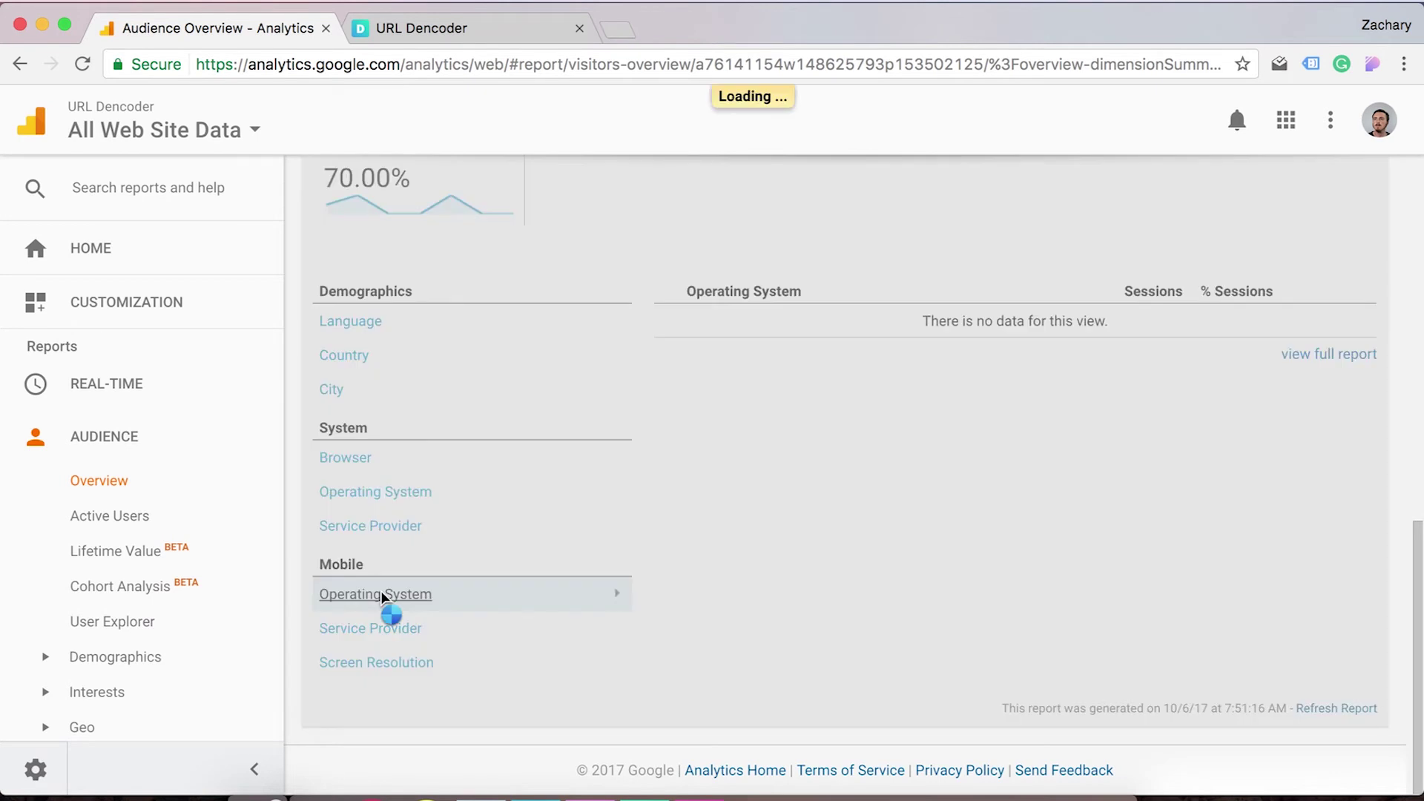
left_click(375, 630)
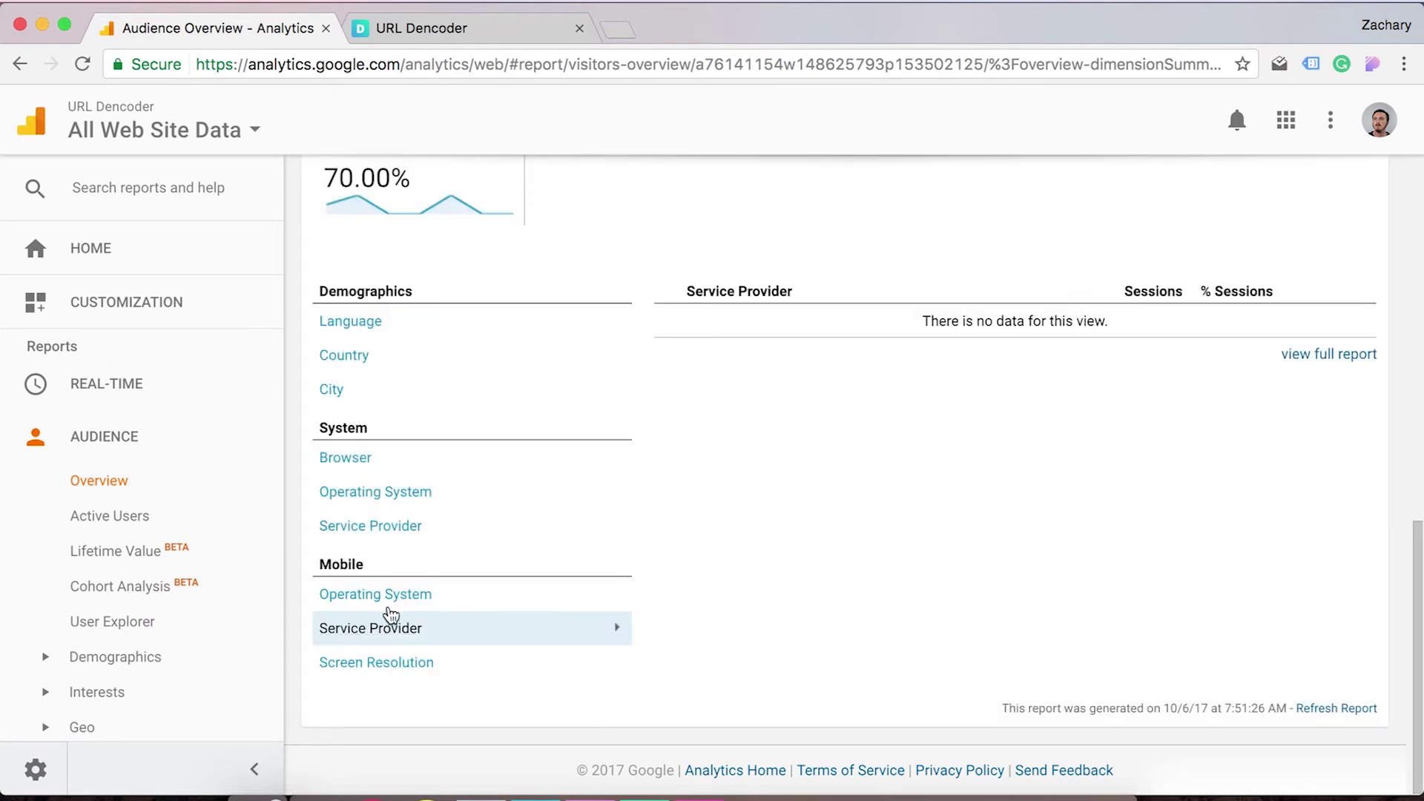
left_click(416, 597)
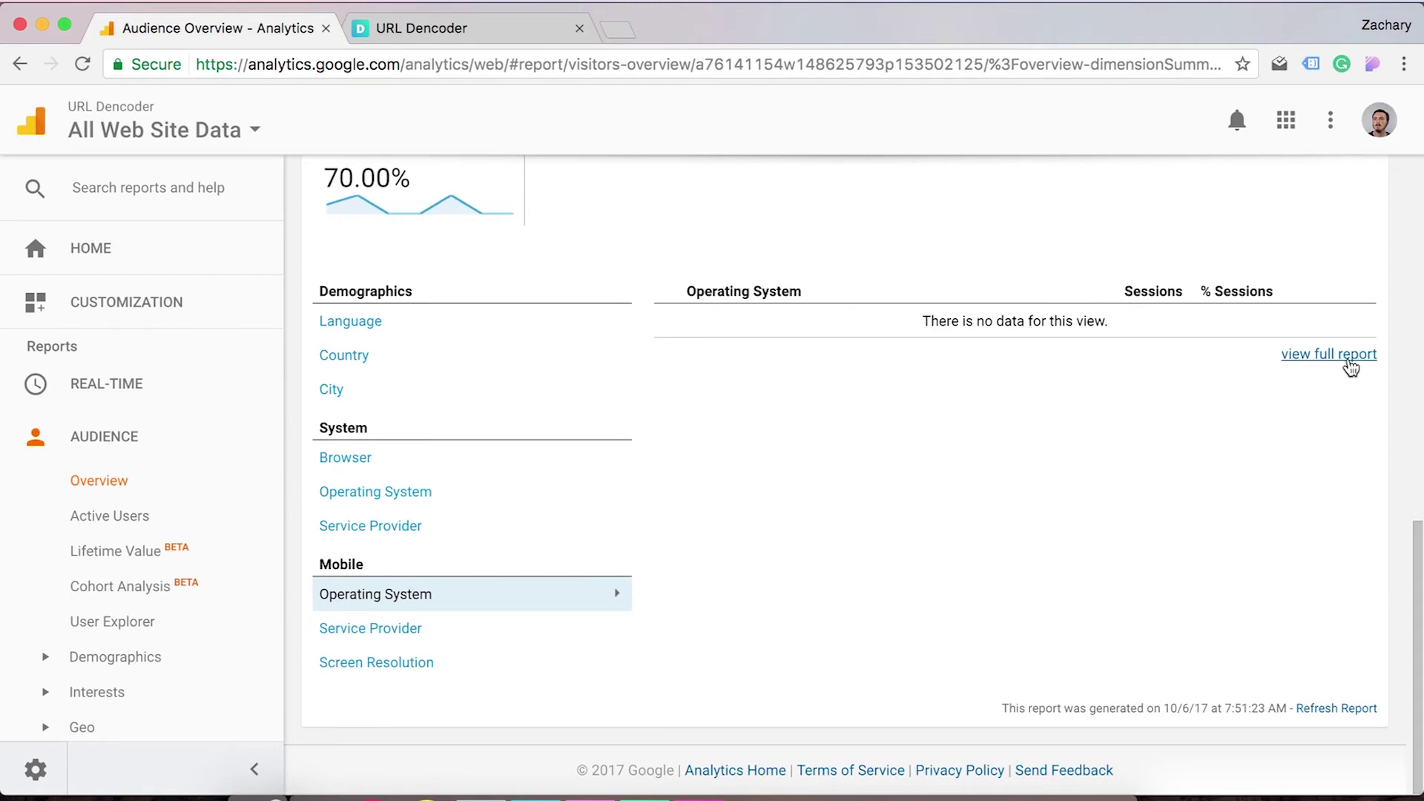
View the full Devices report for mobile operating systems, then return to the Audience Overview's Mobile breakdown.
left_click(1349, 362)
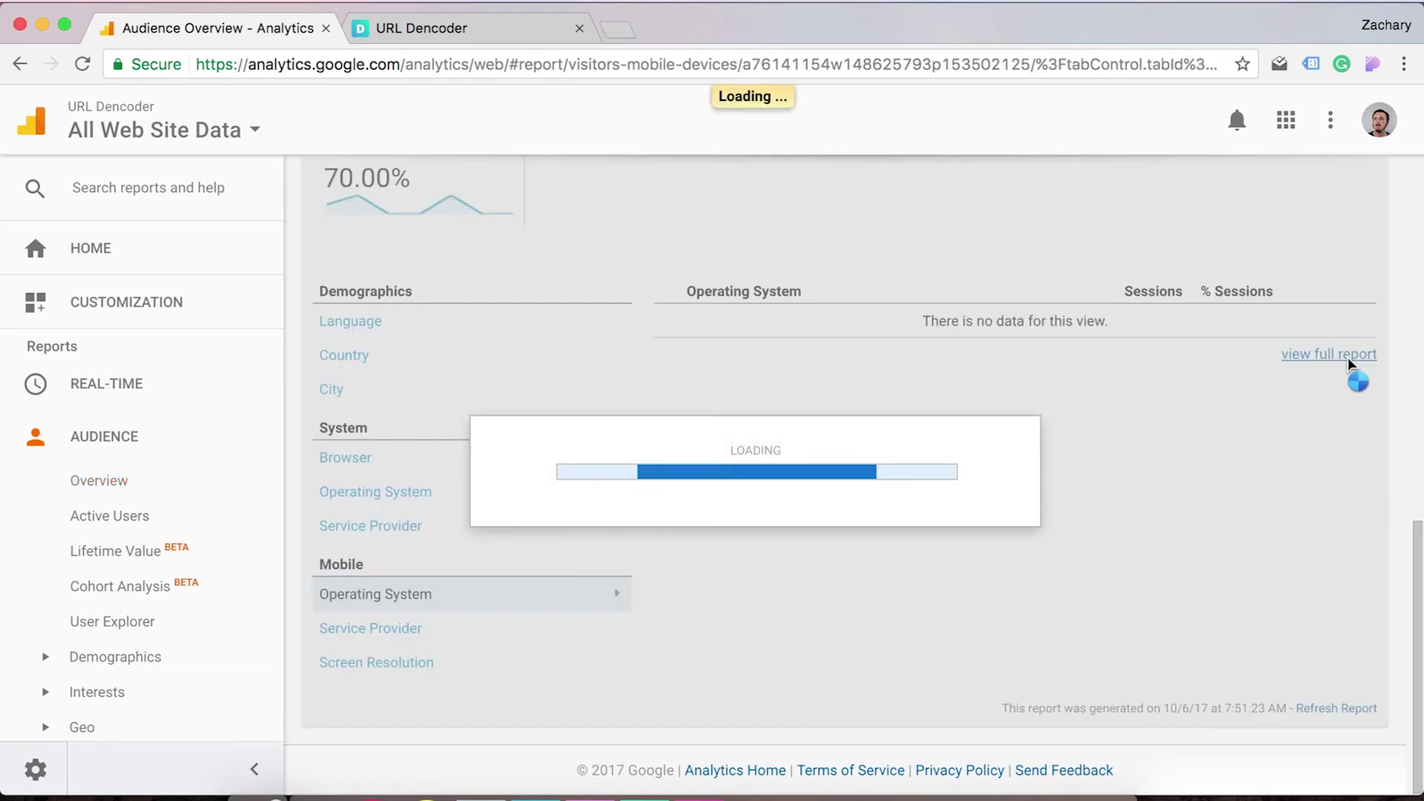
scroll(935, 547, "up", 5)
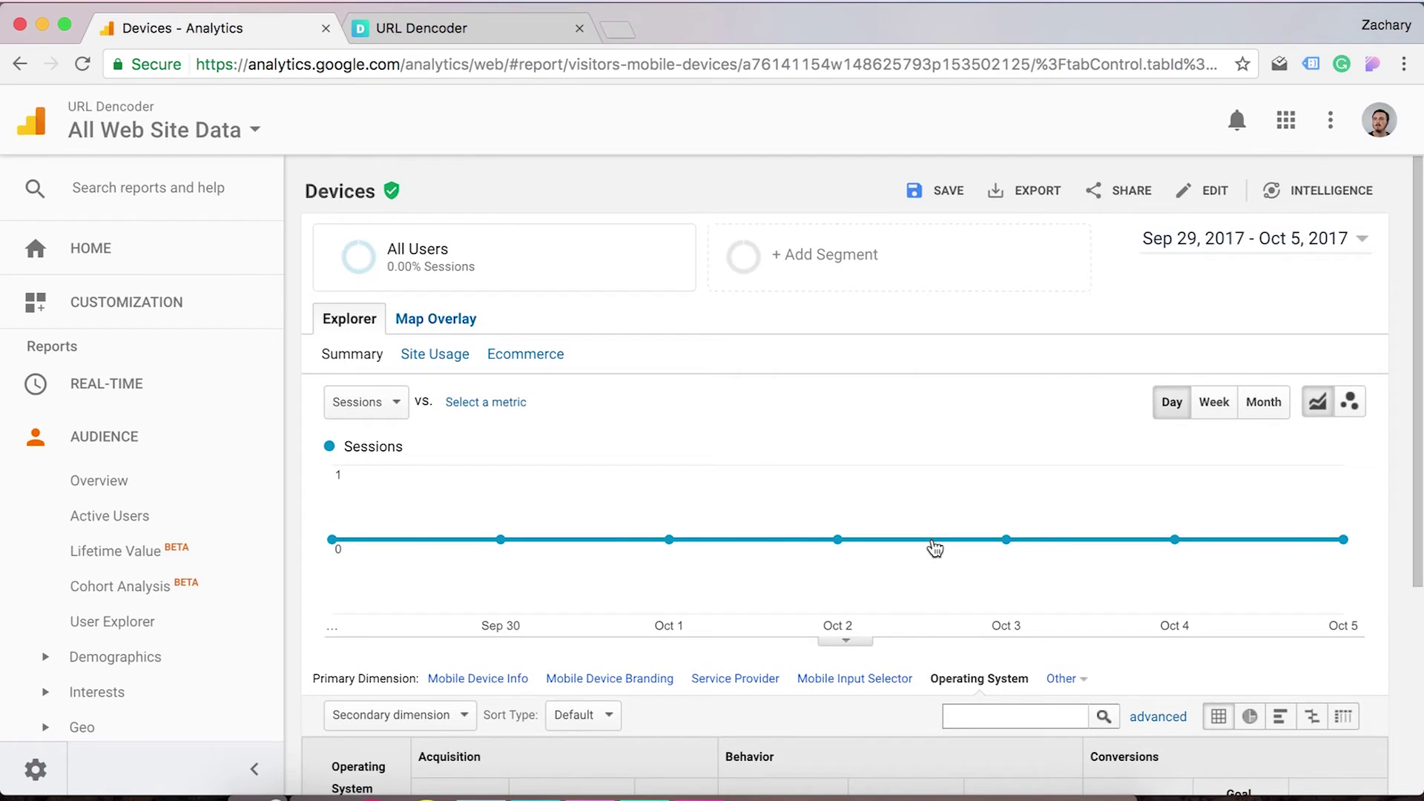
key("super+bracketleft")
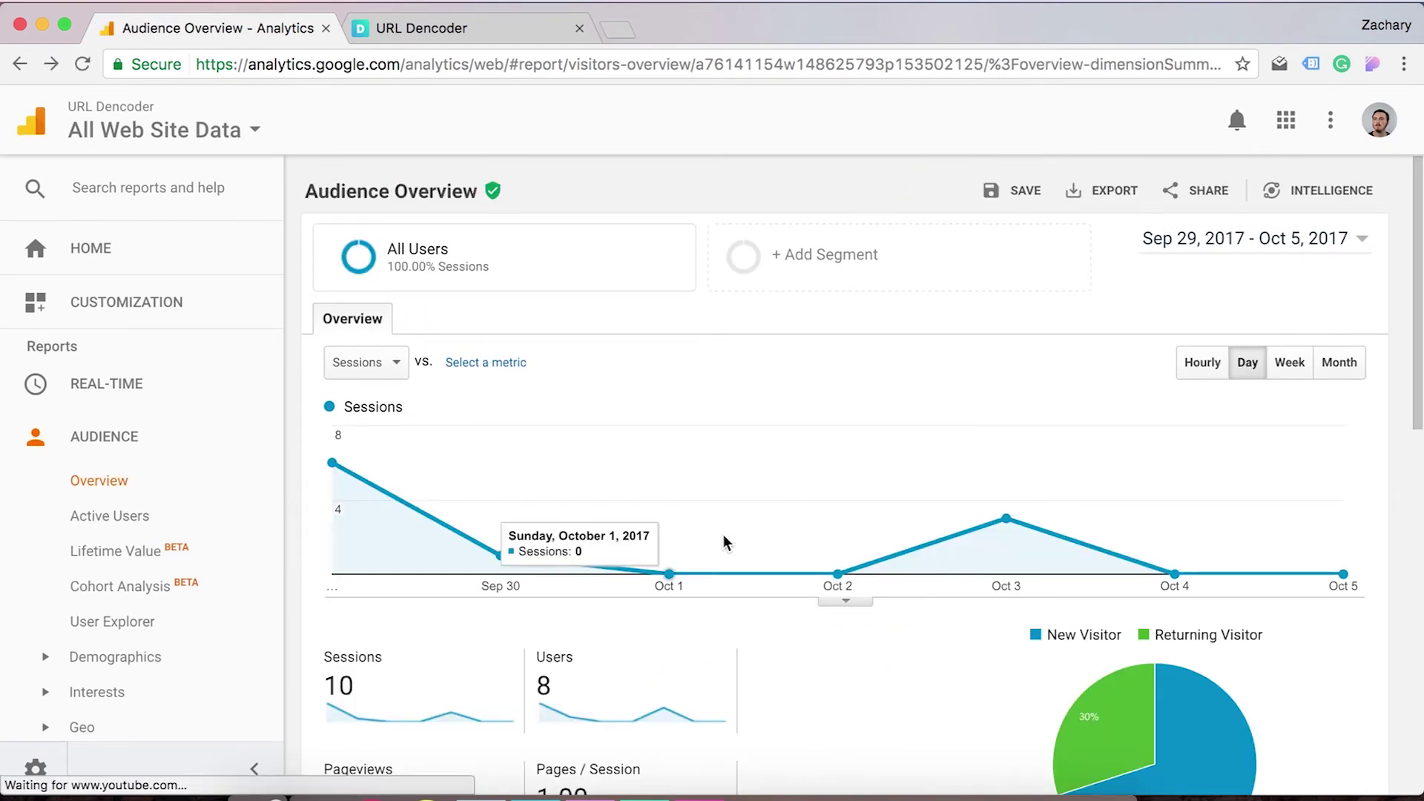
scroll(724, 543, "down", 8)
scroll(723, 543, "down", 5)
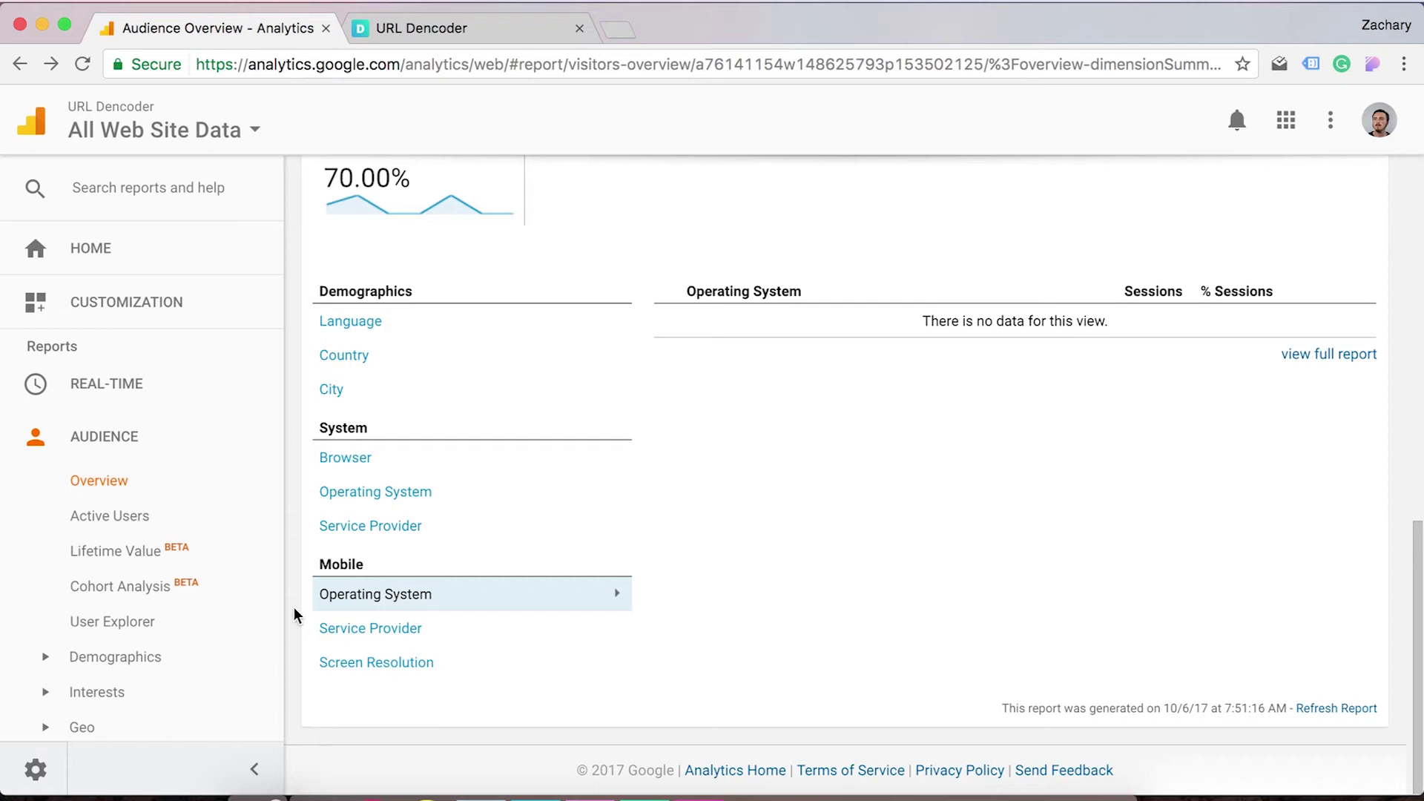
Open the Active Users report and examine its chart and the 1, 7, 14 and 30 Day Active Users figures.
left_click(222, 524)
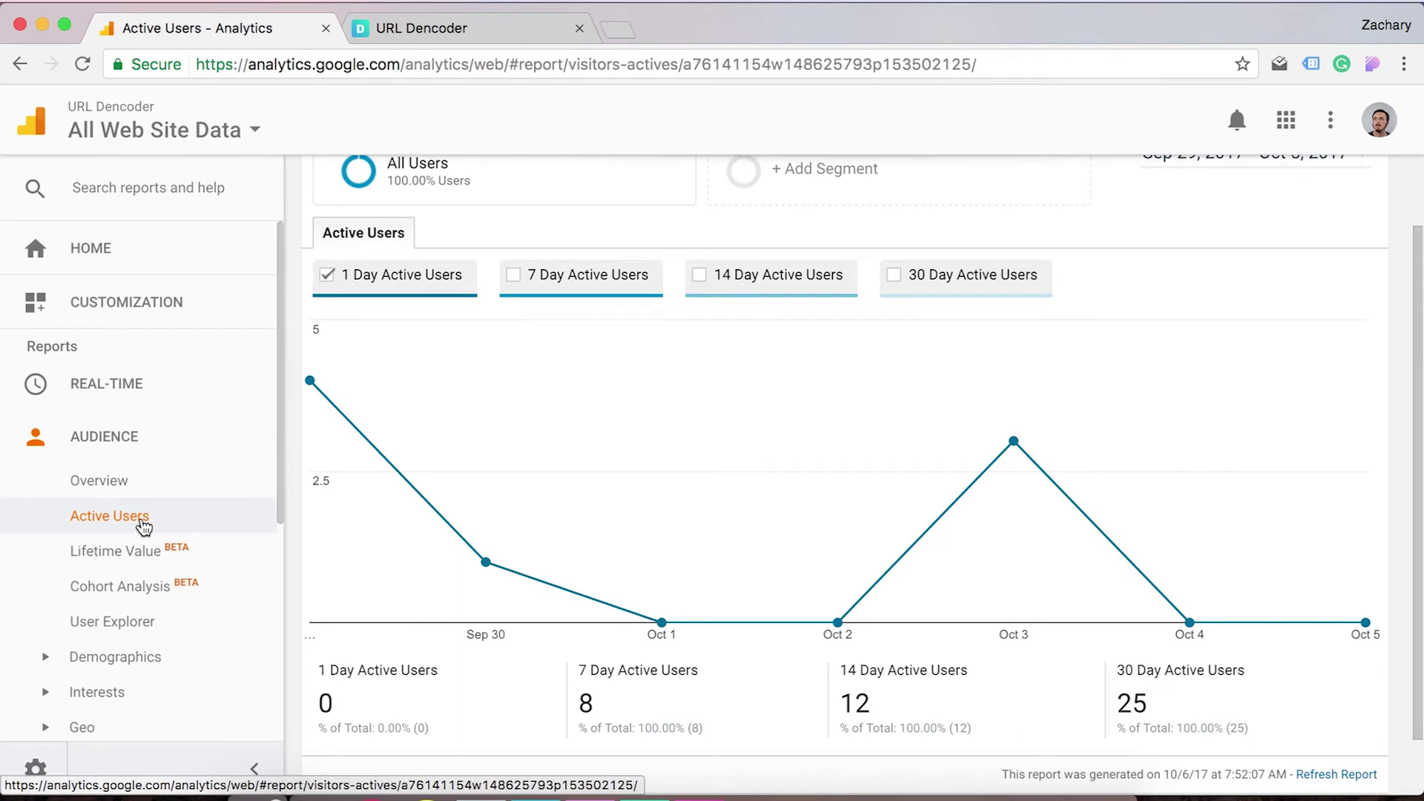
mouse_move(422, 673)
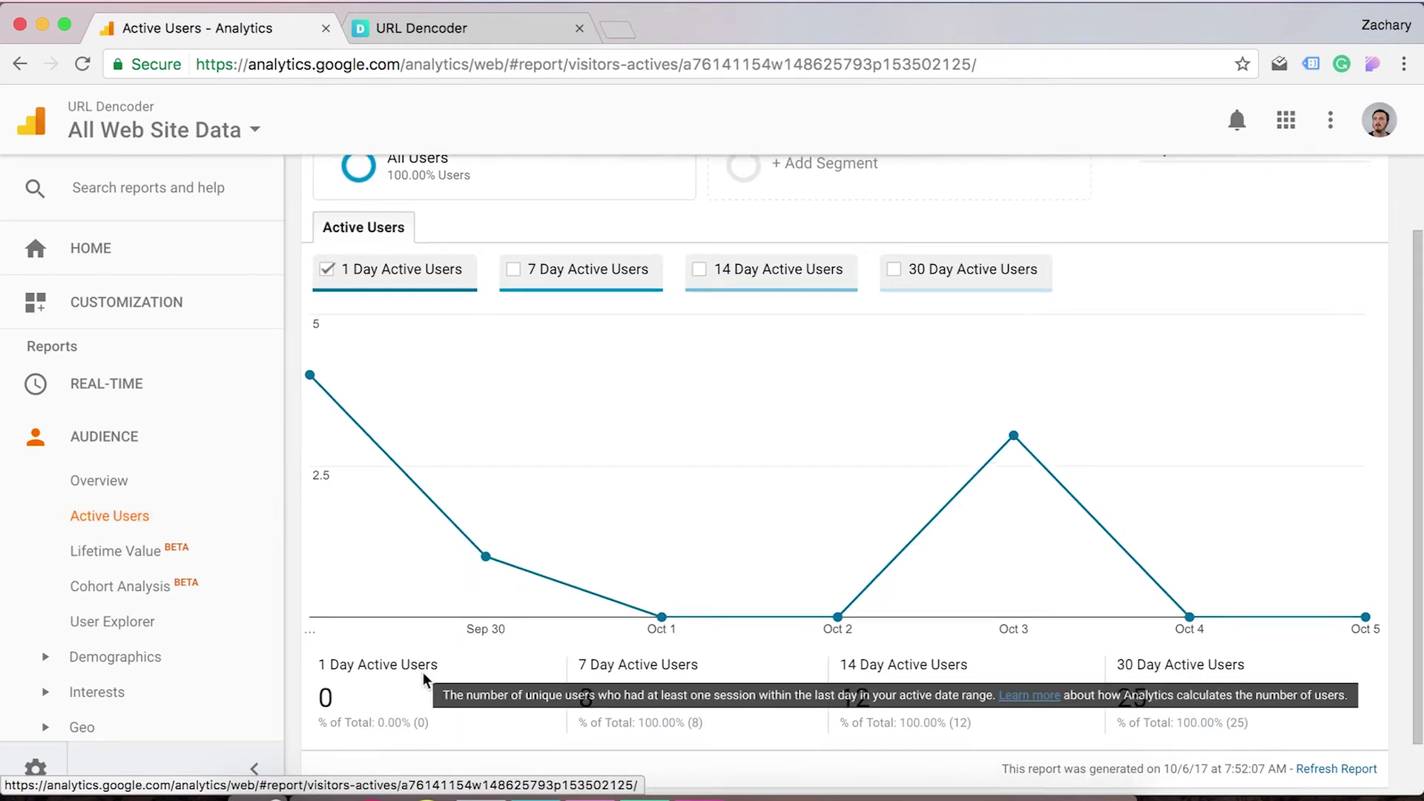
scroll(423, 672, "down", 1)
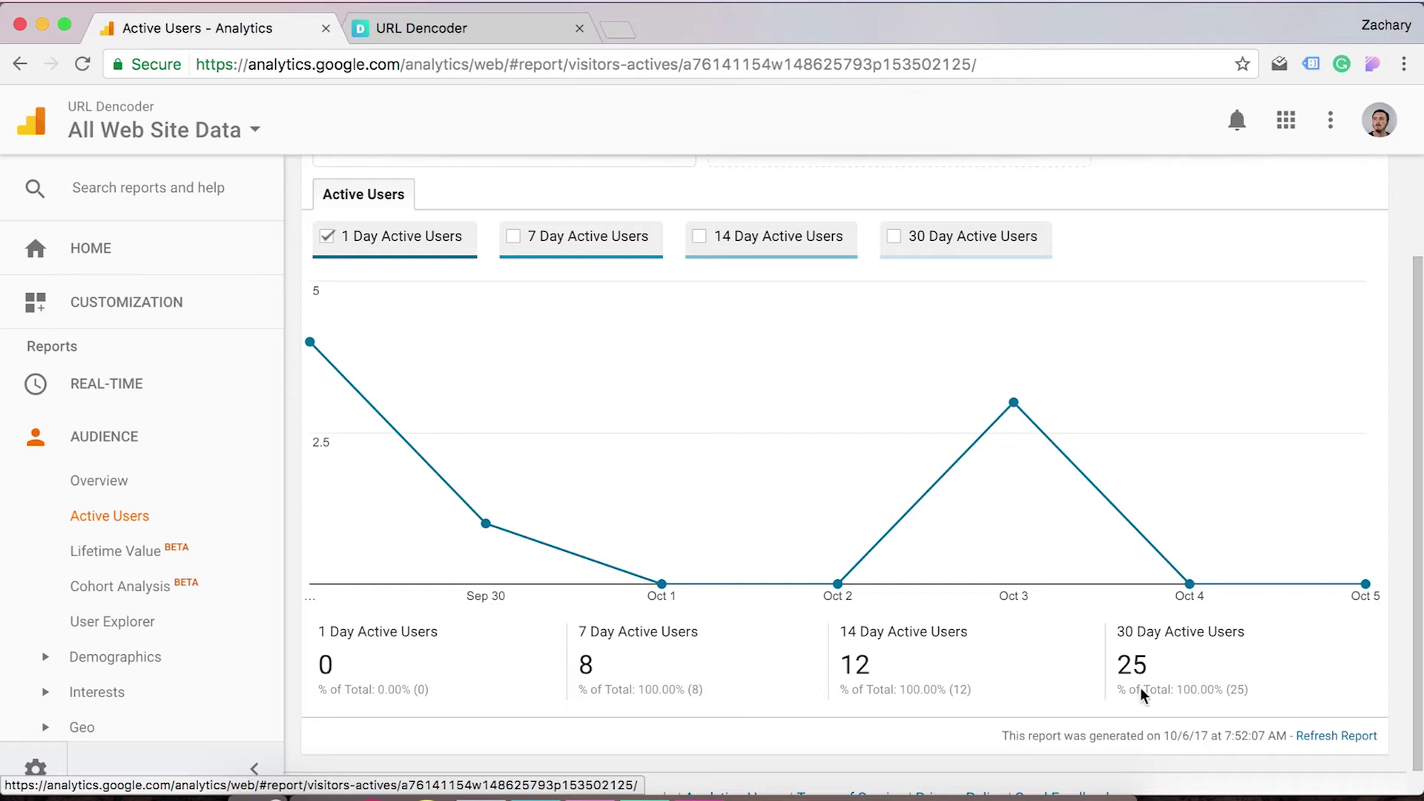
scroll(646, 544, "up", 1)
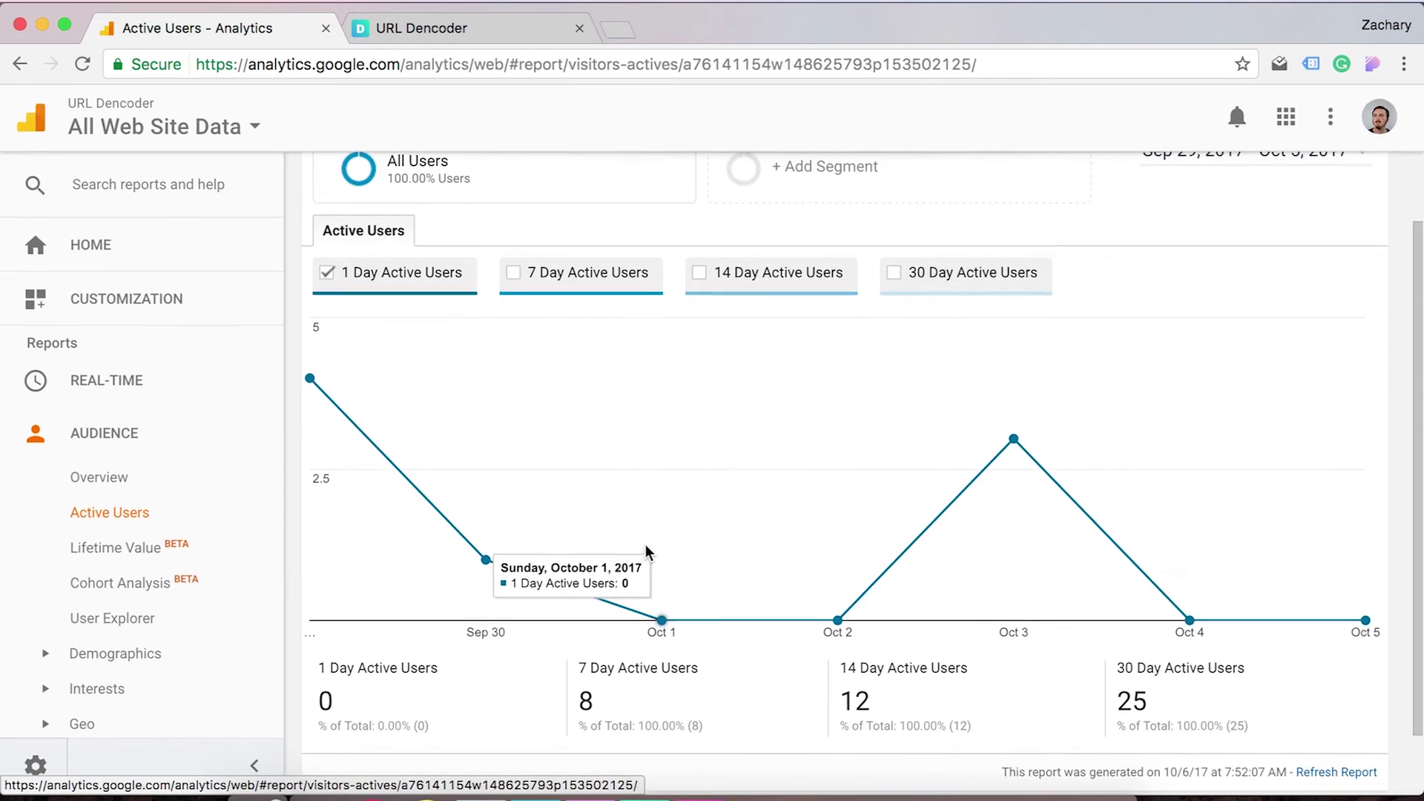
Plot the 7, 14 and 30 Day Active Users for comparison, then keep only the 1 Day and 7 Day lines in the chart.
left_click(519, 276)
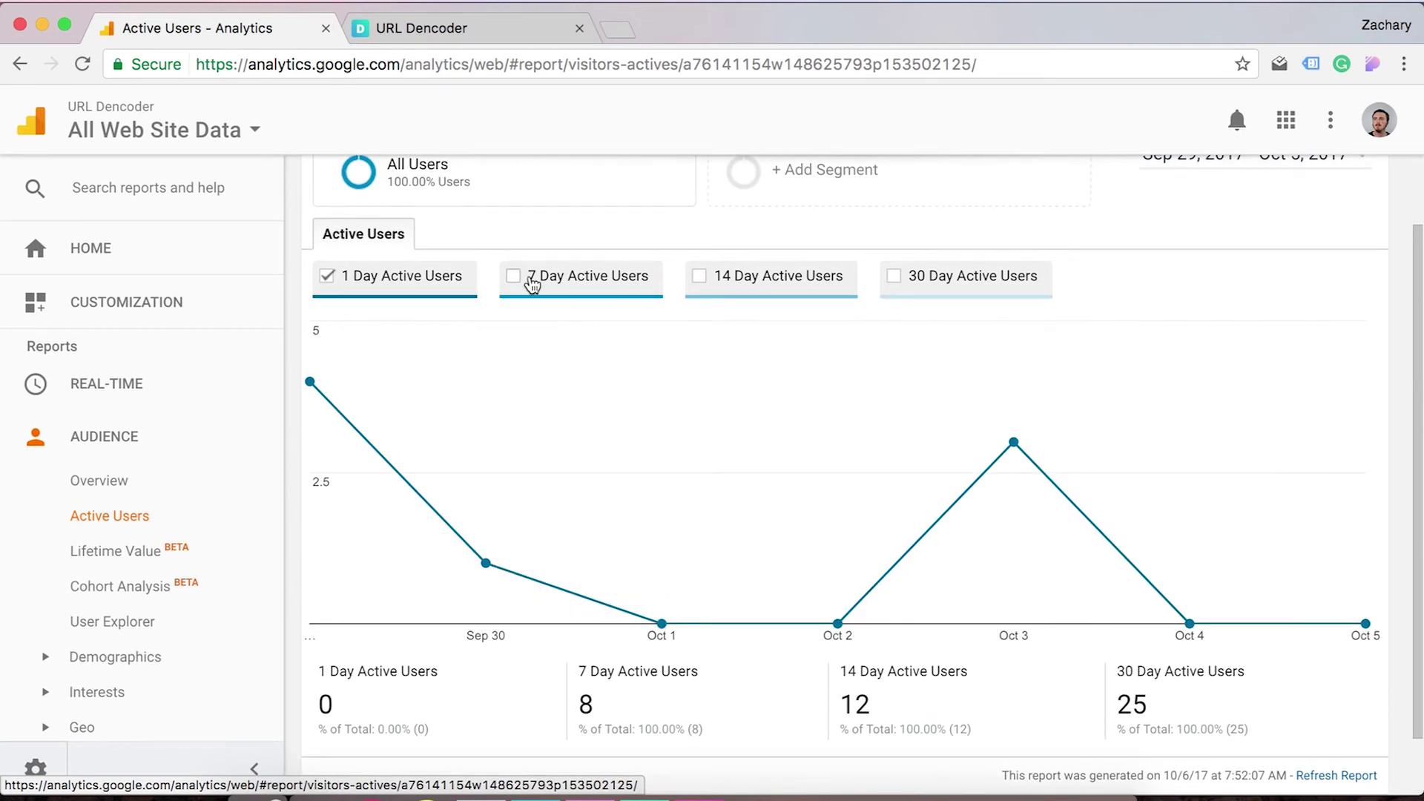
left_click(731, 275)
left_click(933, 290)
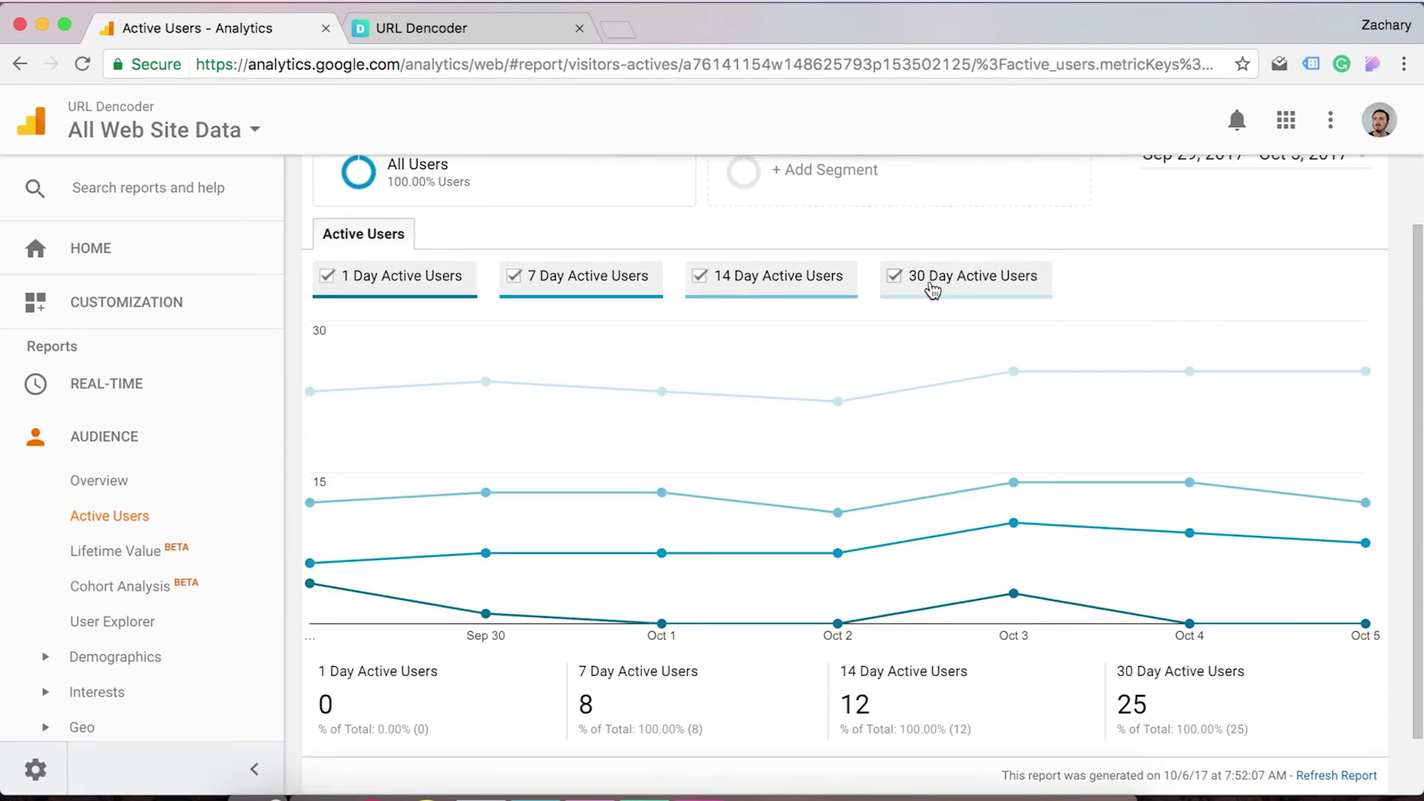
left_click(934, 289)
left_click(779, 285)
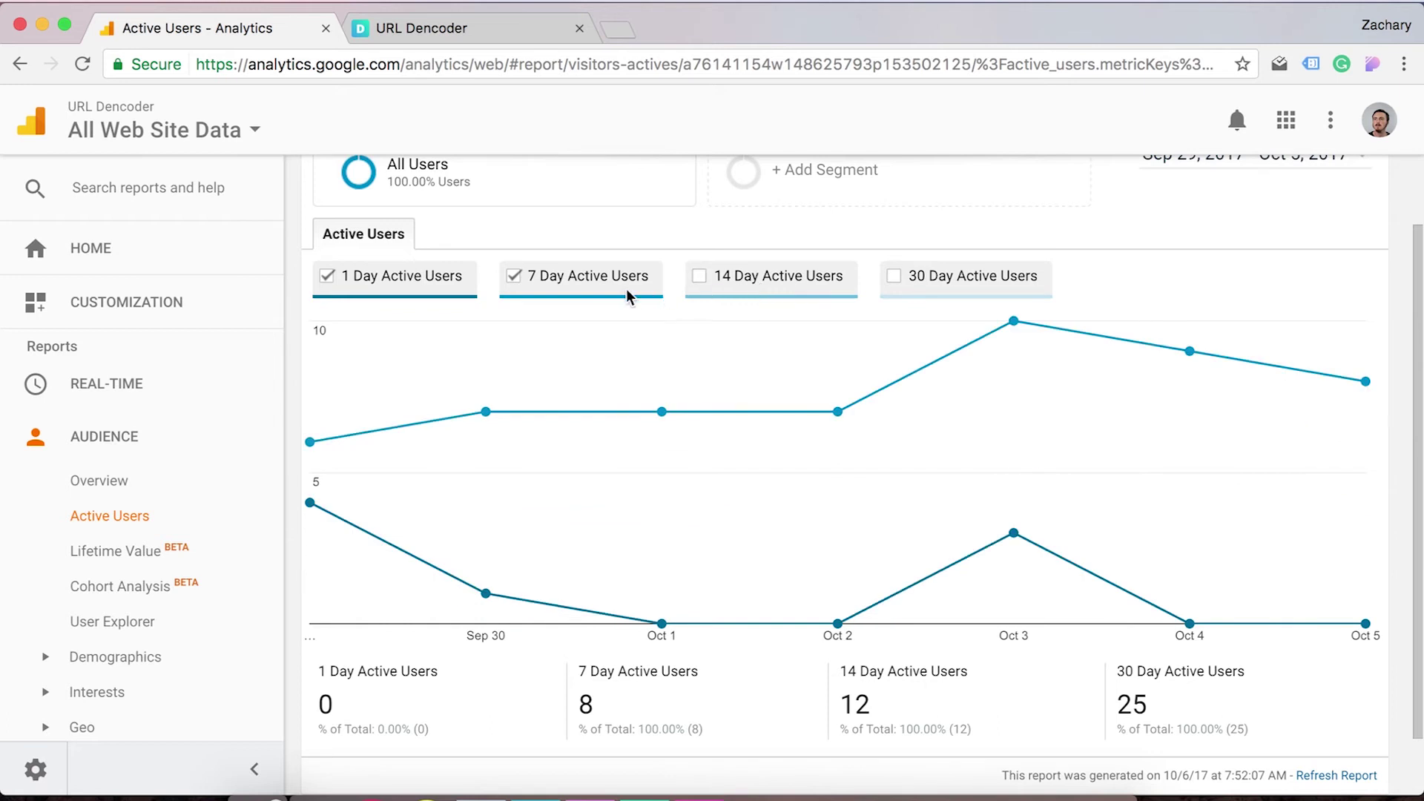
scroll(650, 412, "down", 2)
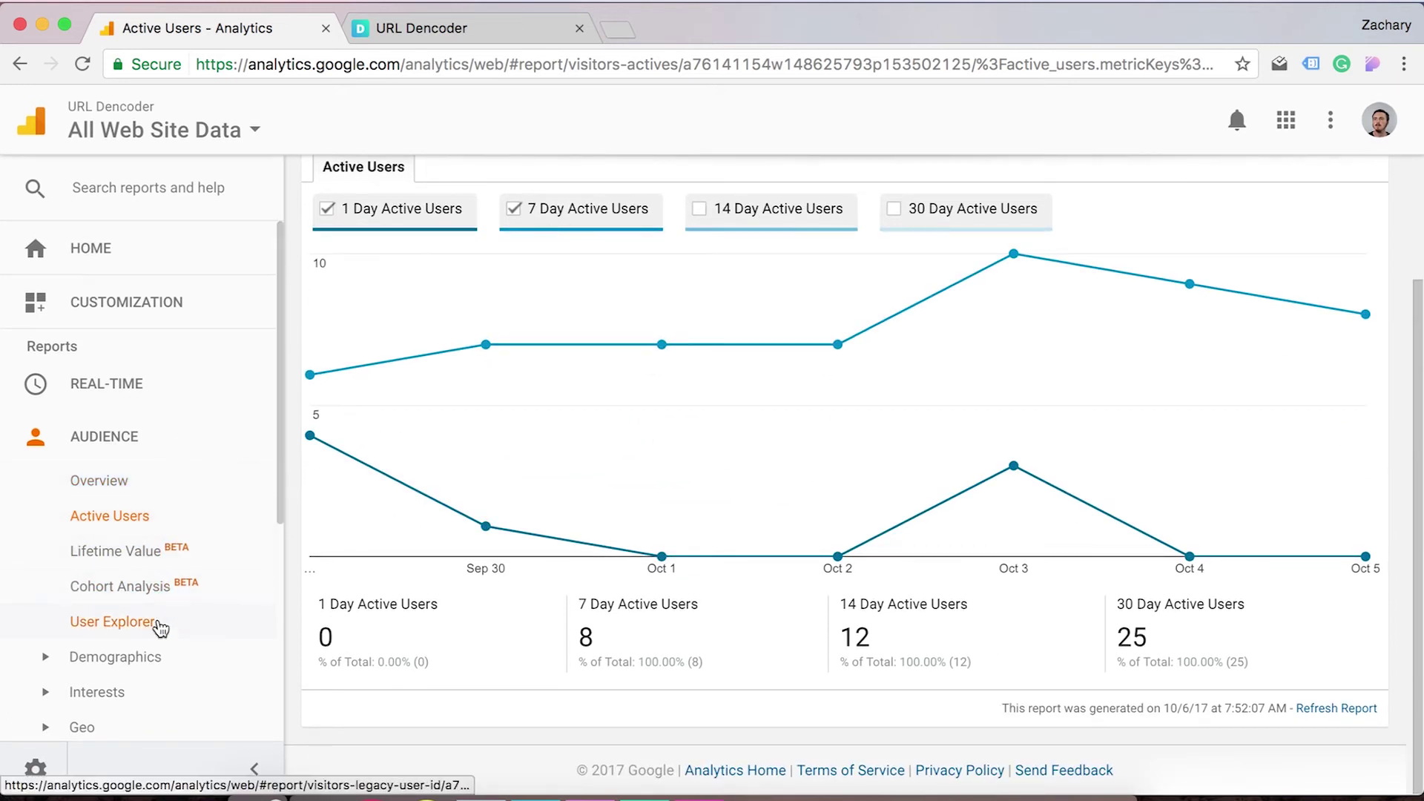
Browse the sample charts on the Demographics Overview page and enable the Demographics and Interest Reports.
left_click(118, 665)
left_click(113, 692)
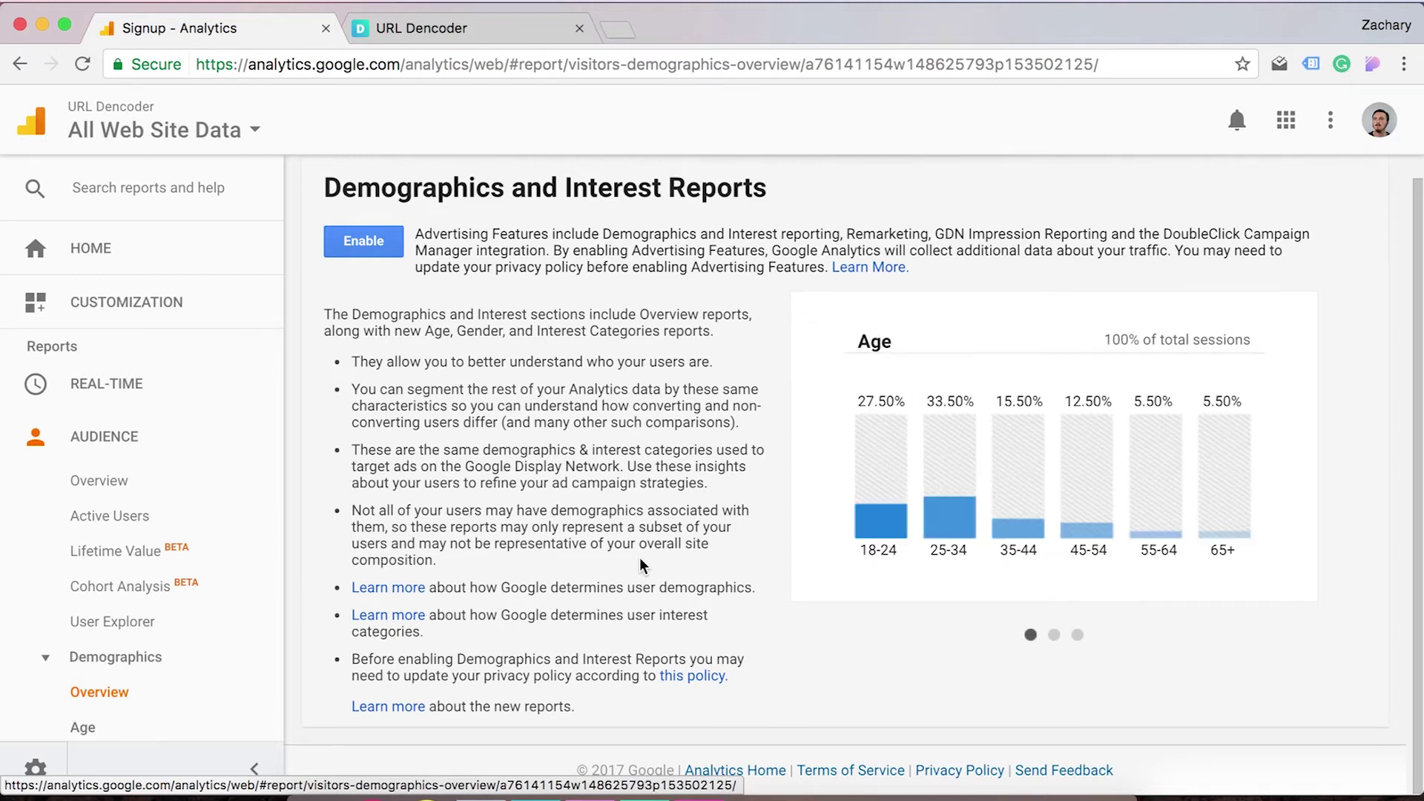
left_click(1054, 636)
left_click(1077, 635)
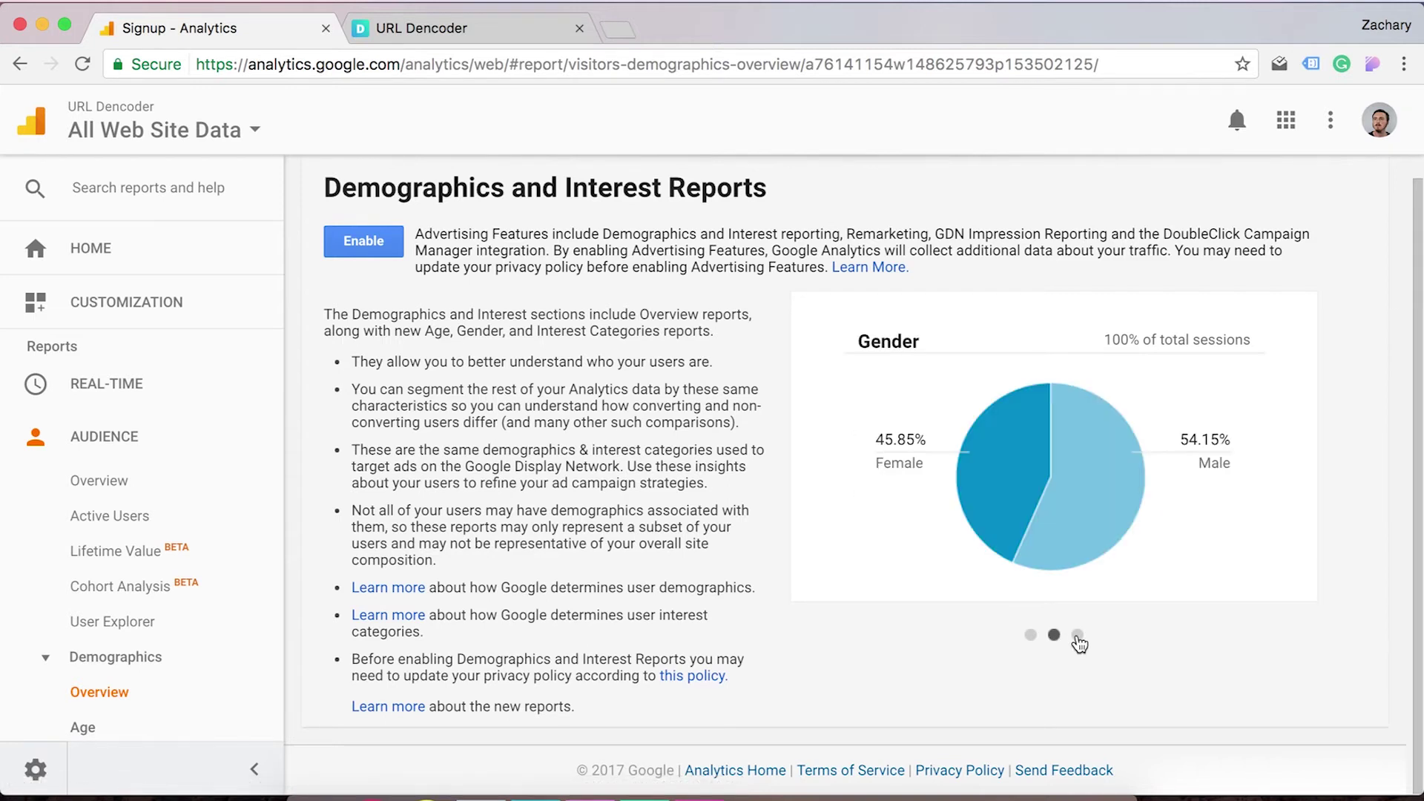
left_click(370, 256)
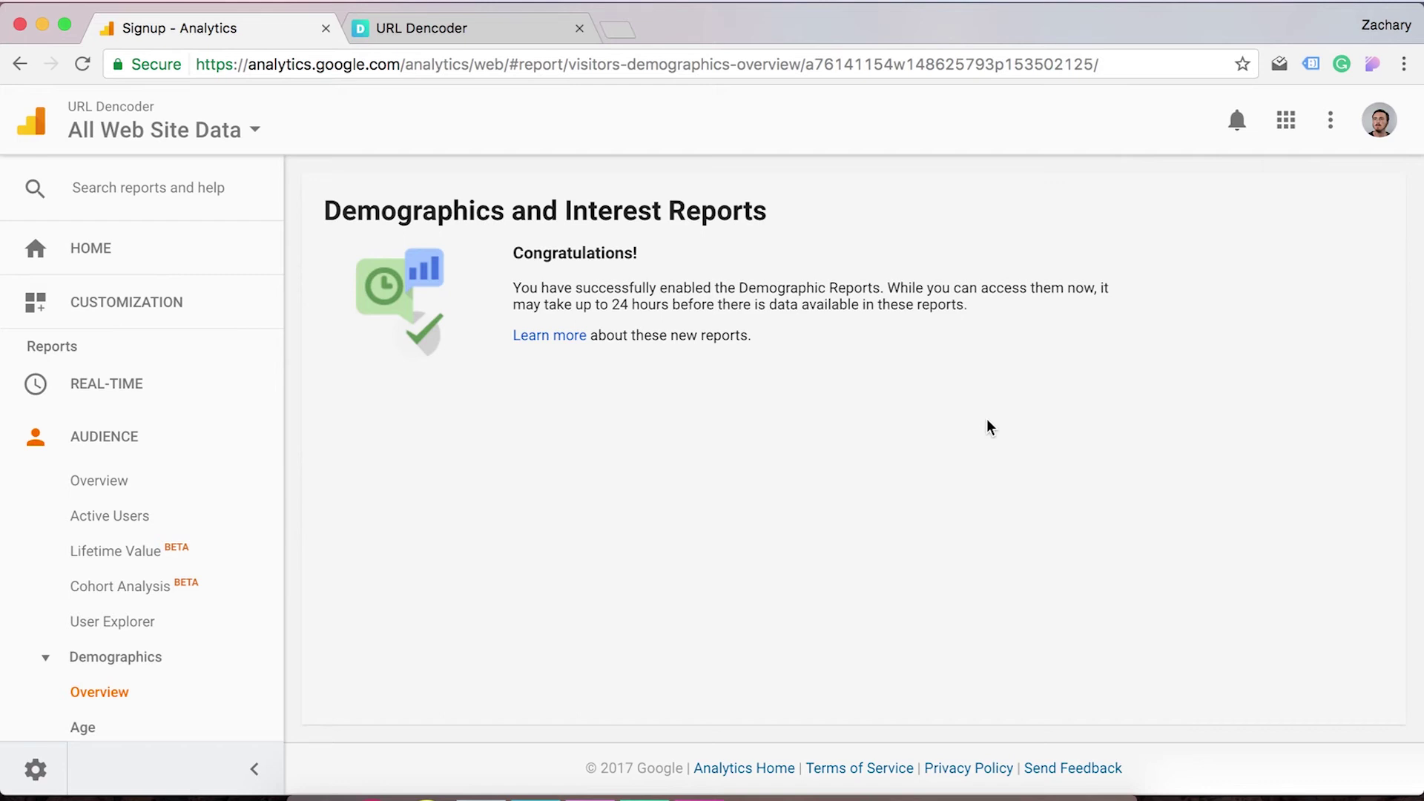
Look over the remaining Audience report categories in the navigation, then collapse the Demographics and Audience sections.
scroll(442, 440, "down", 2)
scroll(119, 629, "down", 6)
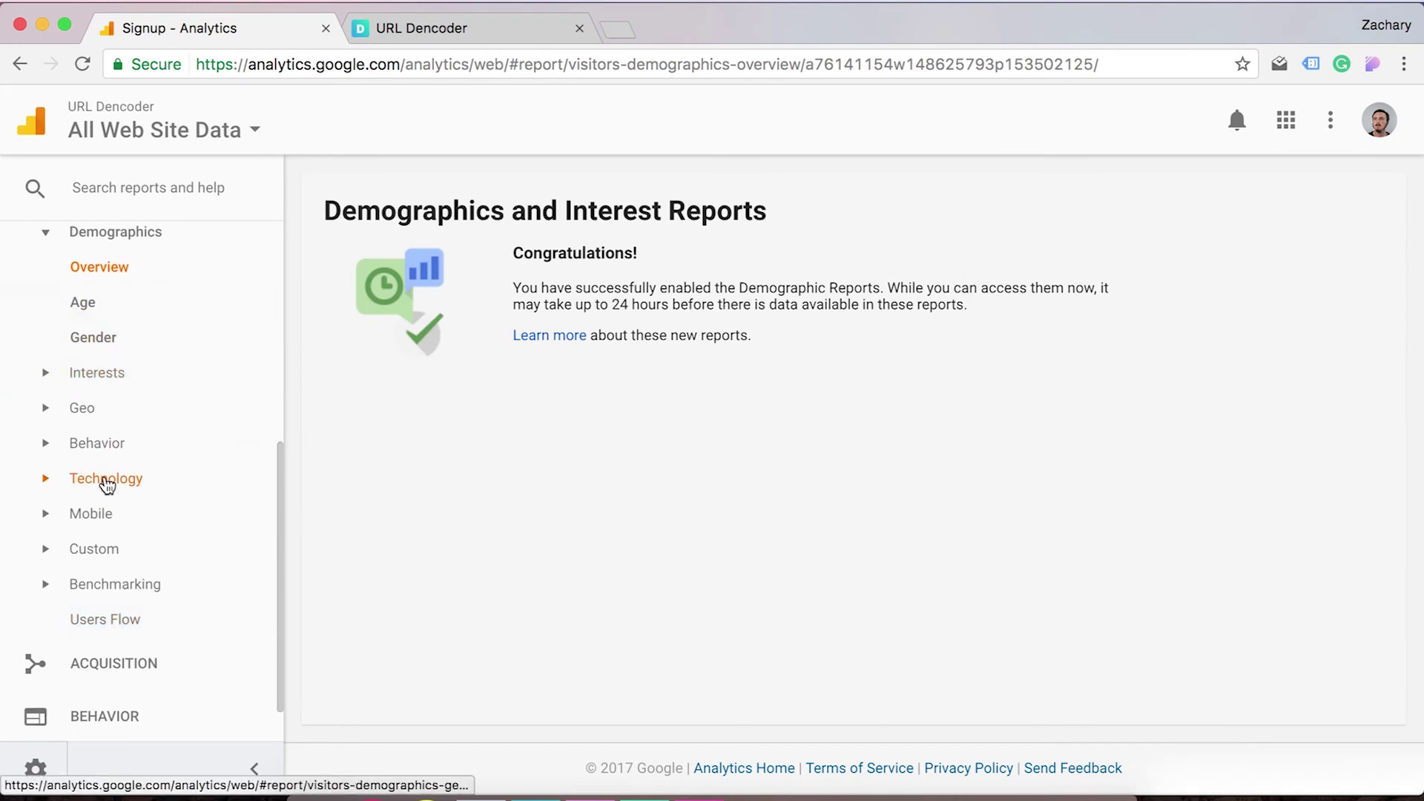
scroll(105, 481, "up", 3)
left_click(46, 361)
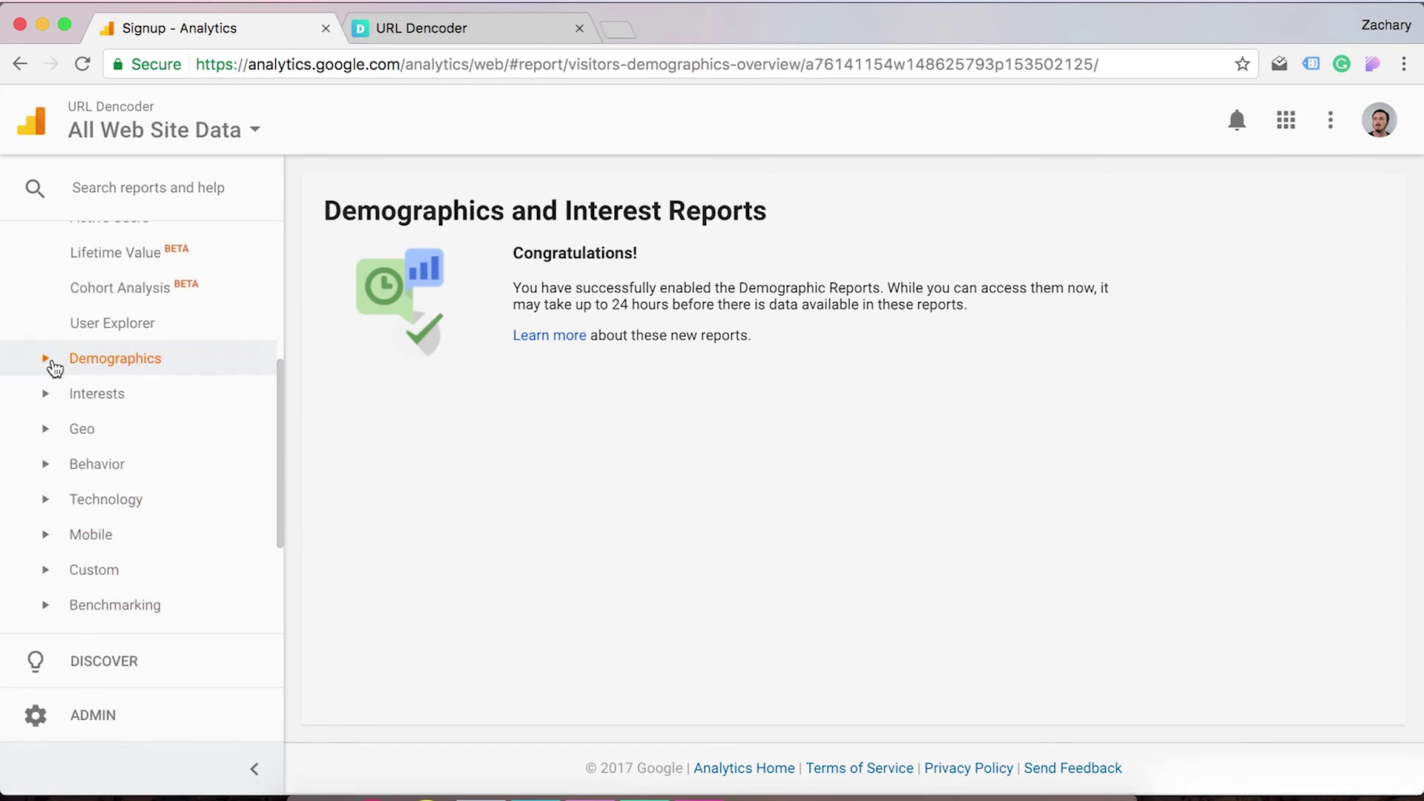
scroll(141, 504, "up", 4)
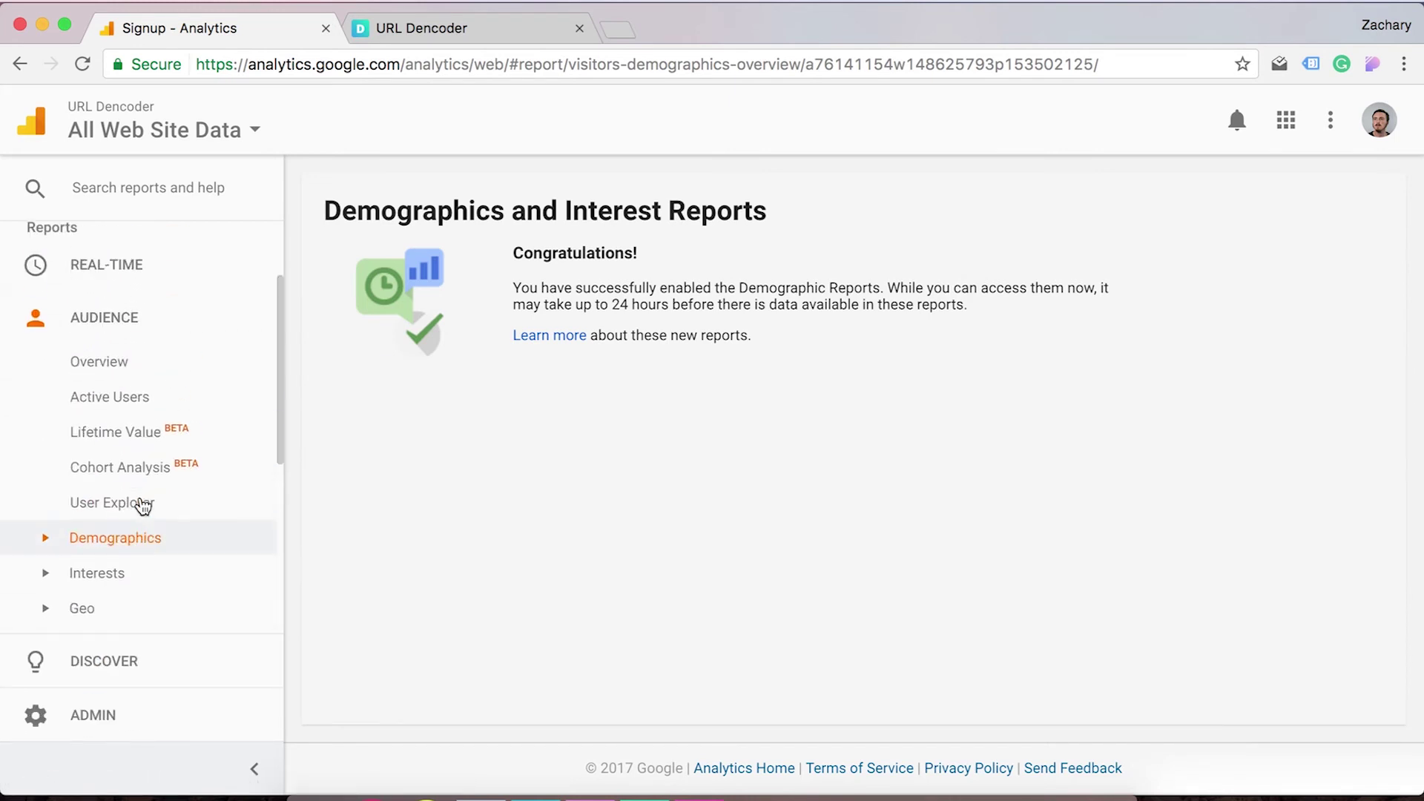
left_click(111, 319)
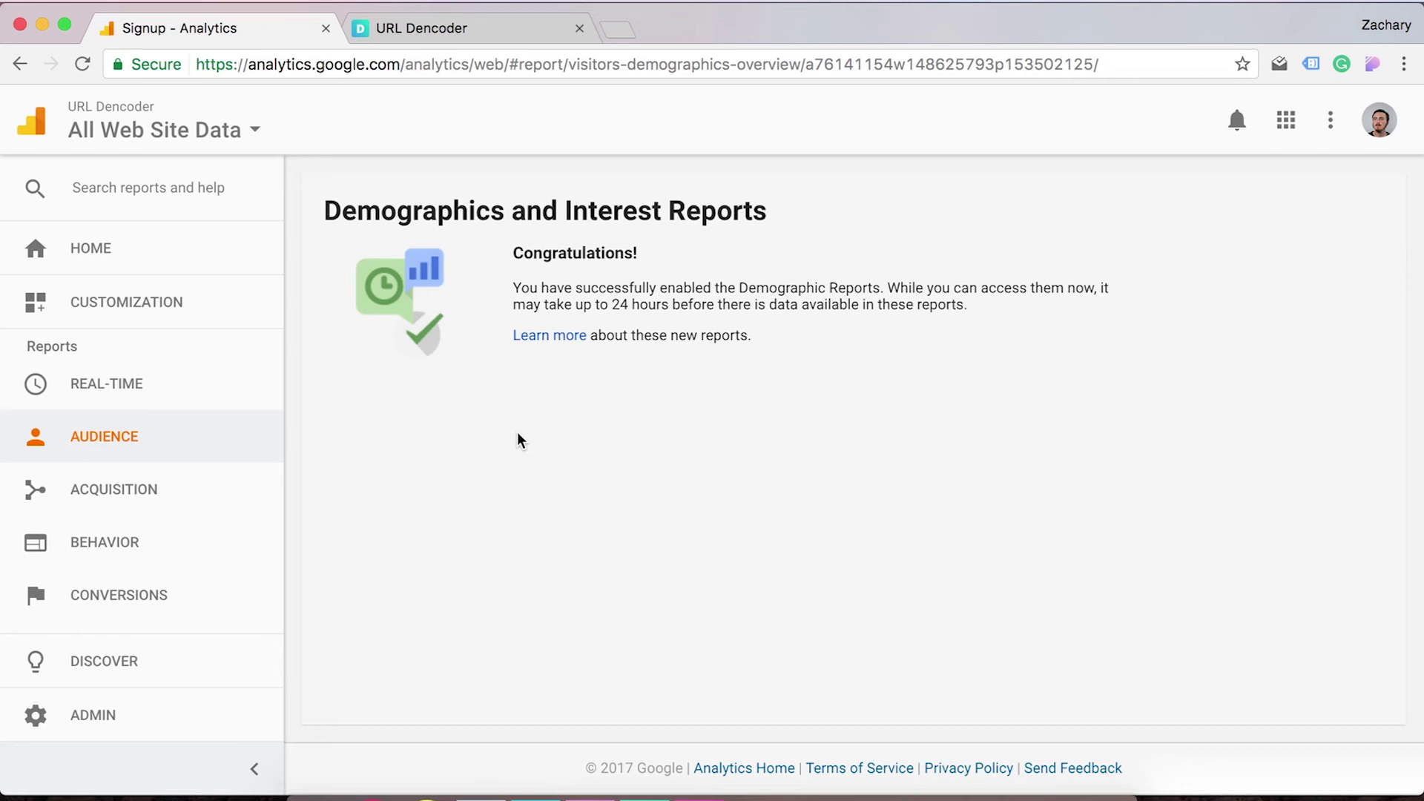
Return to the Google Analytics Home page and close the URL Dencoder browser tab.
left_click(208, 260)
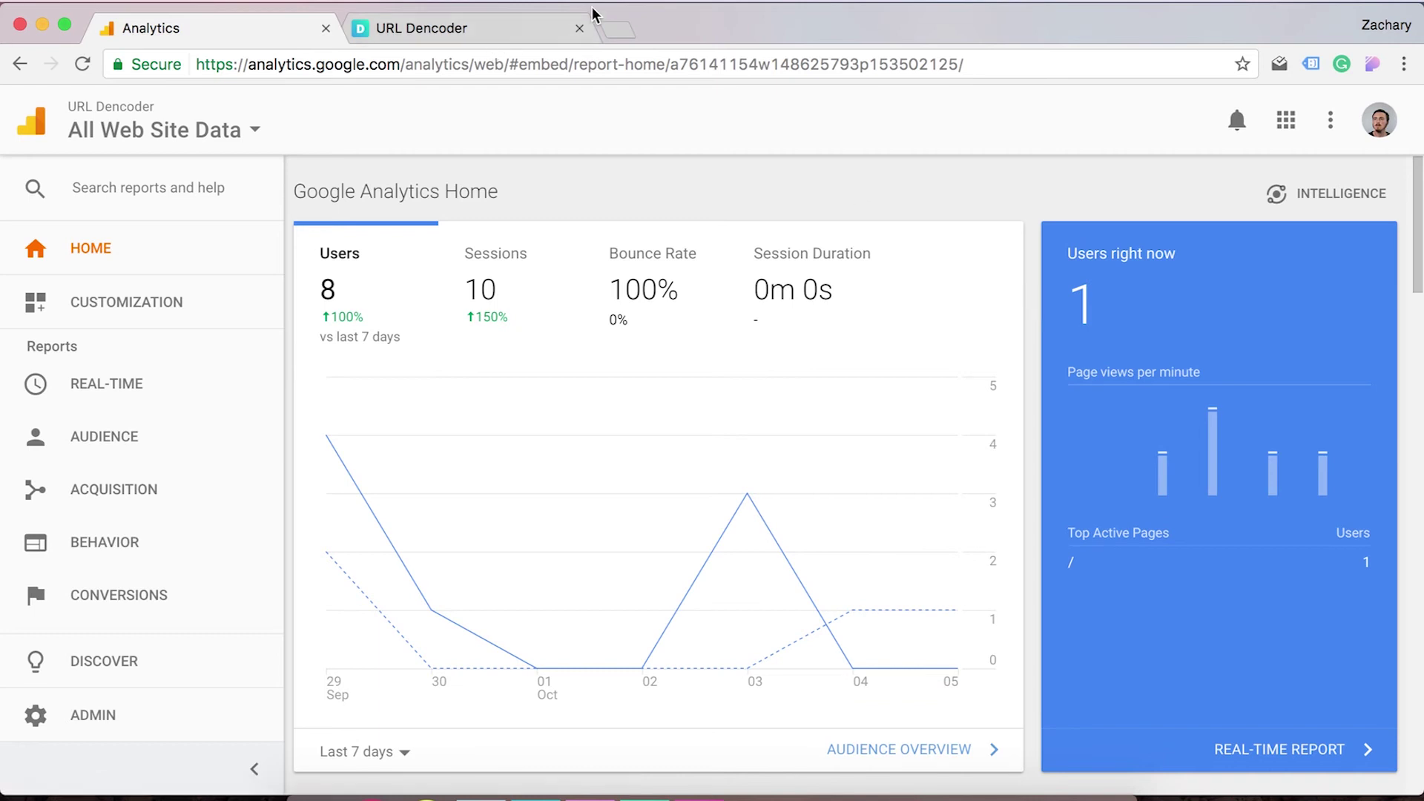
left_click(580, 29)
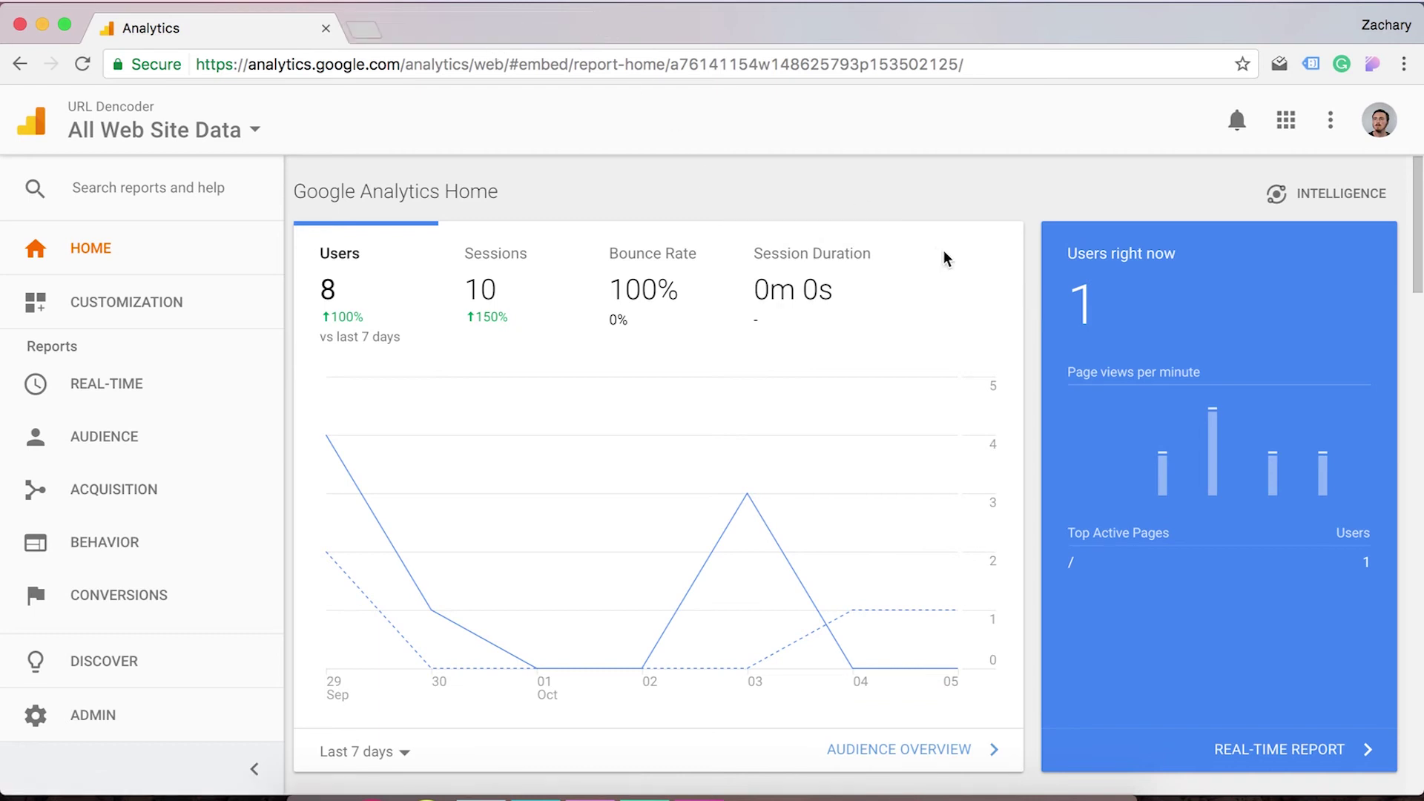
scroll(1035, 297, "down", 2)
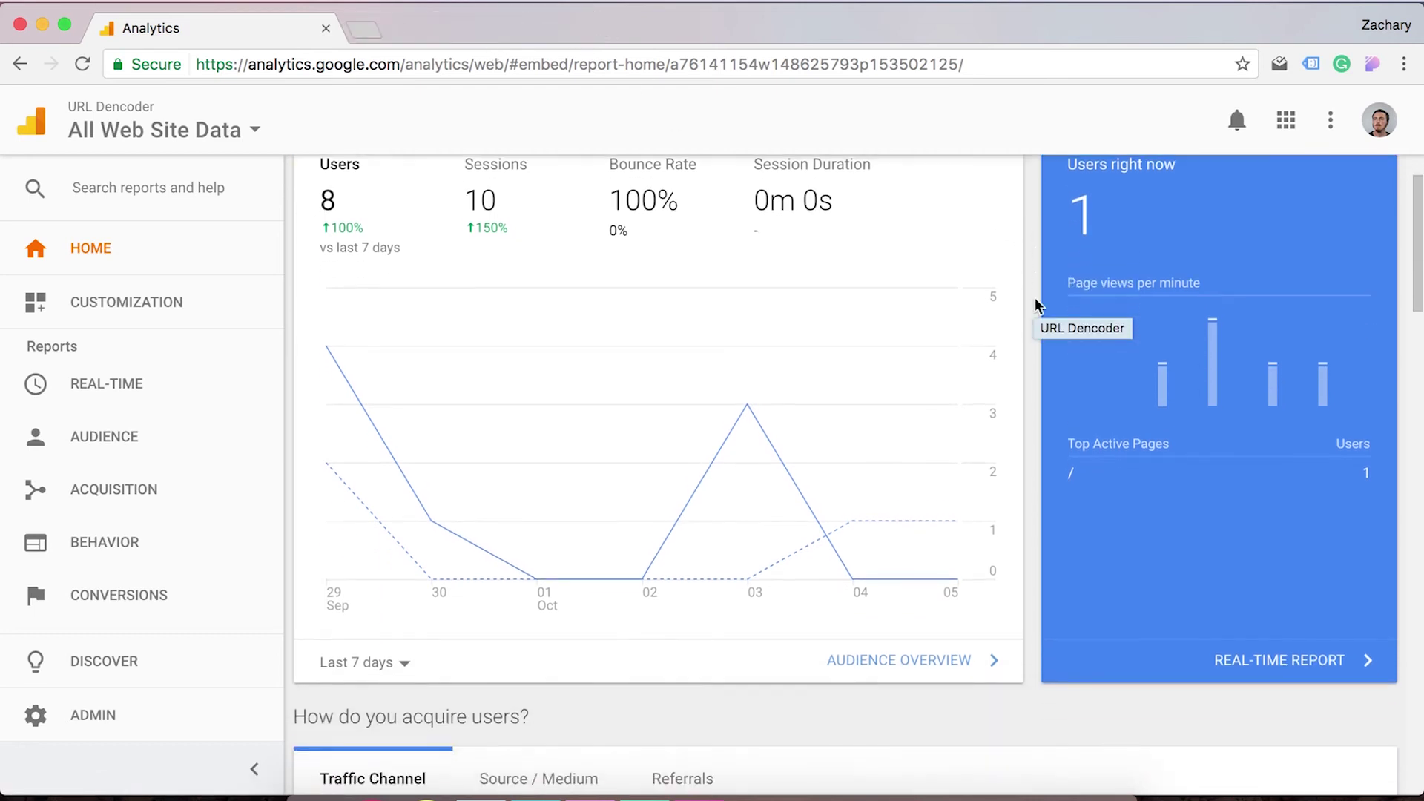
scroll(1035, 296, "up", 1)
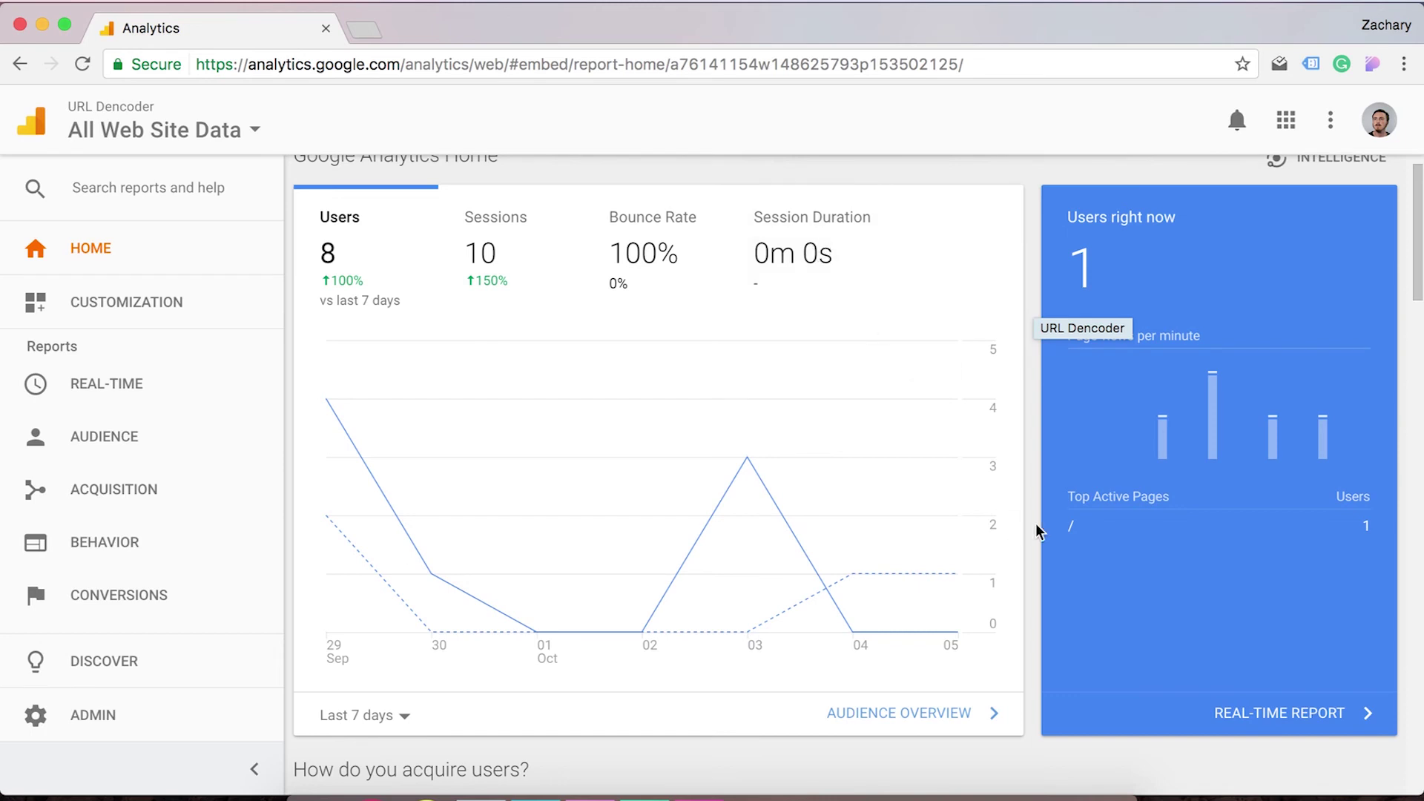
Examine the Traffic Channel chart under "How do you acquire users?", including the 03 Oct bar, then view the Referrals chart.
scroll(1035, 523, "down", 8)
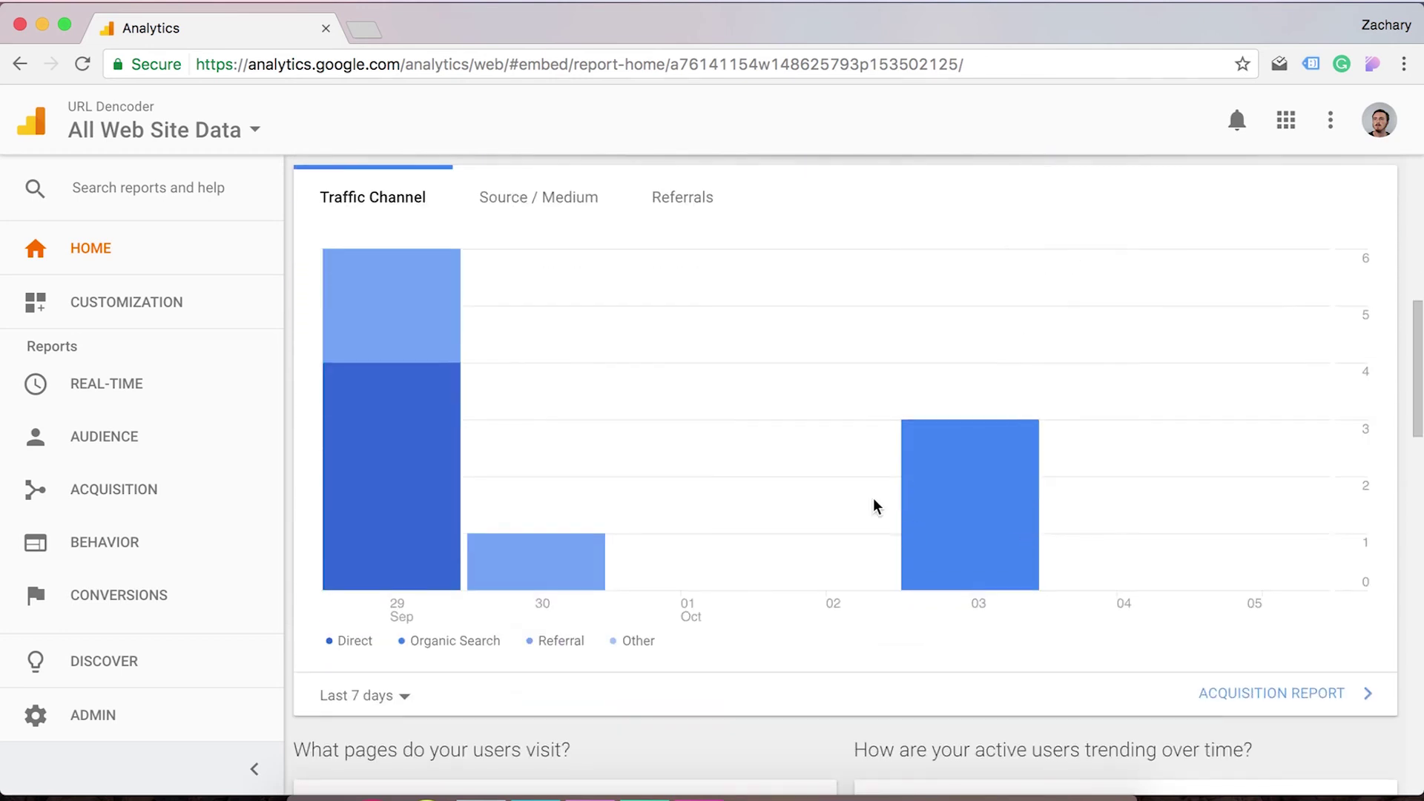
scroll(874, 497, "up", 2)
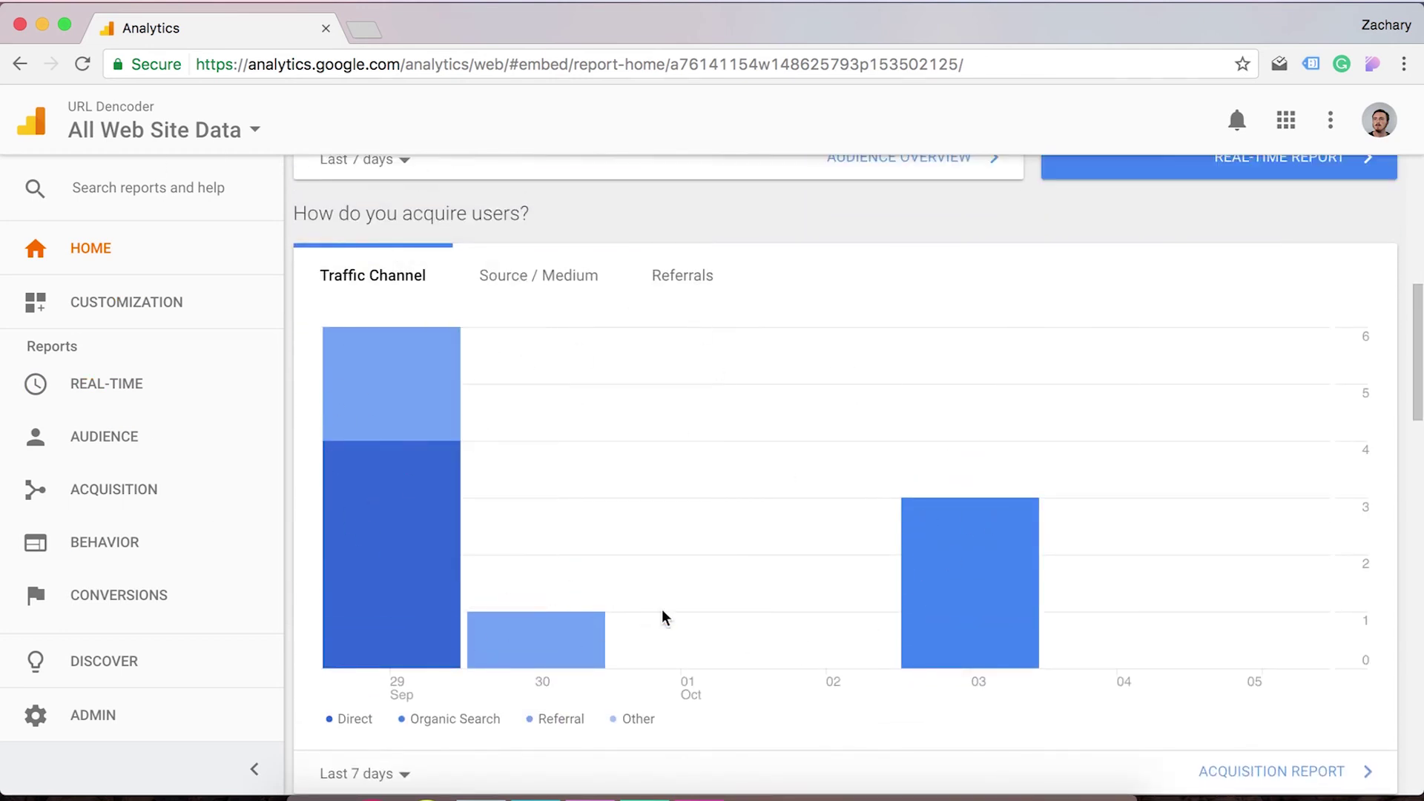
mouse_move(941, 635)
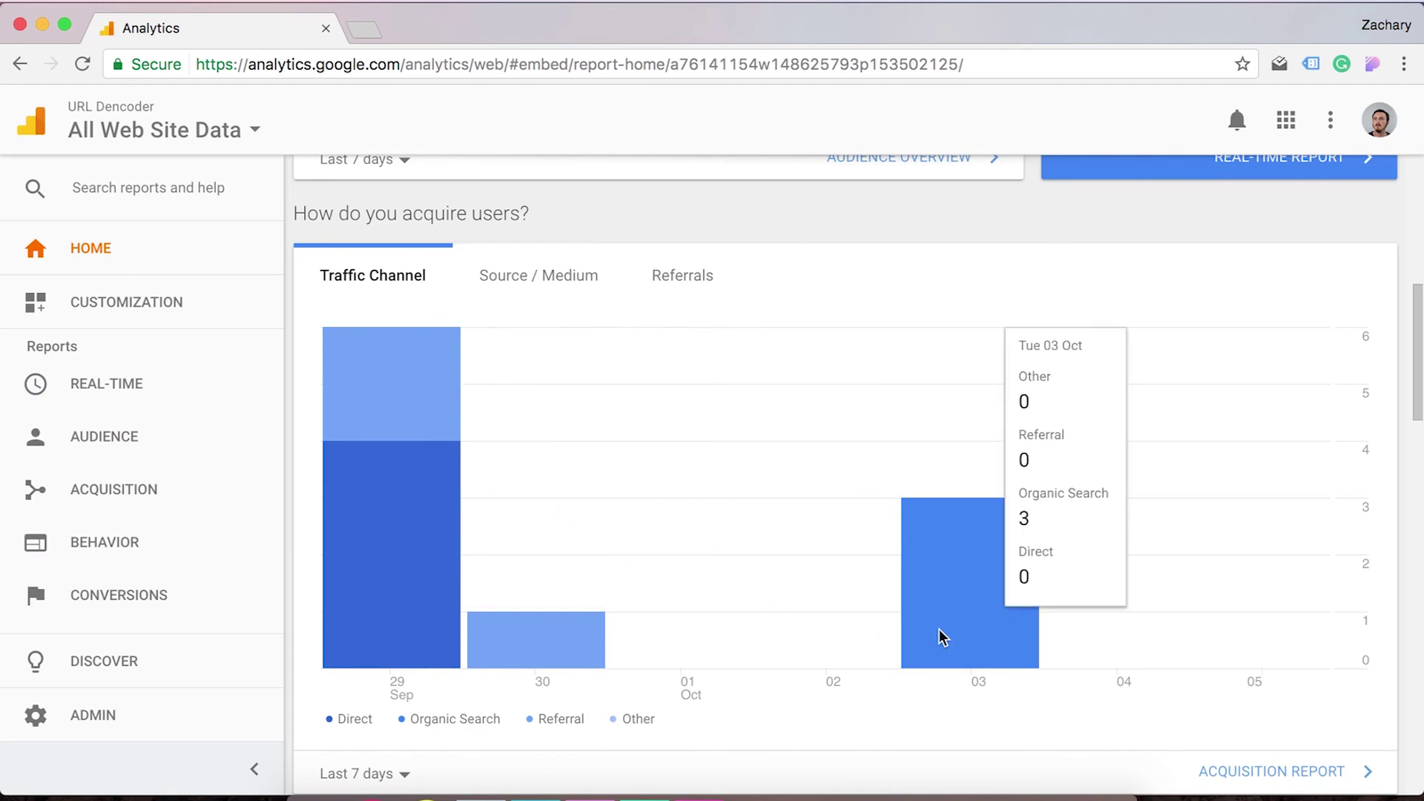
left_click(670, 275)
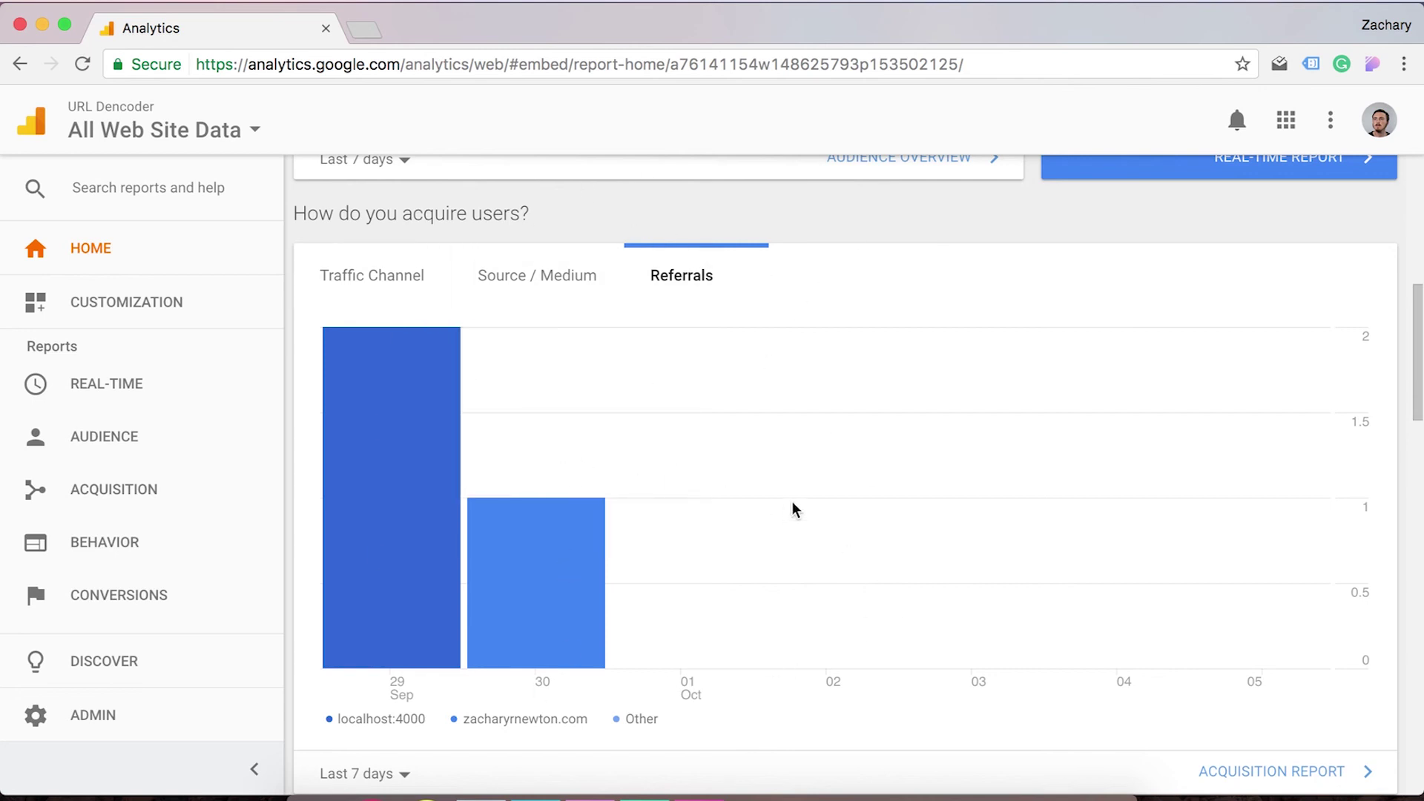
scroll(792, 504, "down", 3)
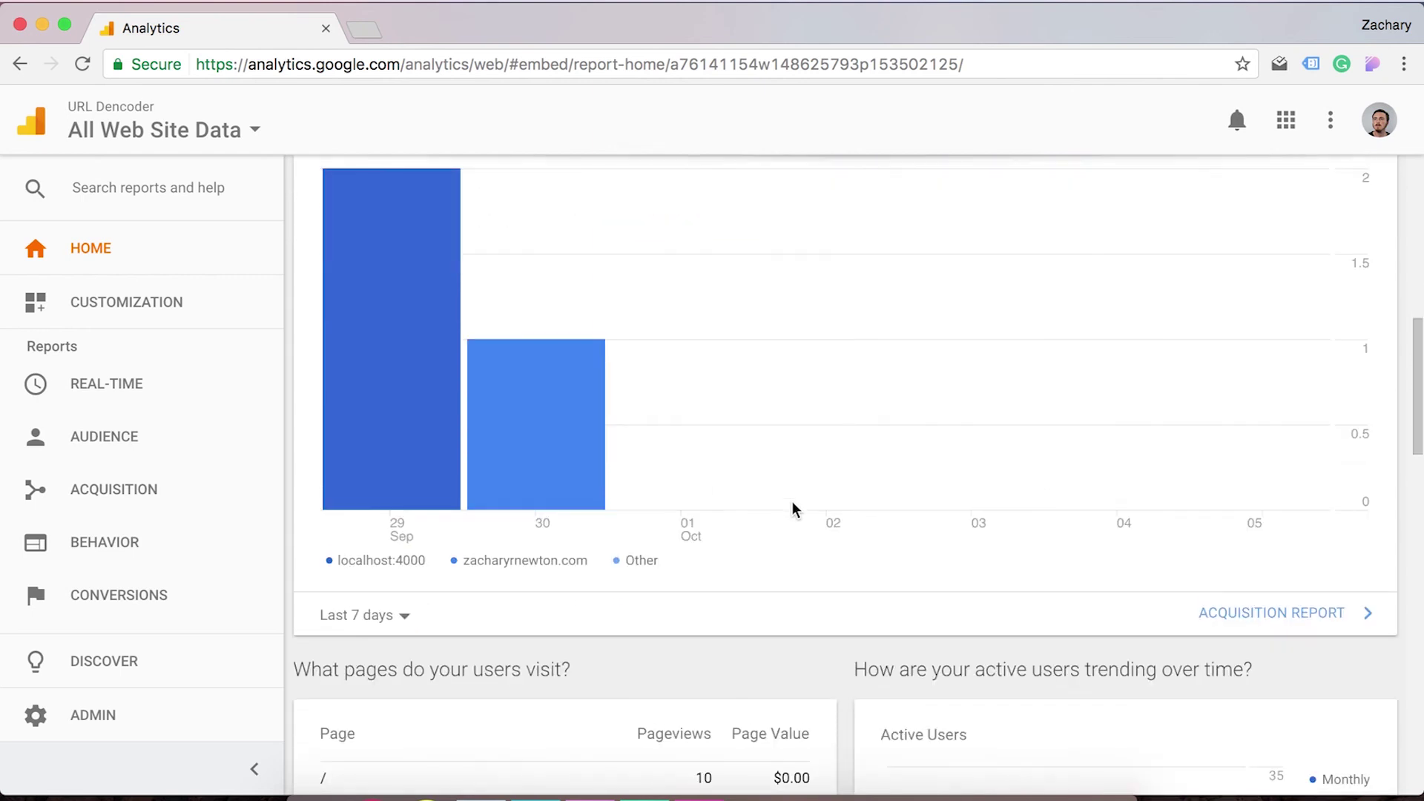